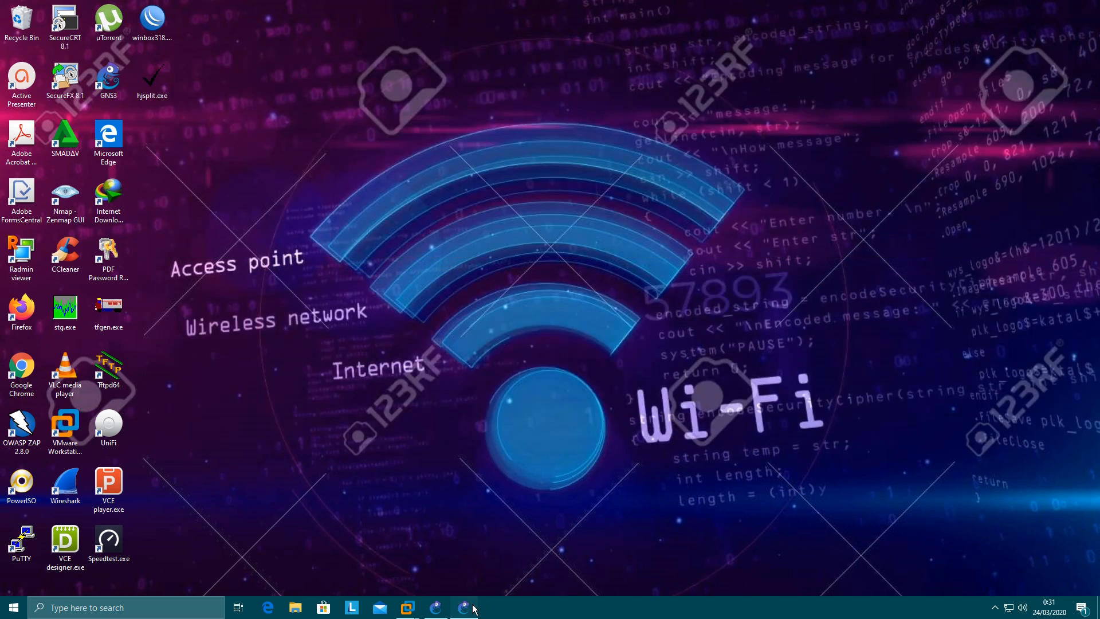
Switch to the NAT CISCO project in GNS3, open the DC-1 router's console, and place its window beside the topology diagram
click(465, 608)
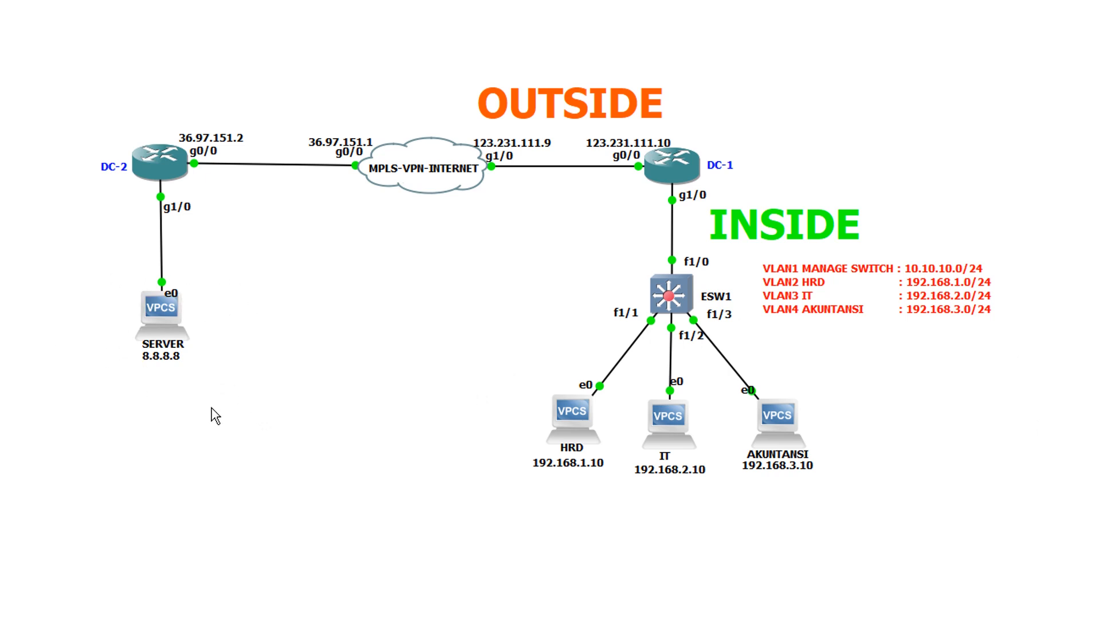
double_click(666, 175)
drag(352, 68, 919, 161)
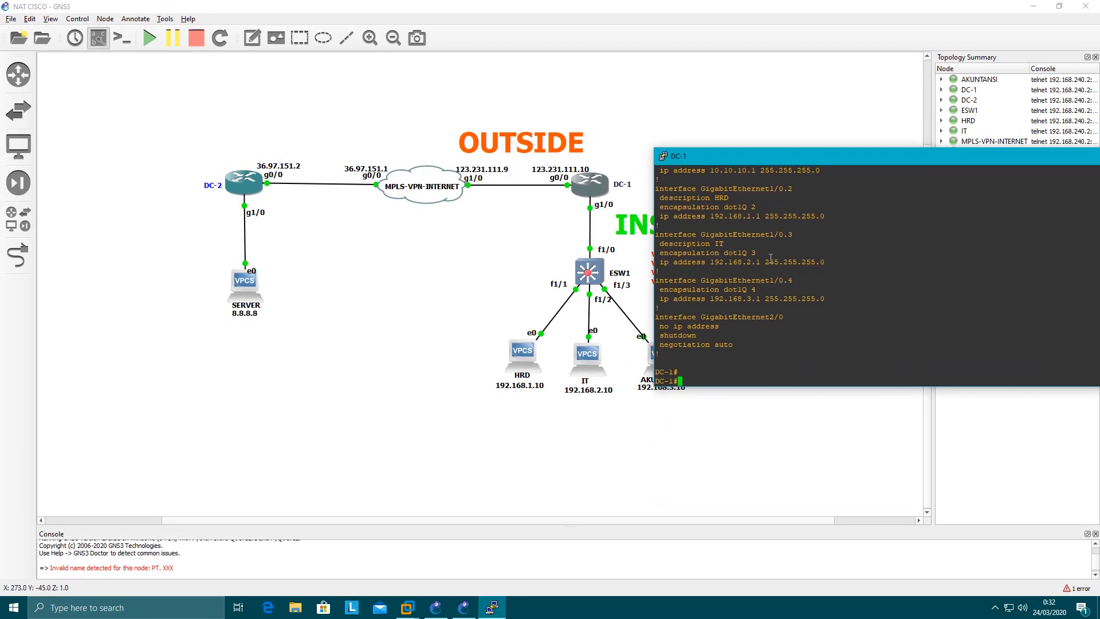
click(770, 330)
scroll(857, 278, up, 4)
scroll(858, 277, down, 4)
drag(772, 160, 843, 149)
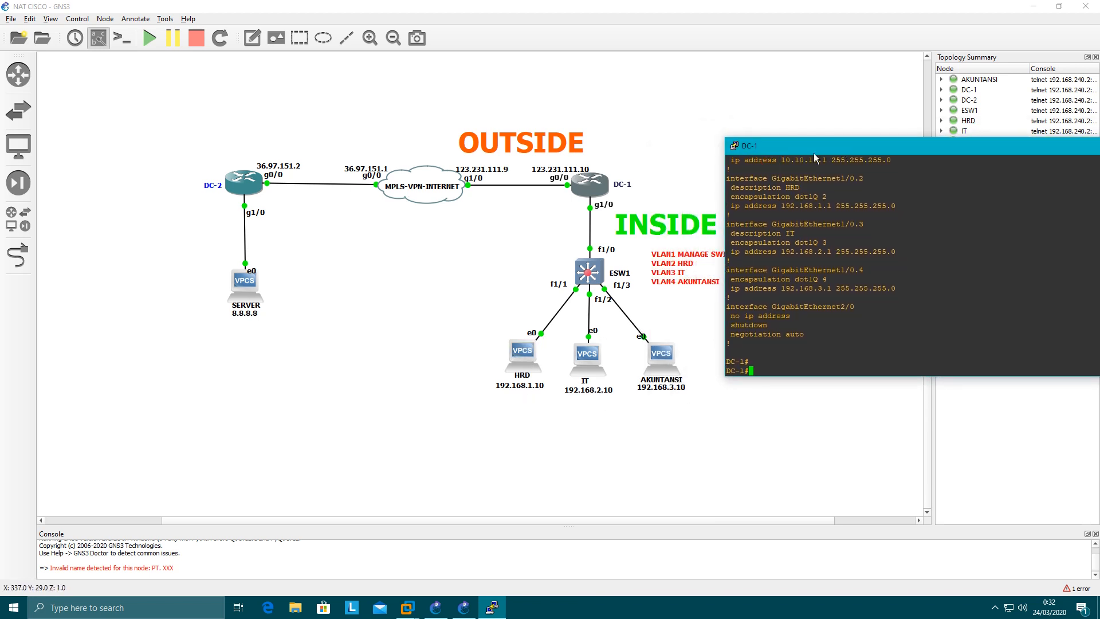
drag(814, 146, 914, 145)
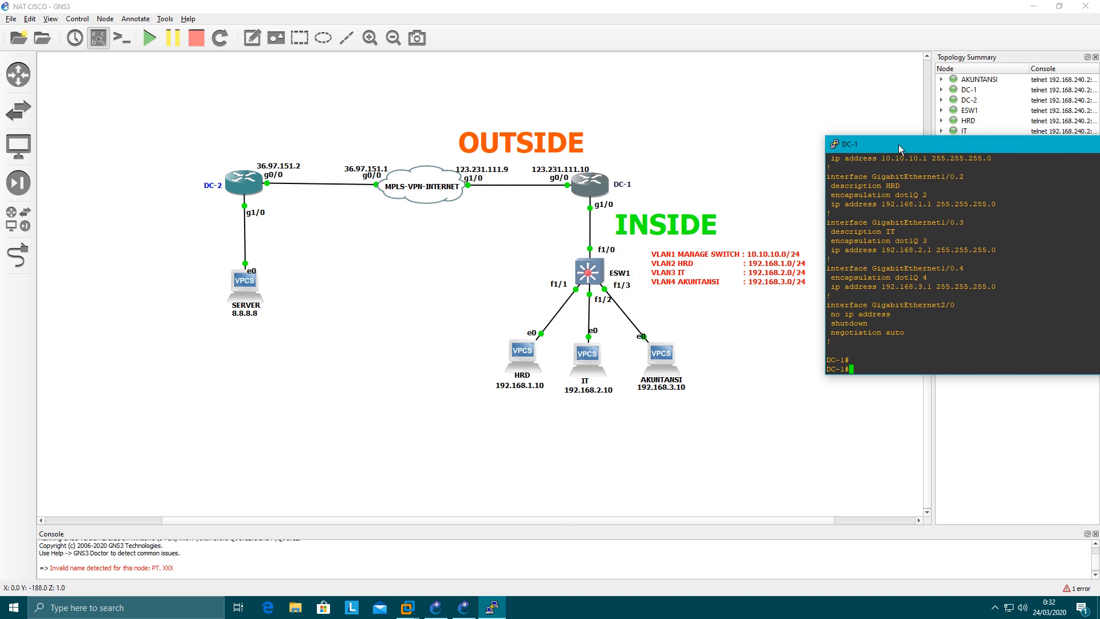
drag(901, 146, 773, 129)
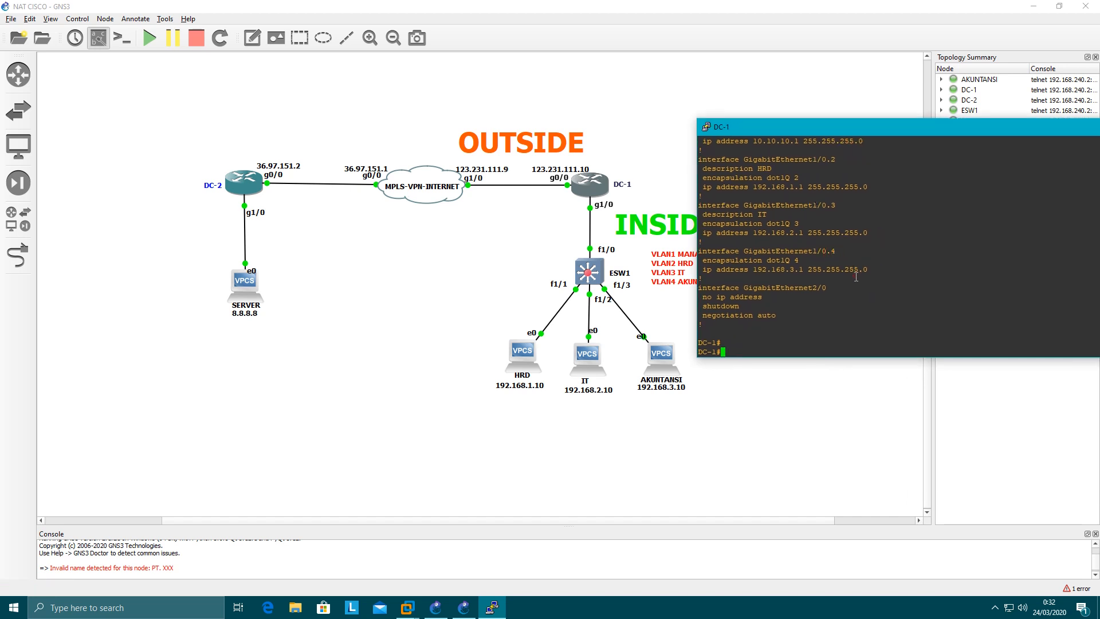
In DC-1's global configuration, set interface gig 0/0 as the NAT outside interface with "ip nat outside"
text(conf t)
key(Return)
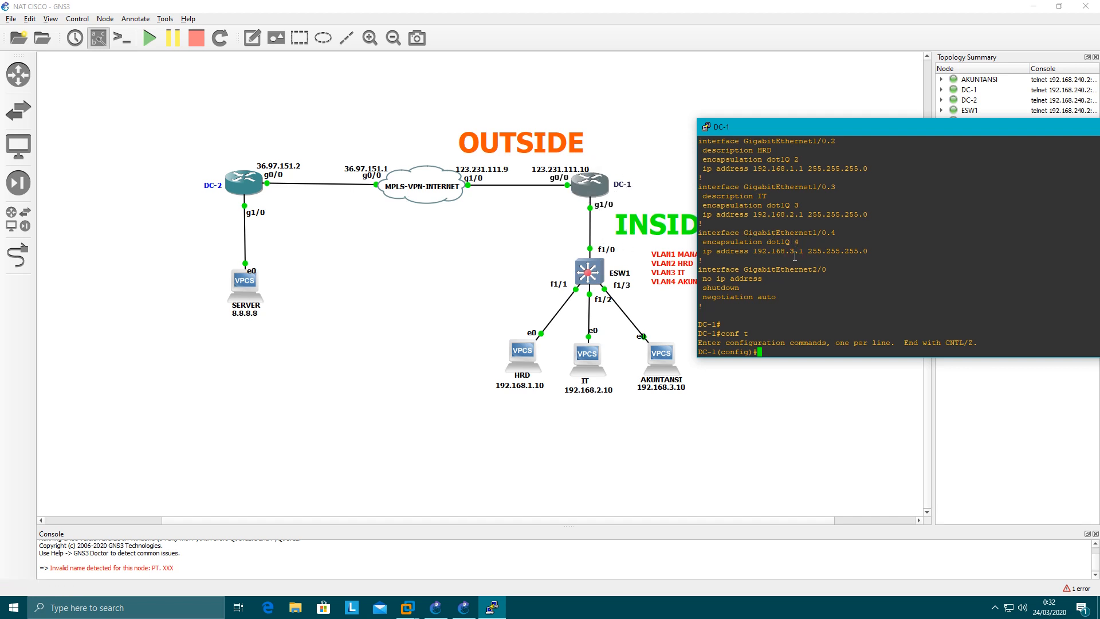
text(int gig 0/0)
key(Return)
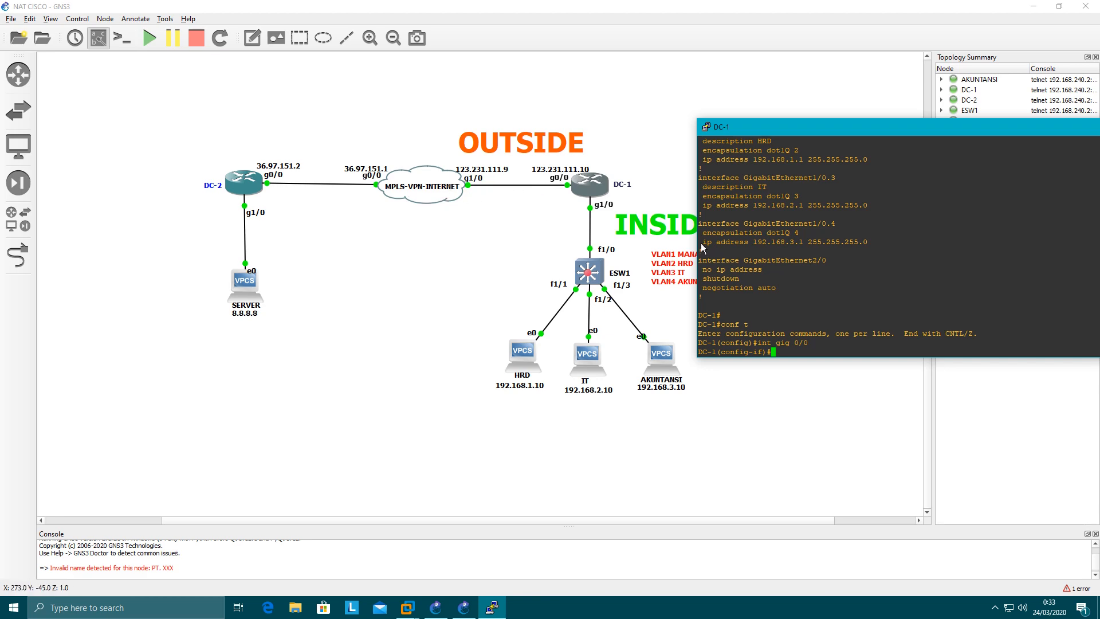
text(ip na)
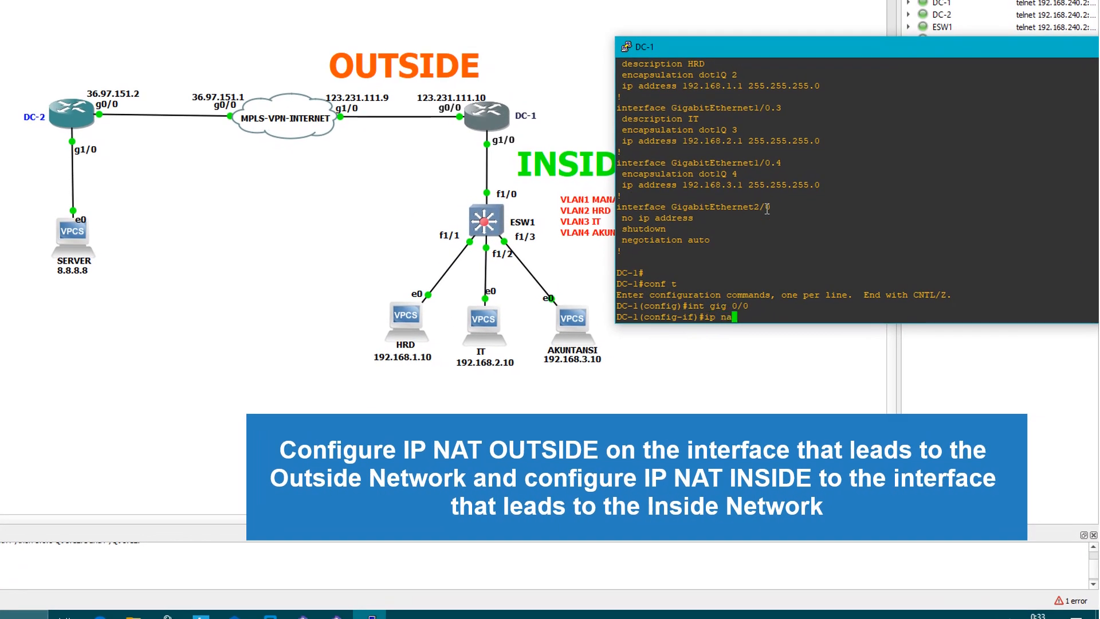
text(t outside)
key(Return)
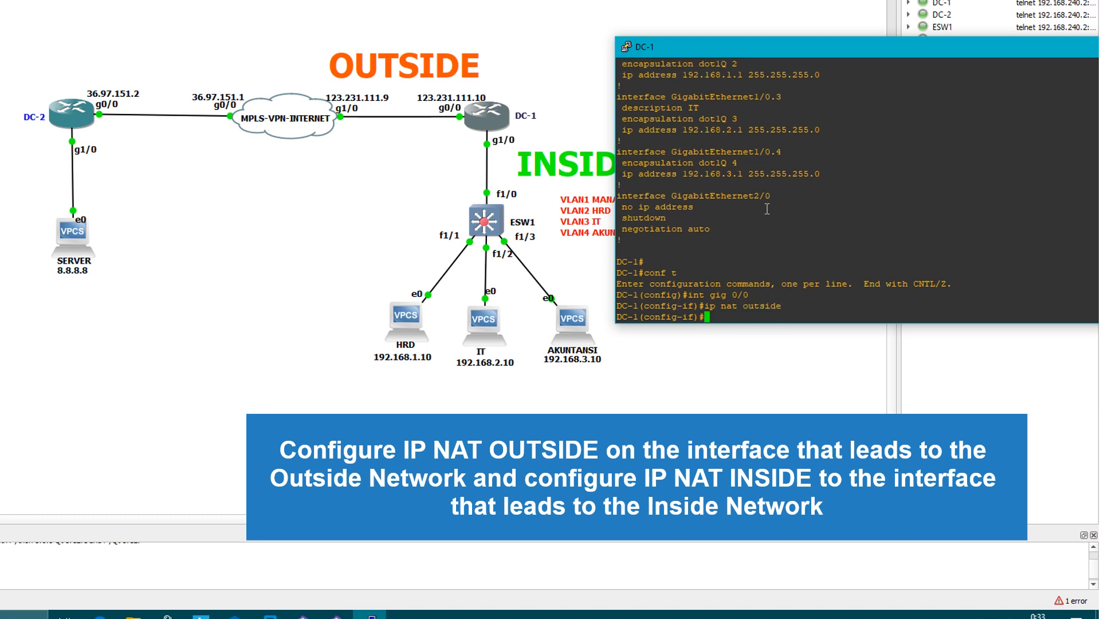
Leave configuration mode on DC-1 and list its interfaces with "sh ip int bri"
text(end)
key(Return)
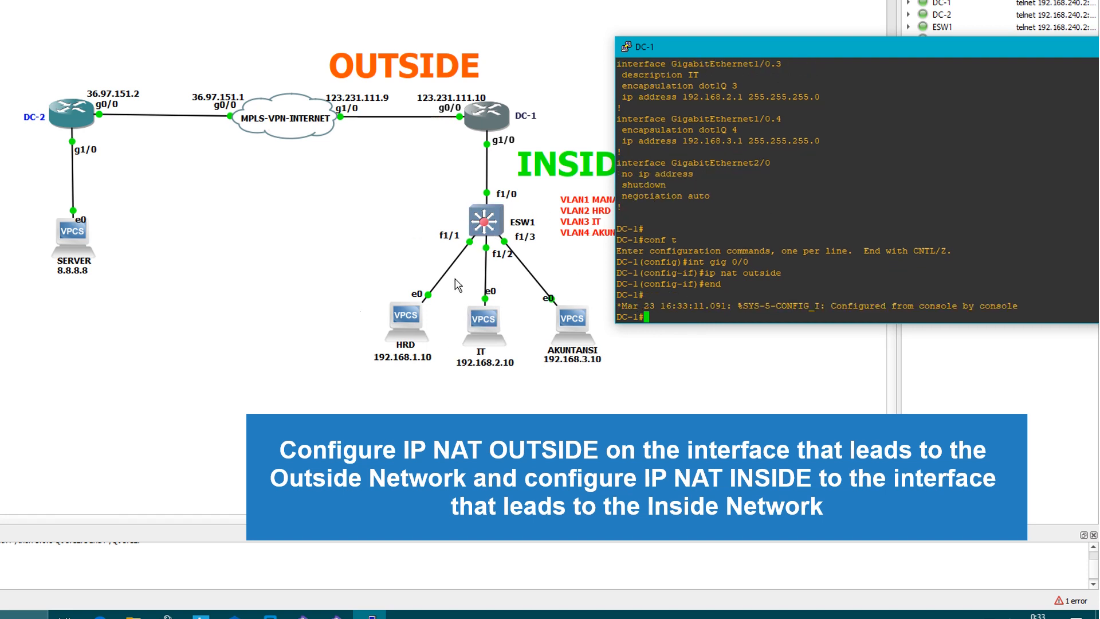
text(sh ip int bri)
key(Return)
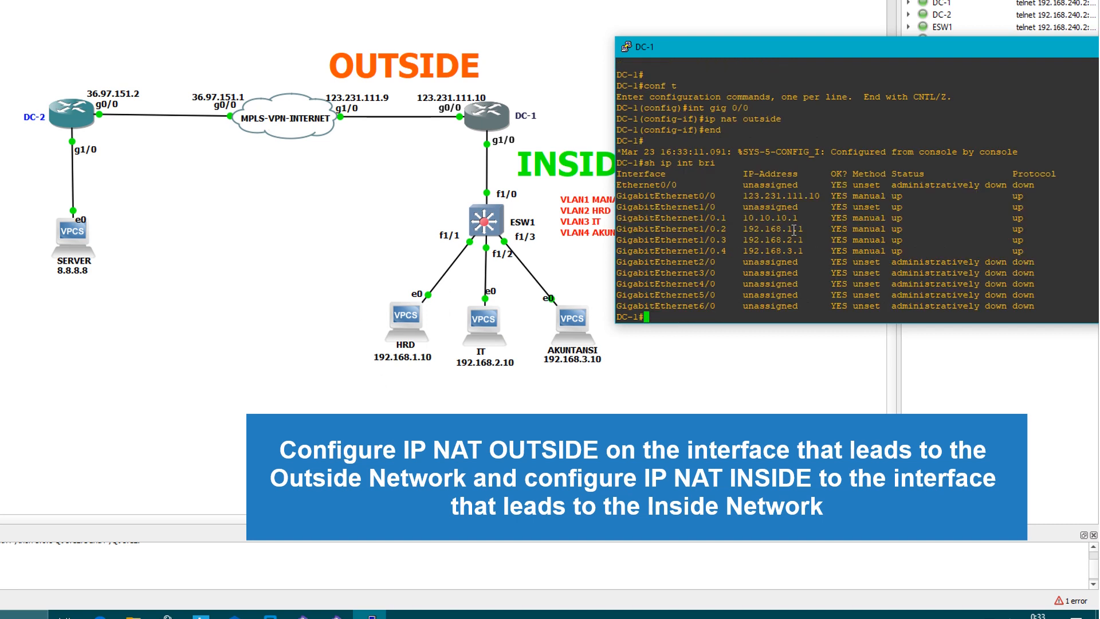
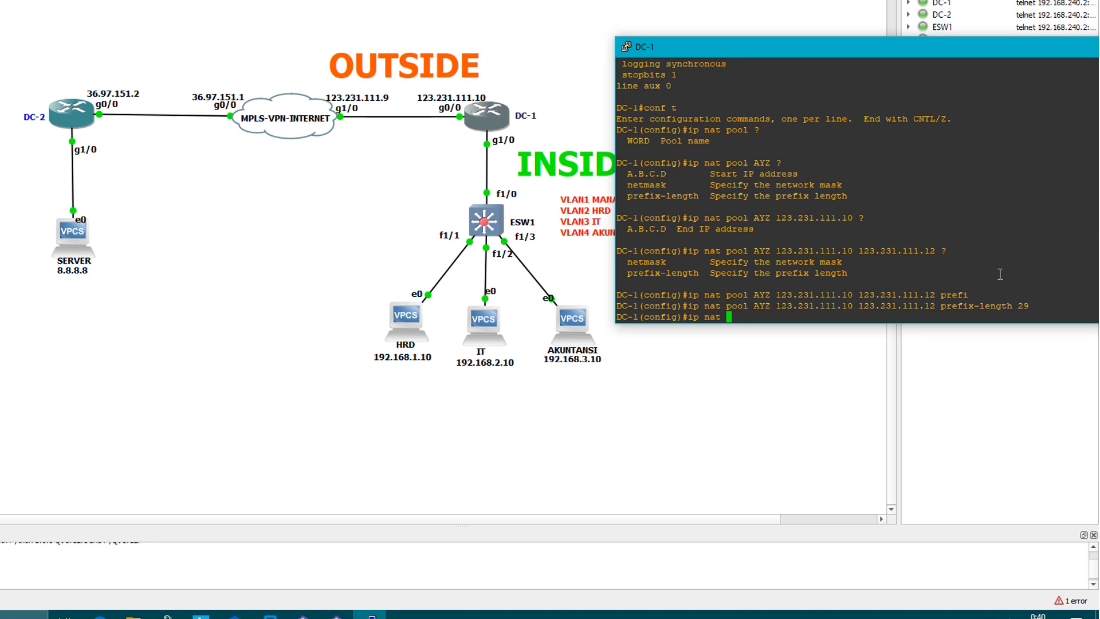
In DC-1's global configuration, tie access list 7 to the NAT pool with "ip nat inside source list 7 pool AYZ"
text(inside )
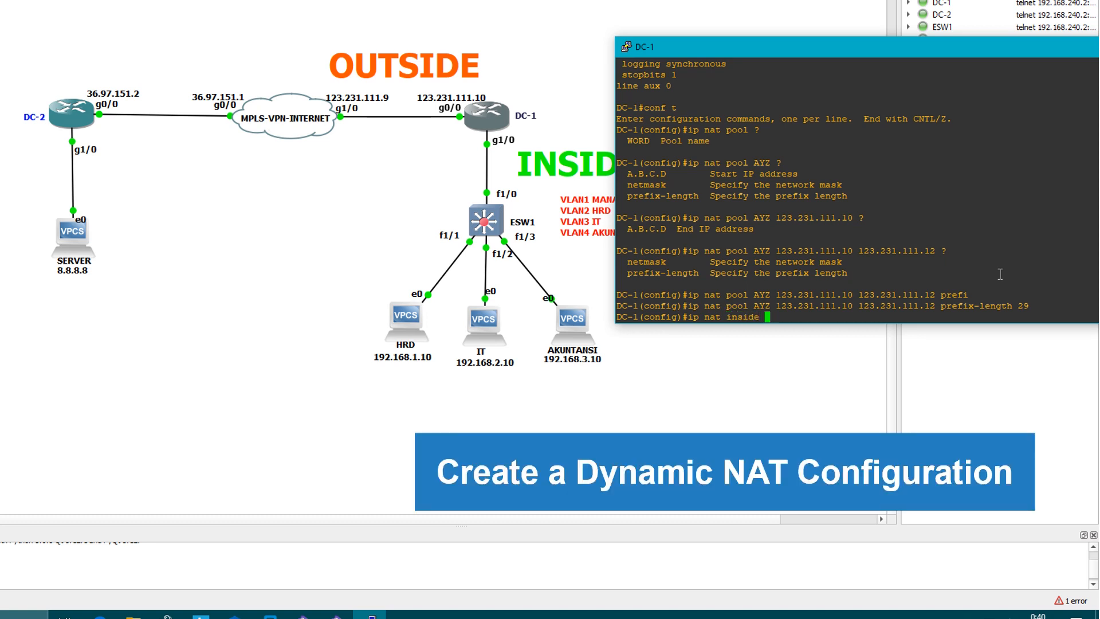
text(sou)
key(Tab)
text(l)
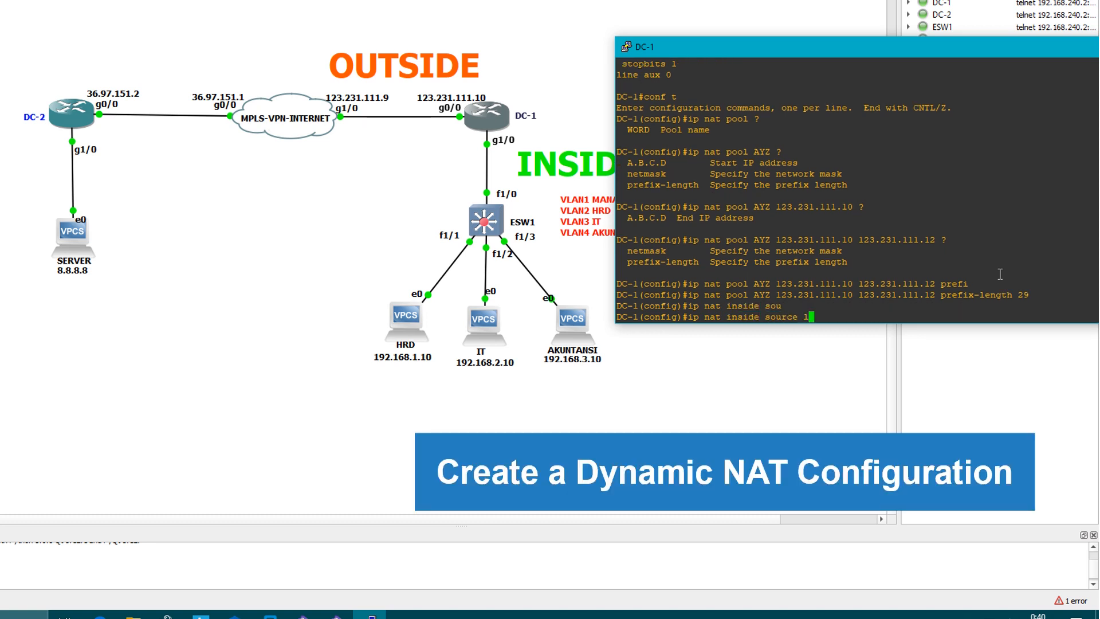
text(i)
key(Tab)
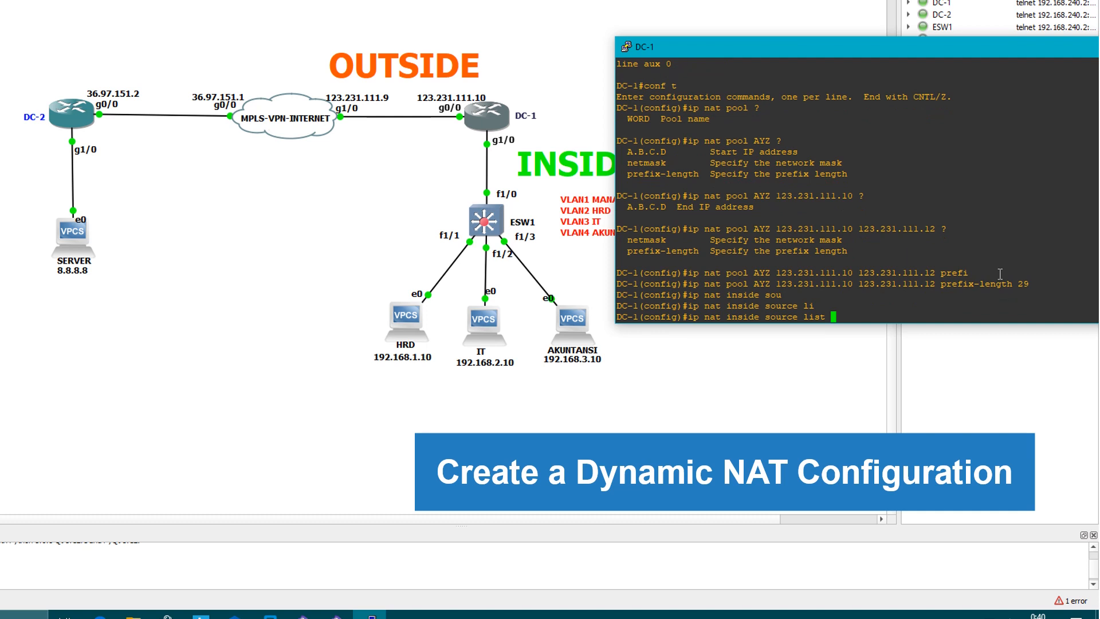
text(7)
scroll(1000, 274, up, 8)
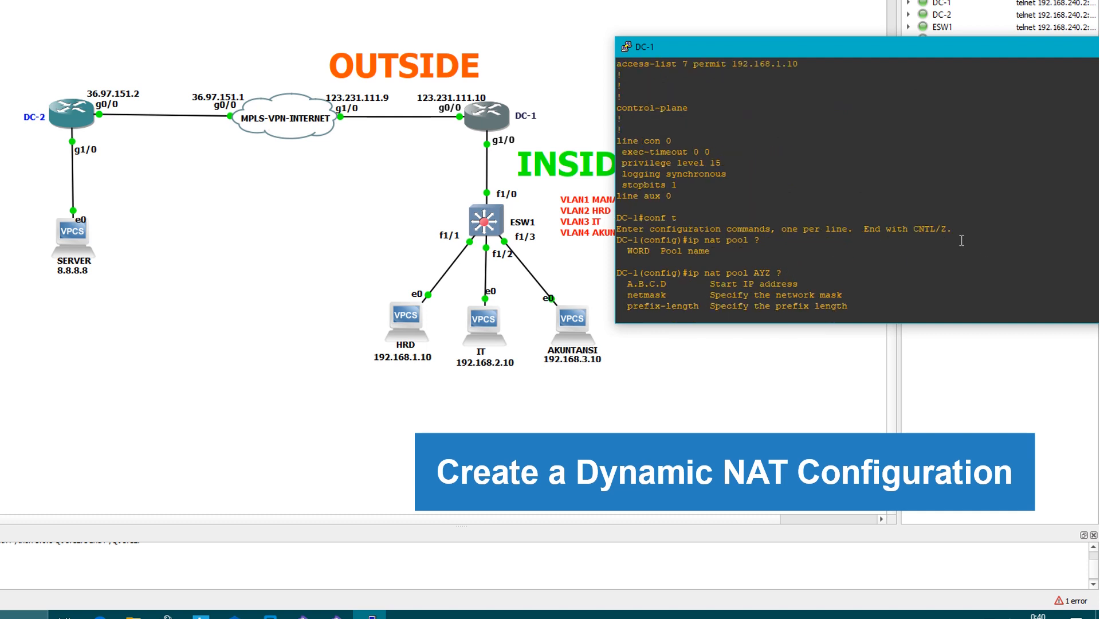
drag(658, 173, 686, 172)
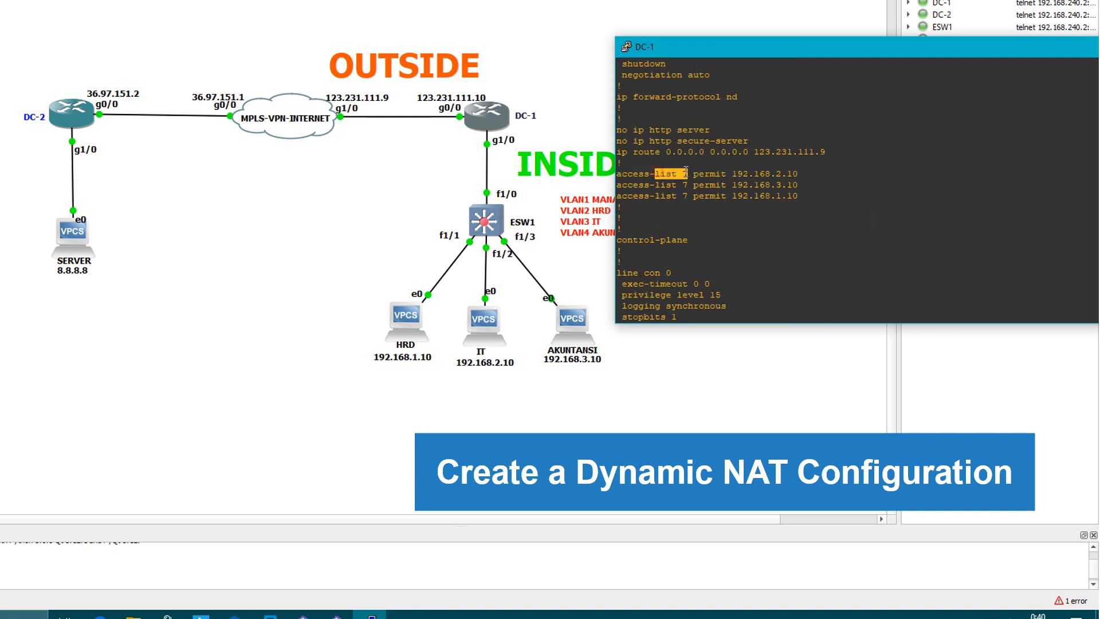
click(781, 228)
drag(680, 173, 690, 173)
click(733, 208)
scroll(734, 209, down, 8)
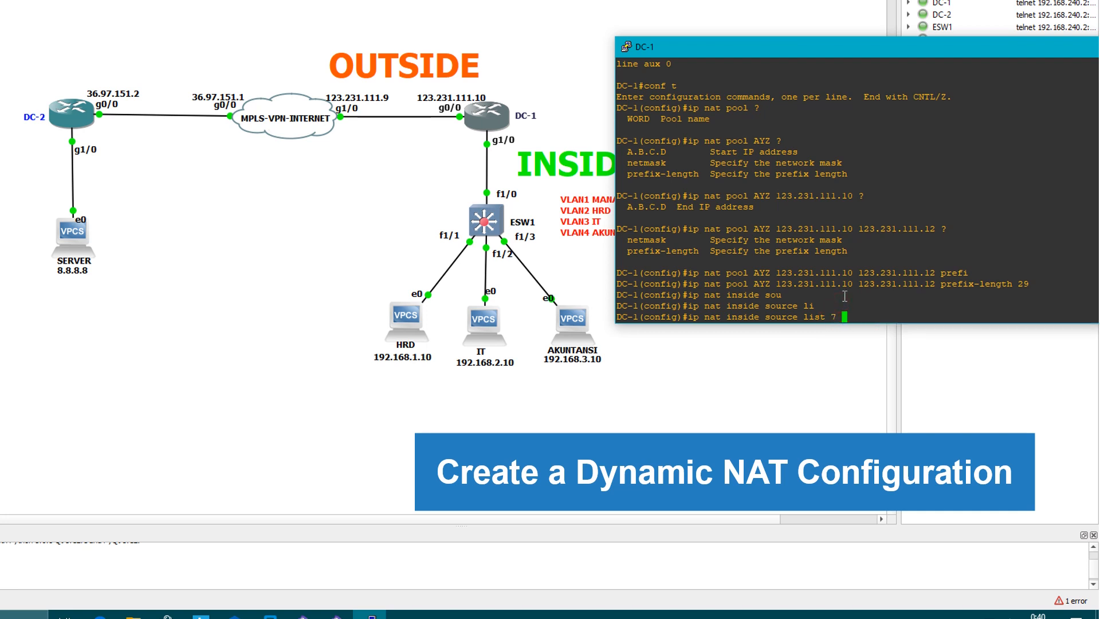
text(poo)
key(Tab)
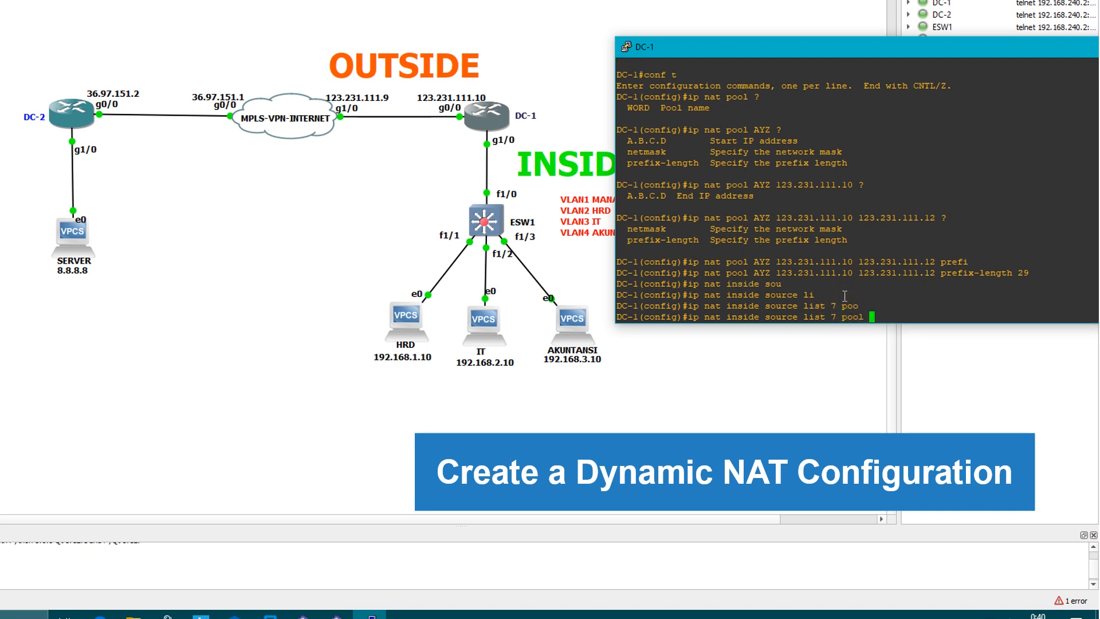
click(761, 260)
text(AYZ)
key(Return)
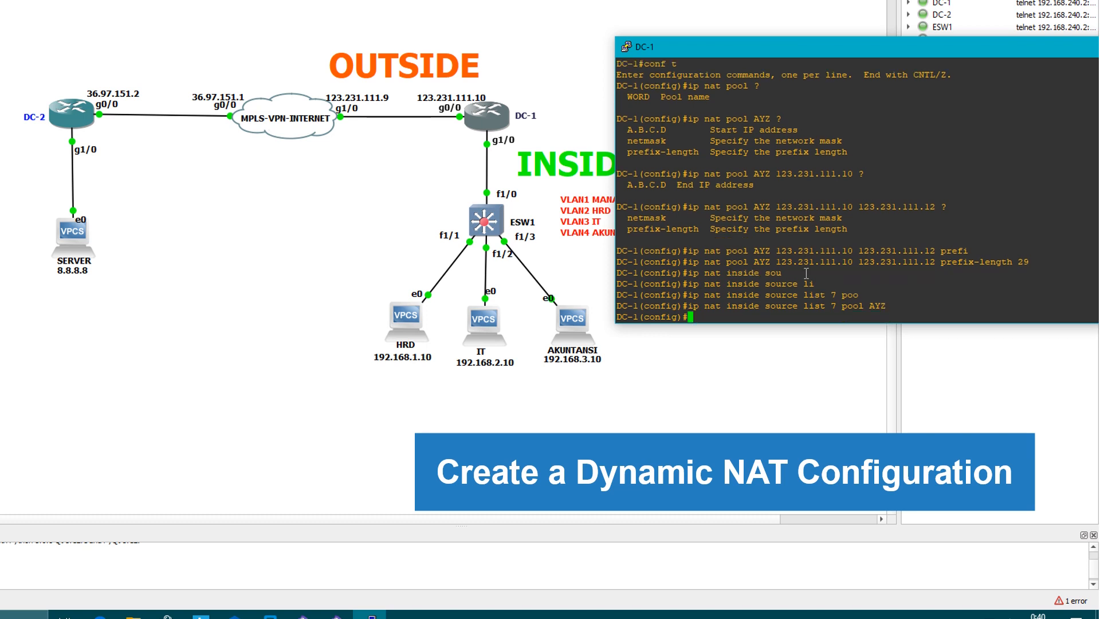
Leave configuration mode on DC-1 and display the running configuration with "sh run" up to the NAT and access-list lines
text(end)
key(Return)
text(sh run)
key(Return)
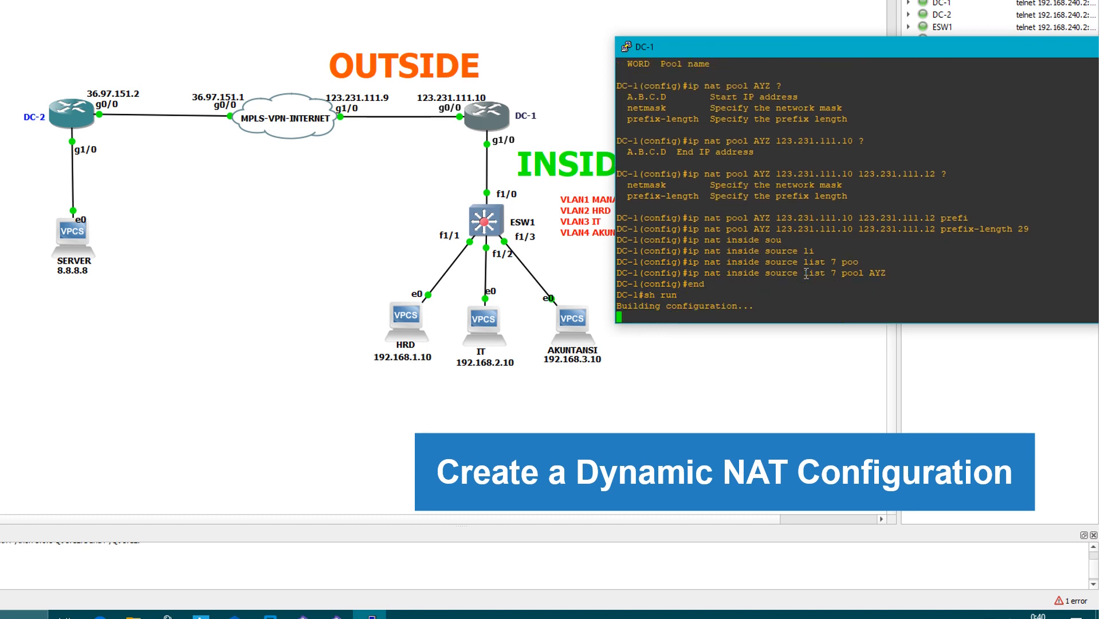
key(space)
key(space)
key(space)
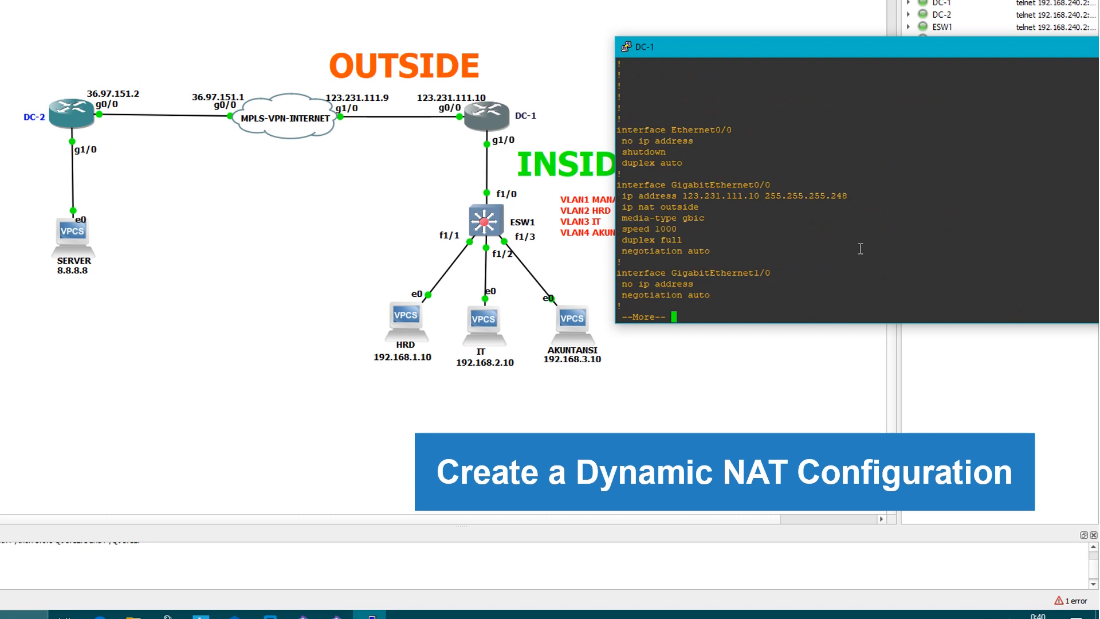
key(space)
key(space)
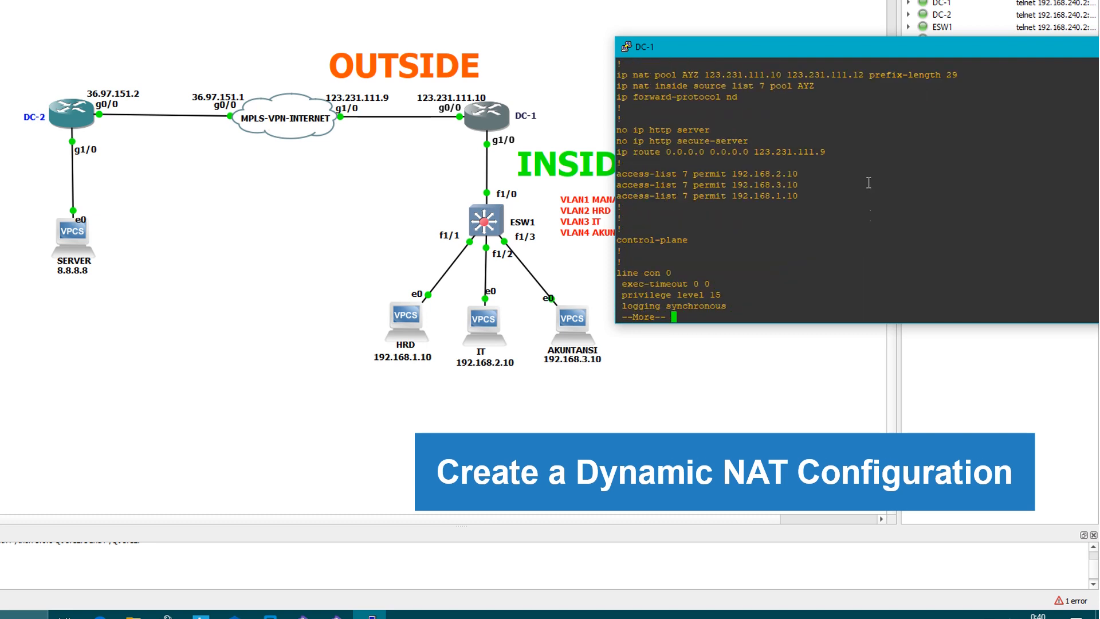
Examine the NAT pool, the inside source rule and the access-list 7 entries in DC-1's running configuration
drag(626, 77, 801, 87)
click(635, 173)
drag(635, 173, 799, 201)
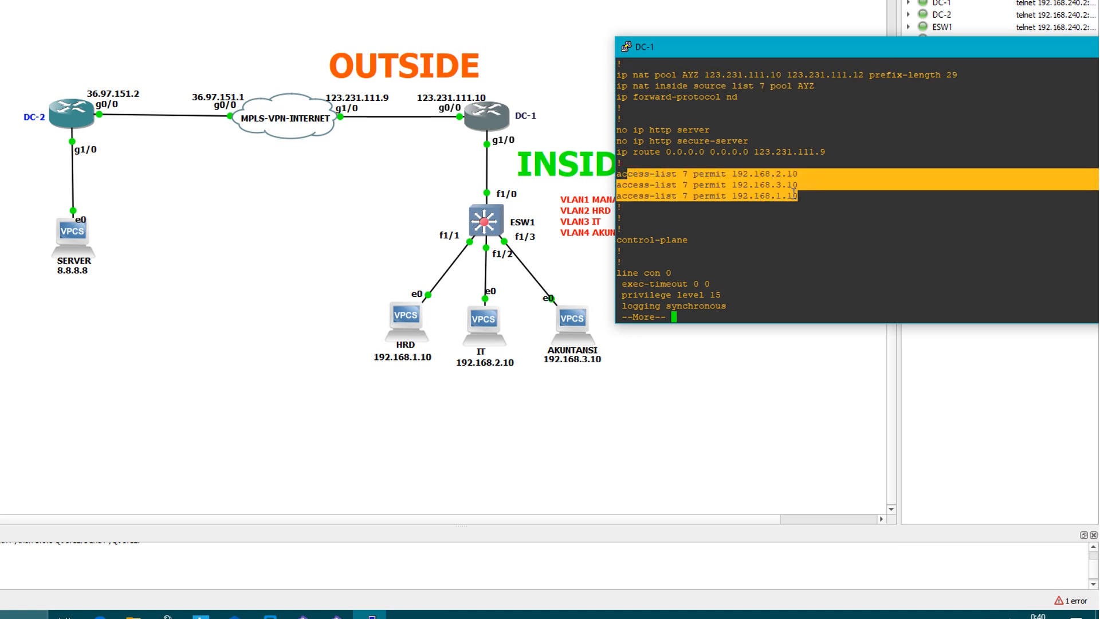
click(798, 207)
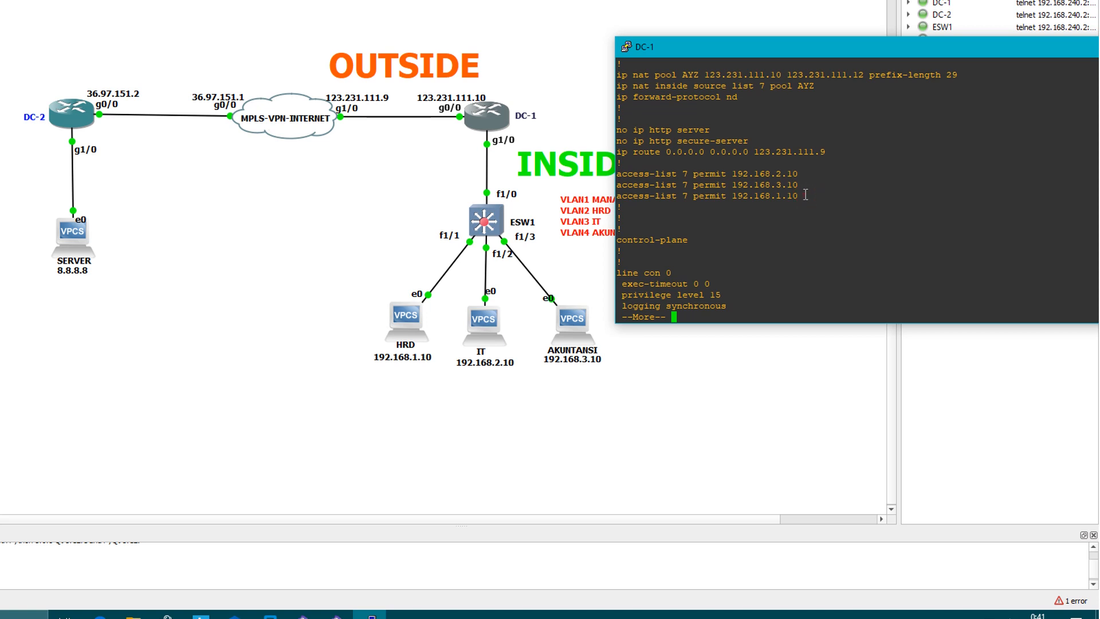
drag(805, 194, 617, 177)
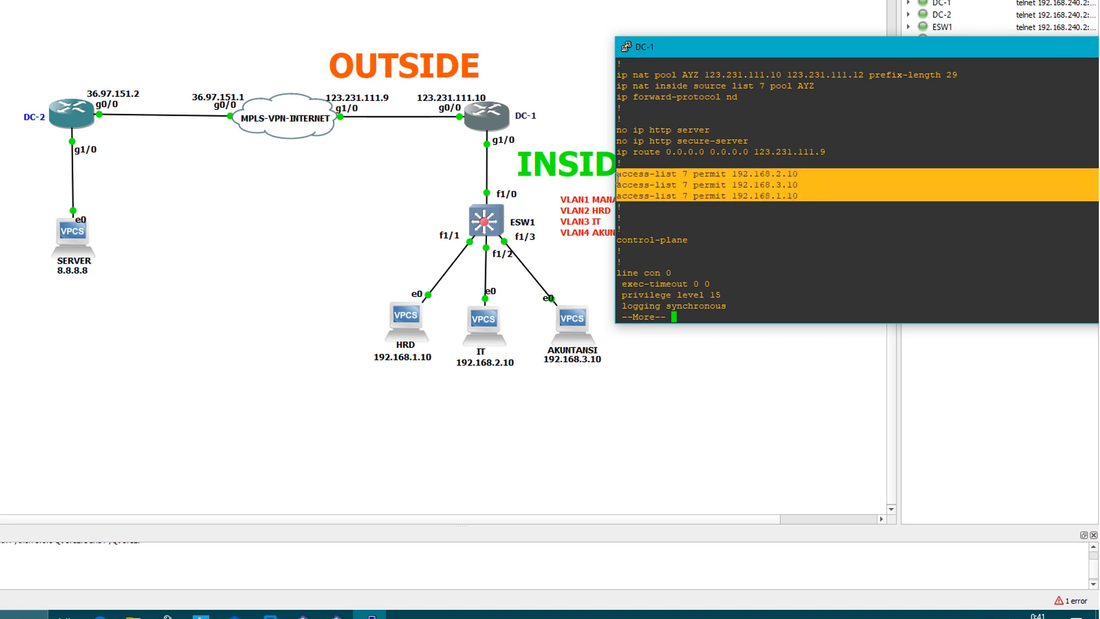
drag(959, 79, 621, 73)
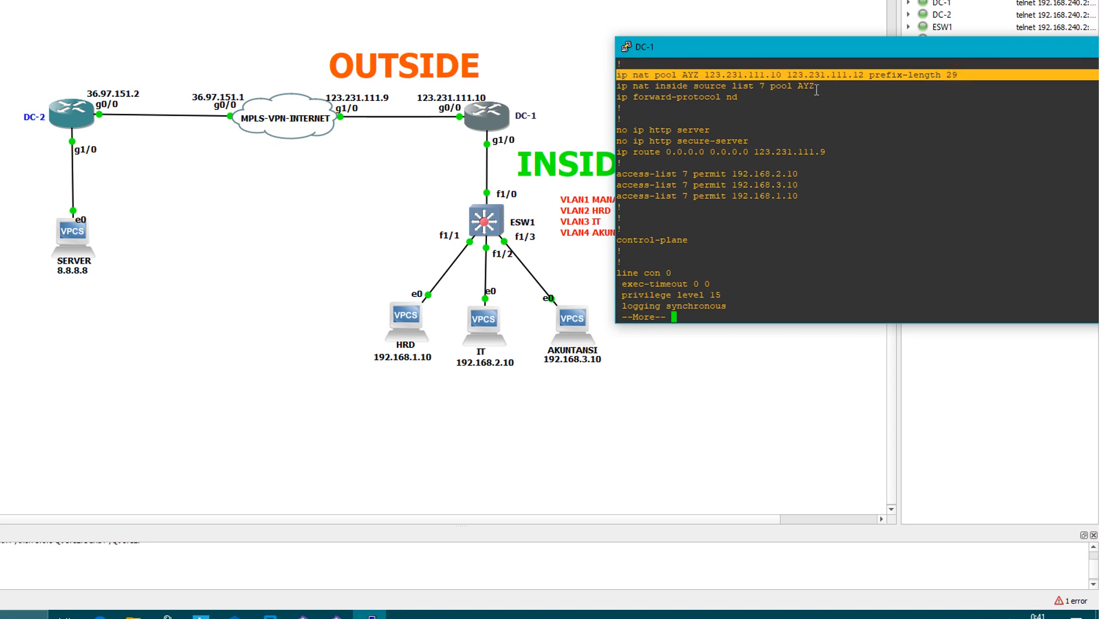
drag(816, 90, 621, 90)
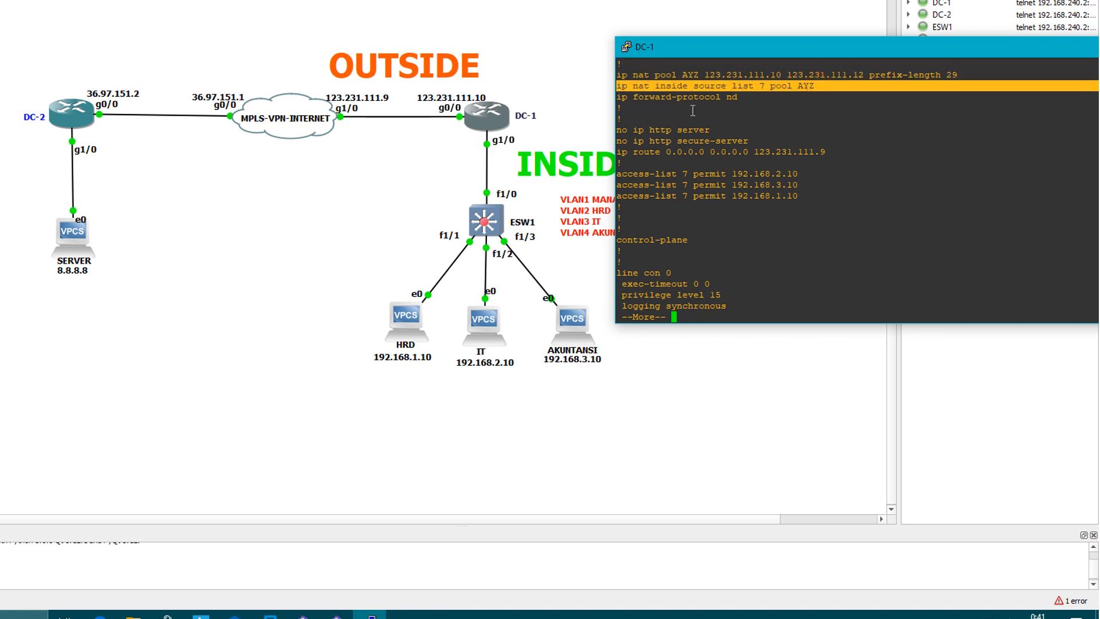
Examine the NAT outside and inside settings on DC-1's Gigabit interfaces and subinterfaces, and quit the configuration listing
scroll(707, 124, up, 15)
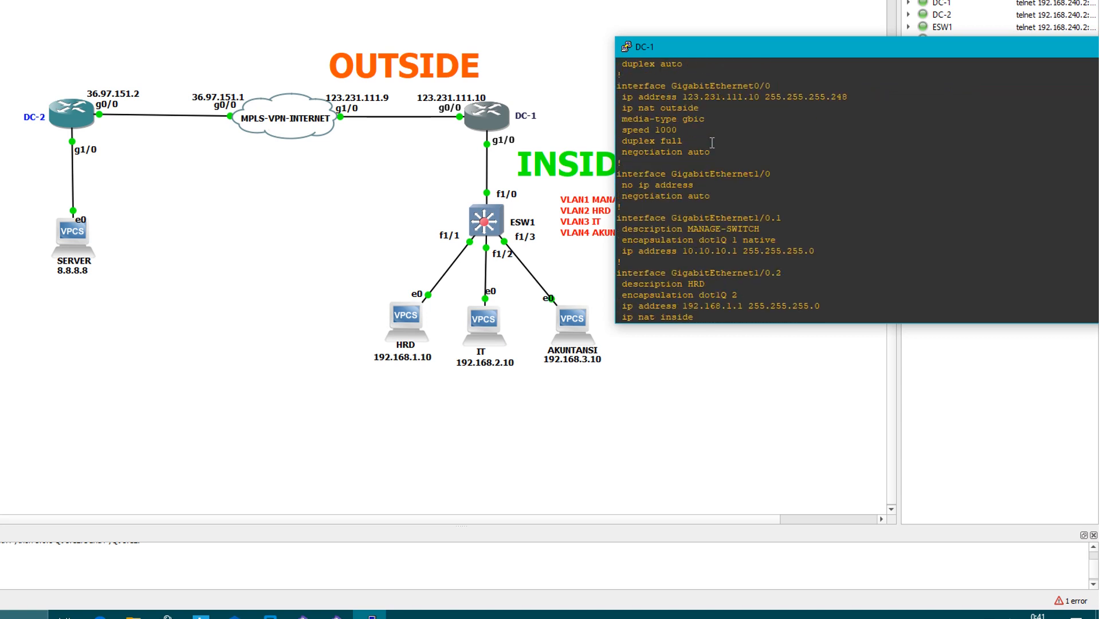
scroll(712, 142, up, 4)
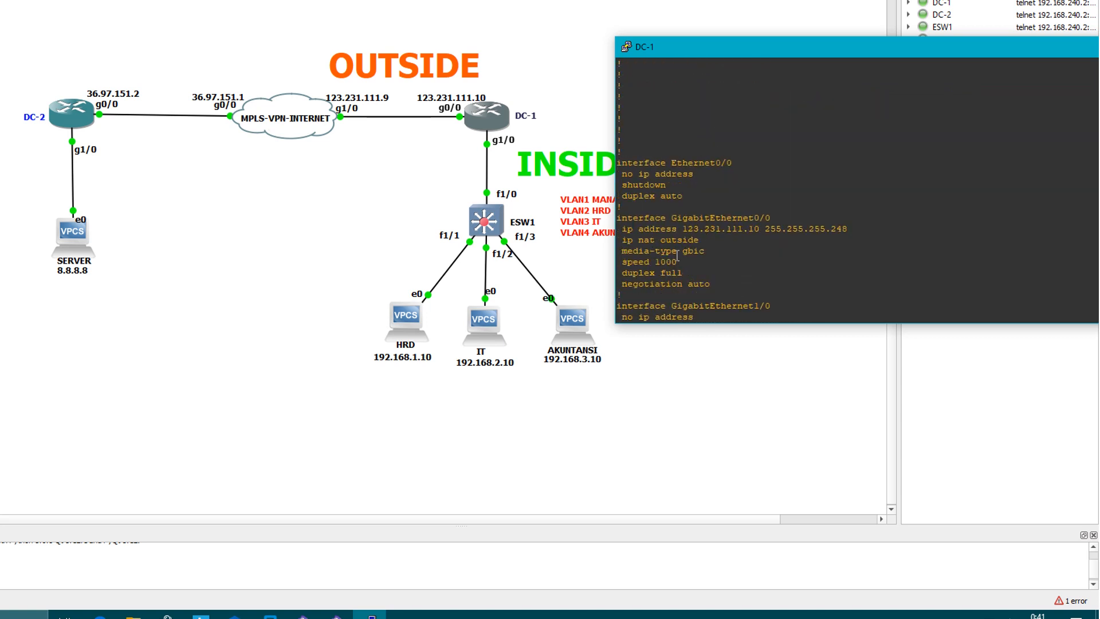
drag(628, 243, 696, 243)
scroll(701, 243, down, 12)
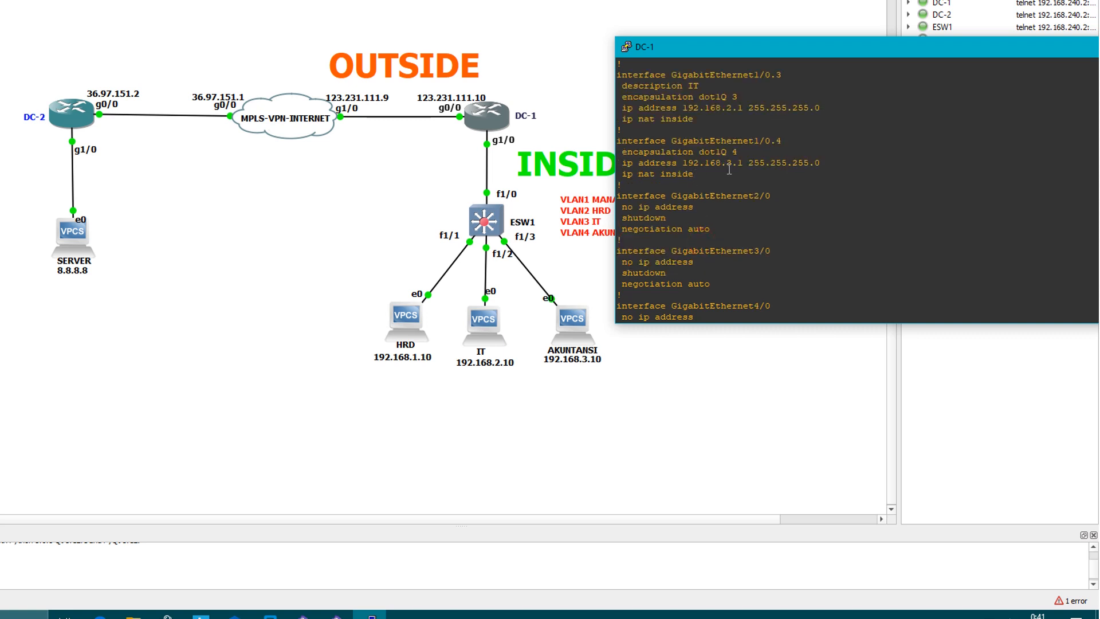
scroll(734, 175, up, 4)
drag(635, 187, 688, 187)
click(750, 206)
scroll(748, 205, down, 11)
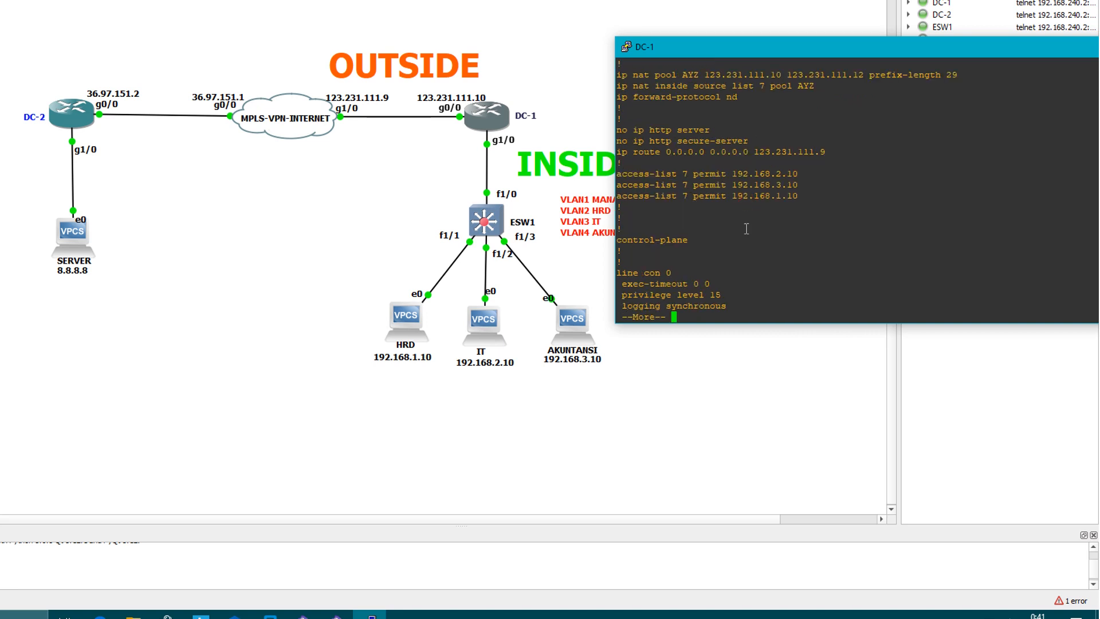
key(q)
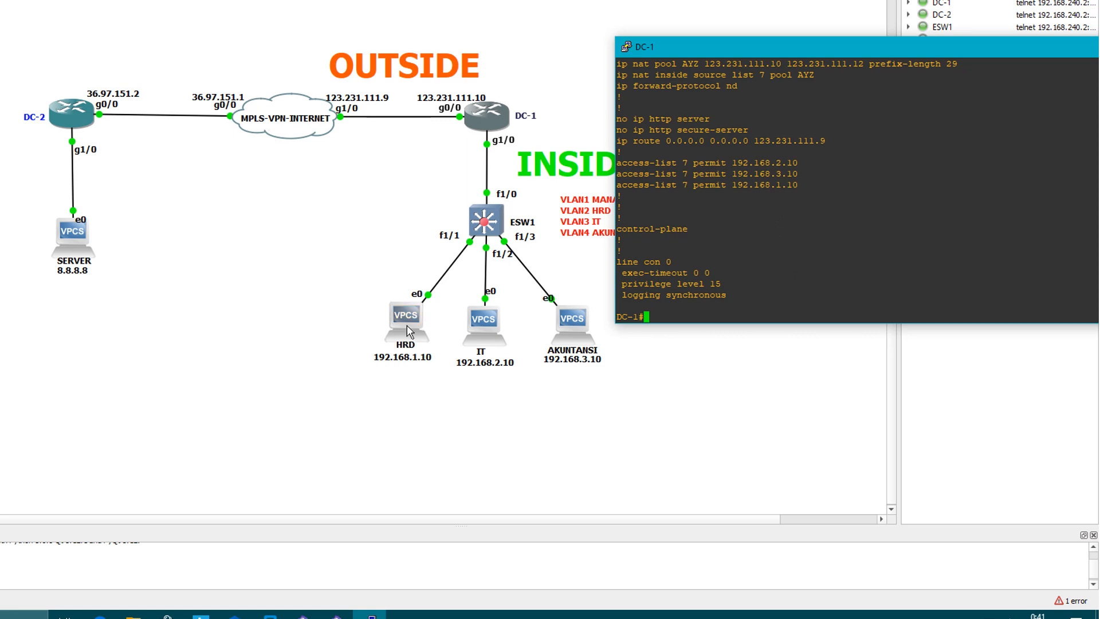
Open the HRD and IT consoles, run "ping 8.8.8.8 -t" in each, and move their windows below the topology
double_click(428, 327)
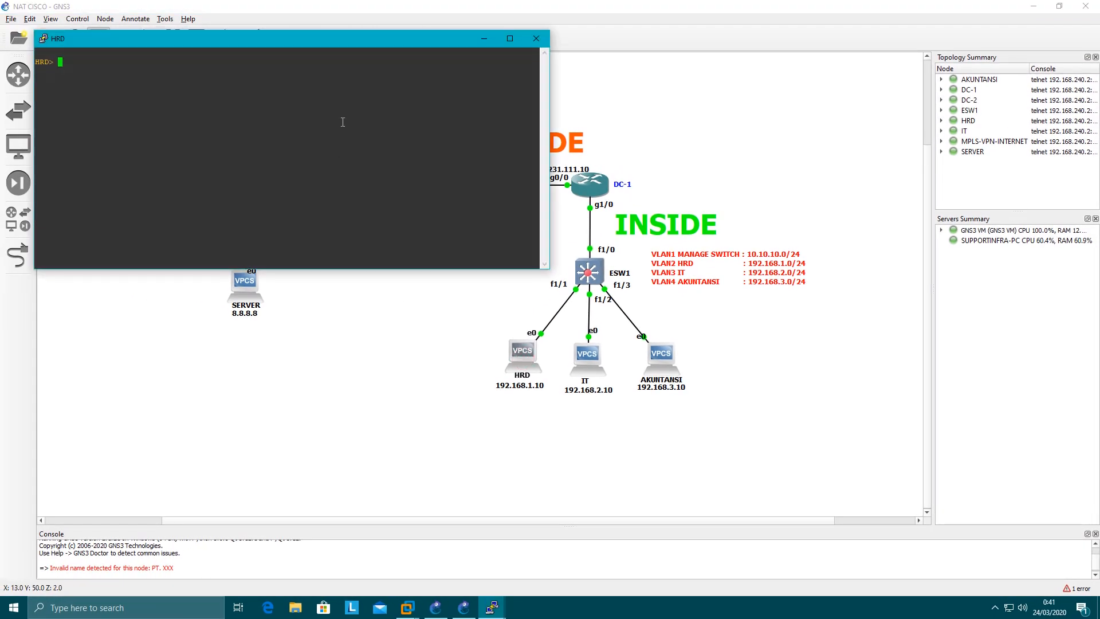
drag(371, 38, 374, 371)
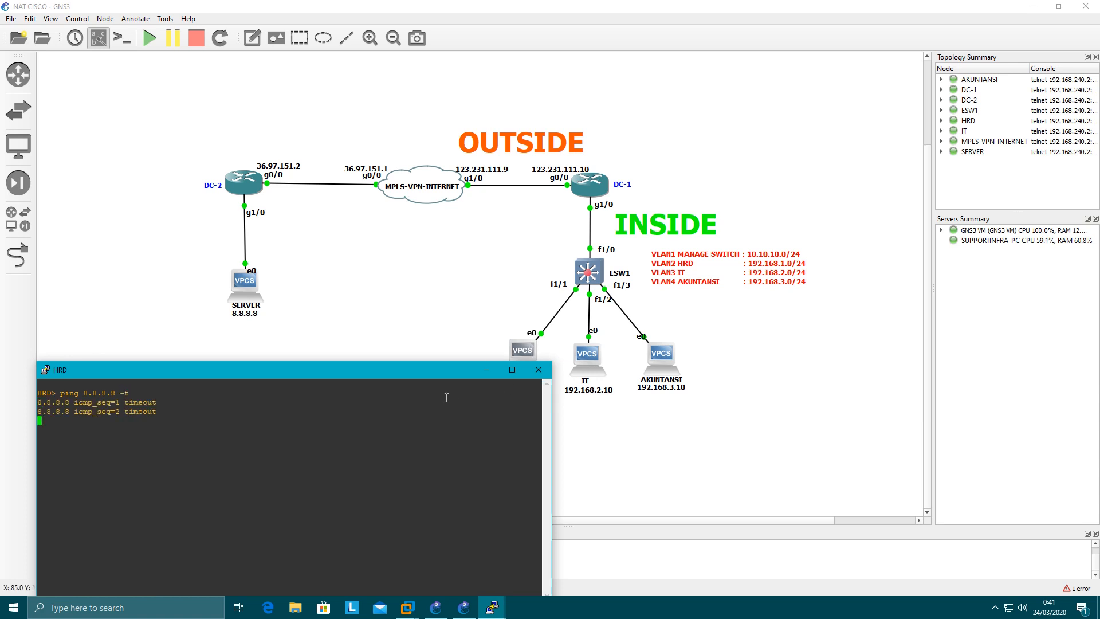
double_click(593, 364)
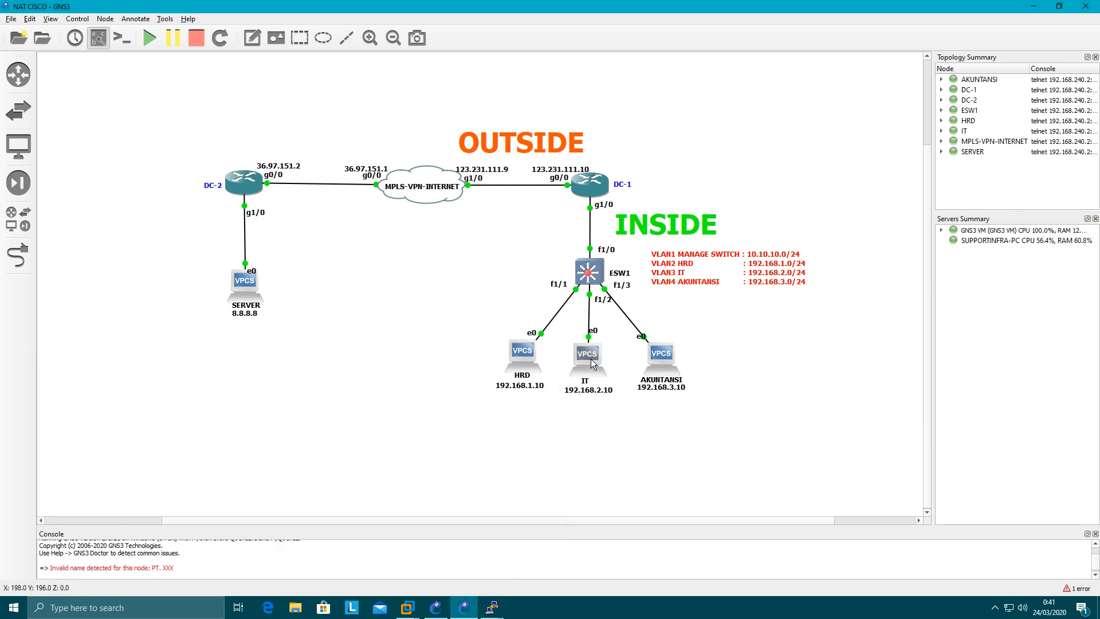
drag(274, 94, 415, 362)
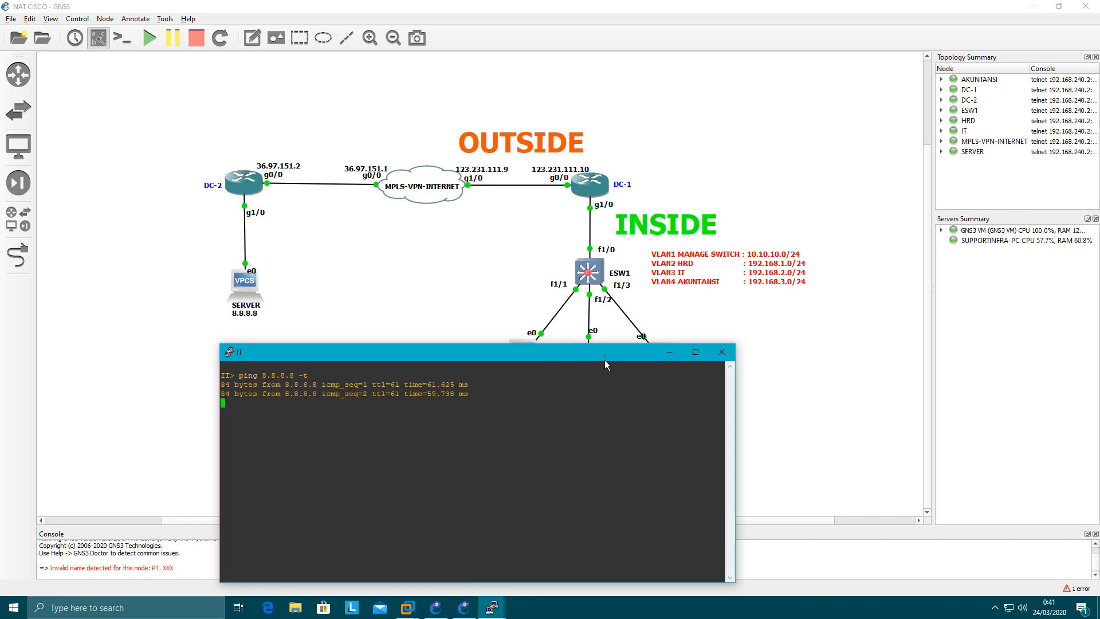
drag(605, 355, 592, 418)
Open the AKUNTANSI console, move it below the topology, and run "ping 8.8.8.8 -t"
double_click(655, 363)
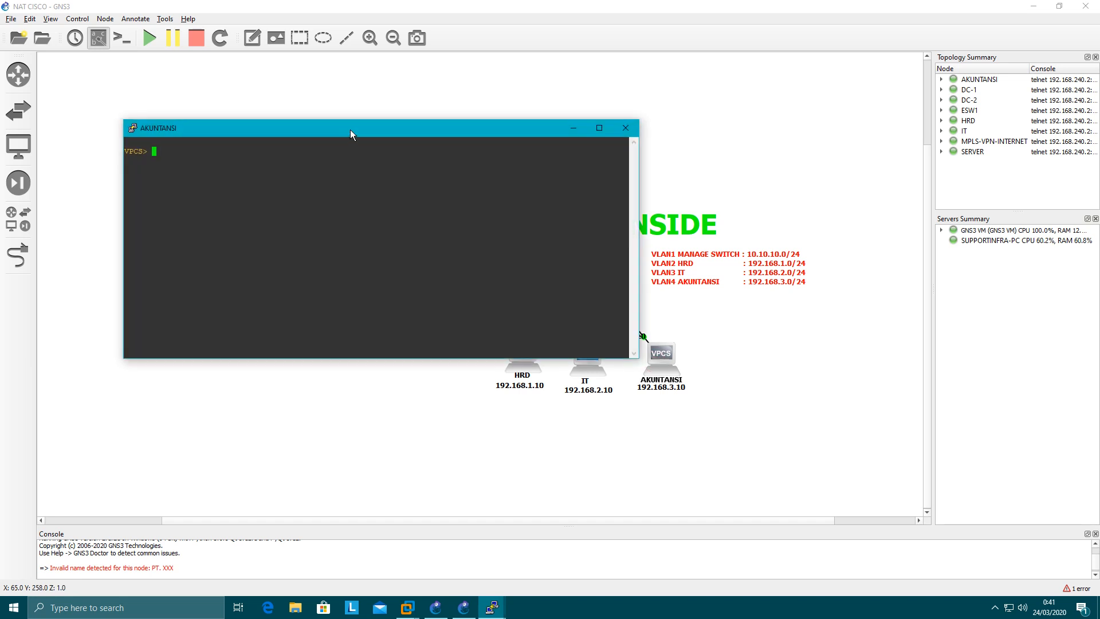
drag(349, 130, 658, 406)
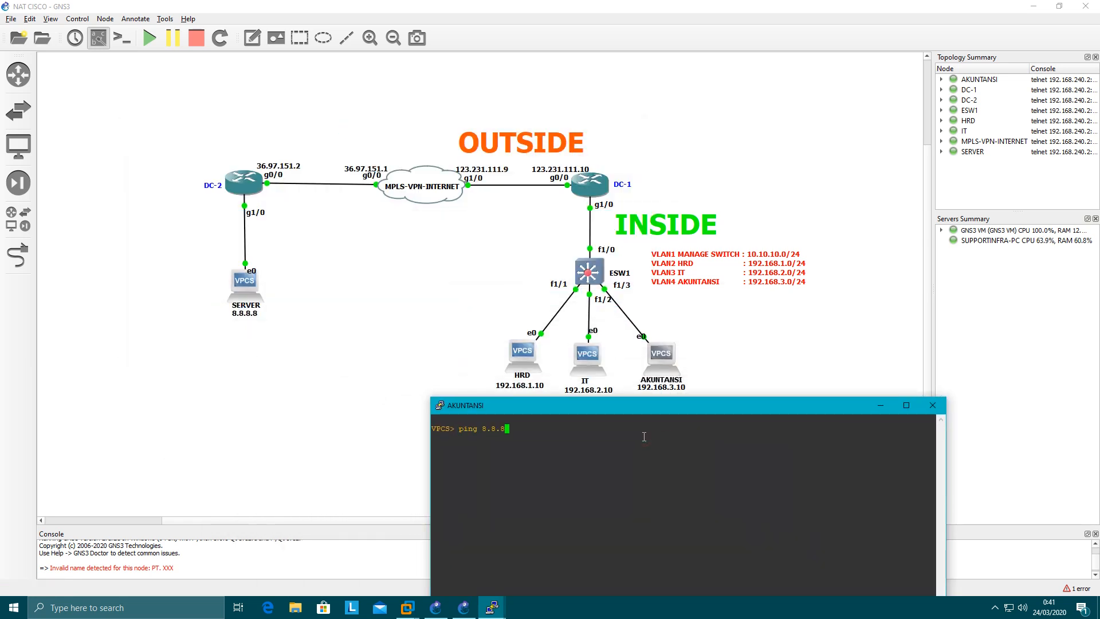
text(ping 8.8.8.8 -t)
key(Return)
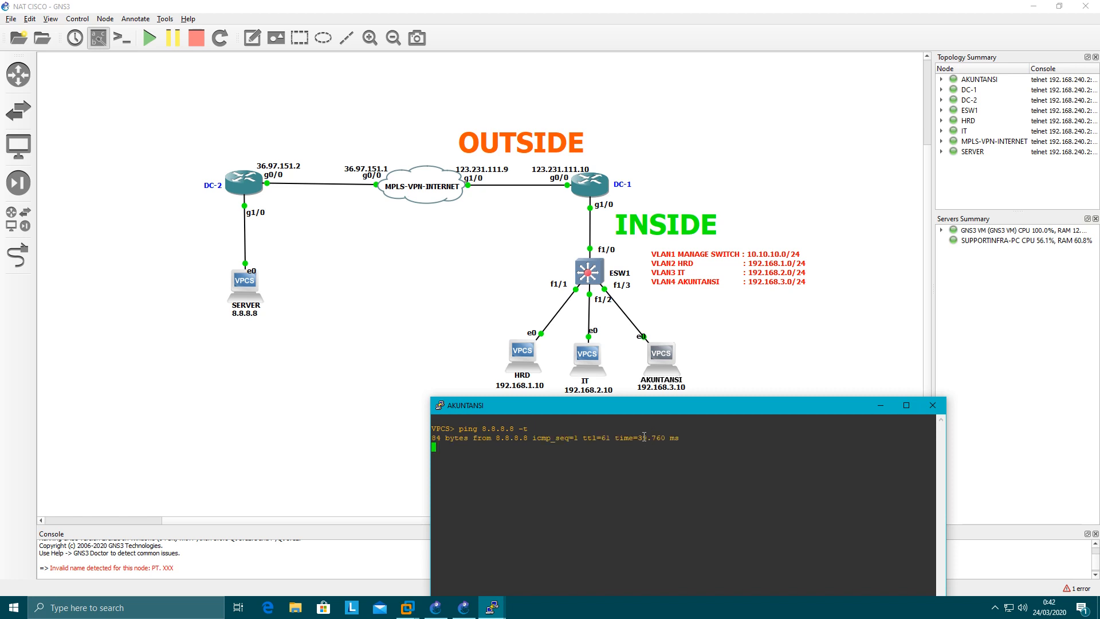
Bring the IT, DC-1 and HRD console windows to the front alongside the AKUNTANSI console
mouse_move(492, 607)
click(533, 566)
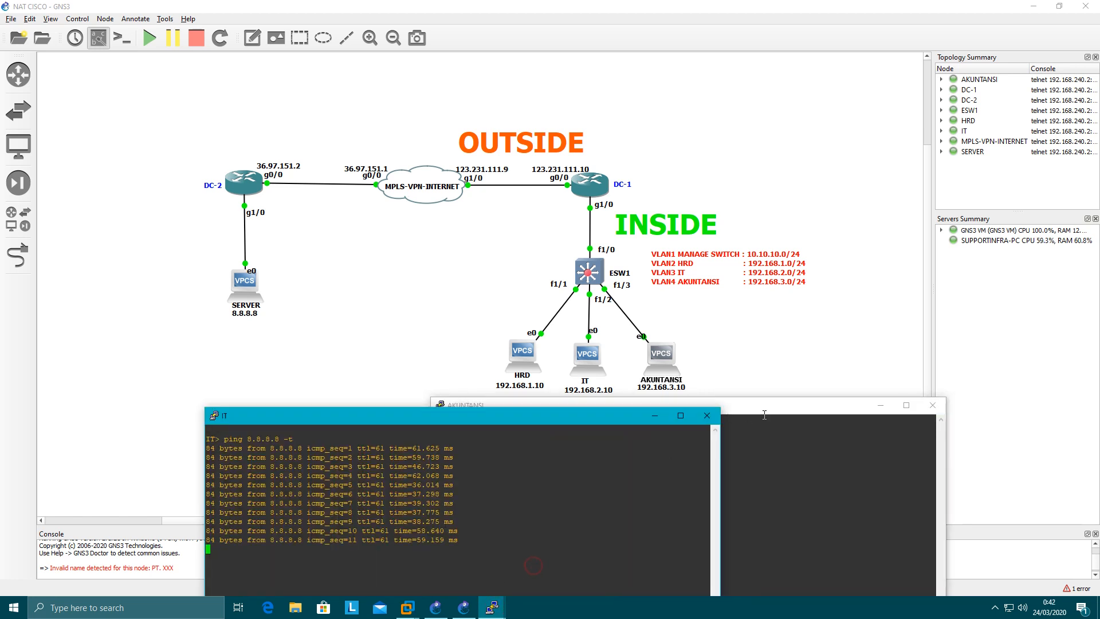
drag(764, 414, 855, 419)
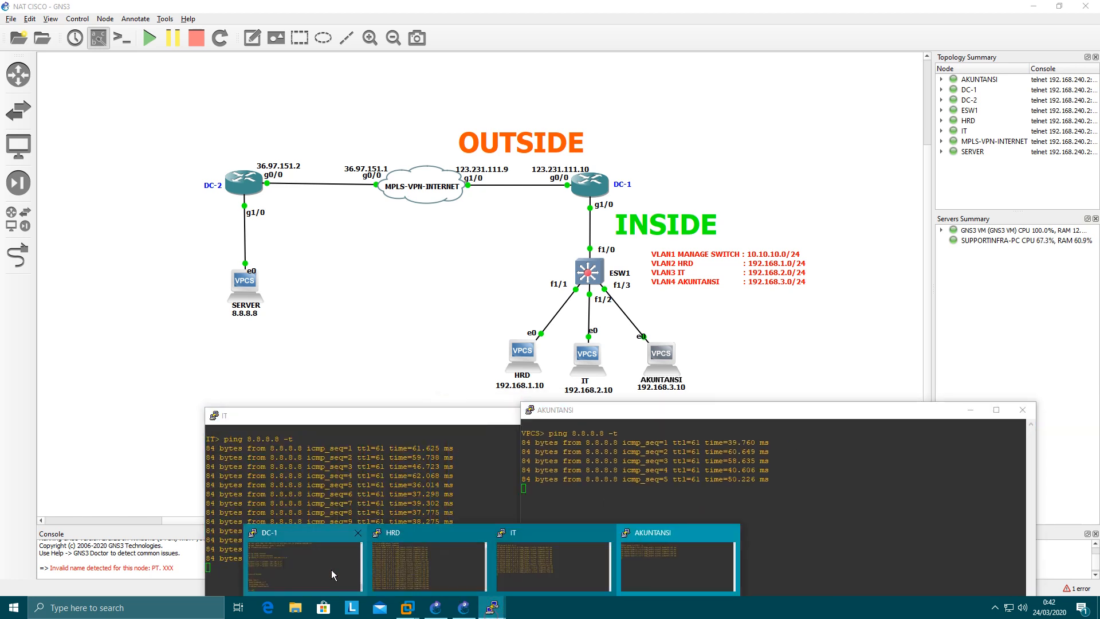
click(333, 575)
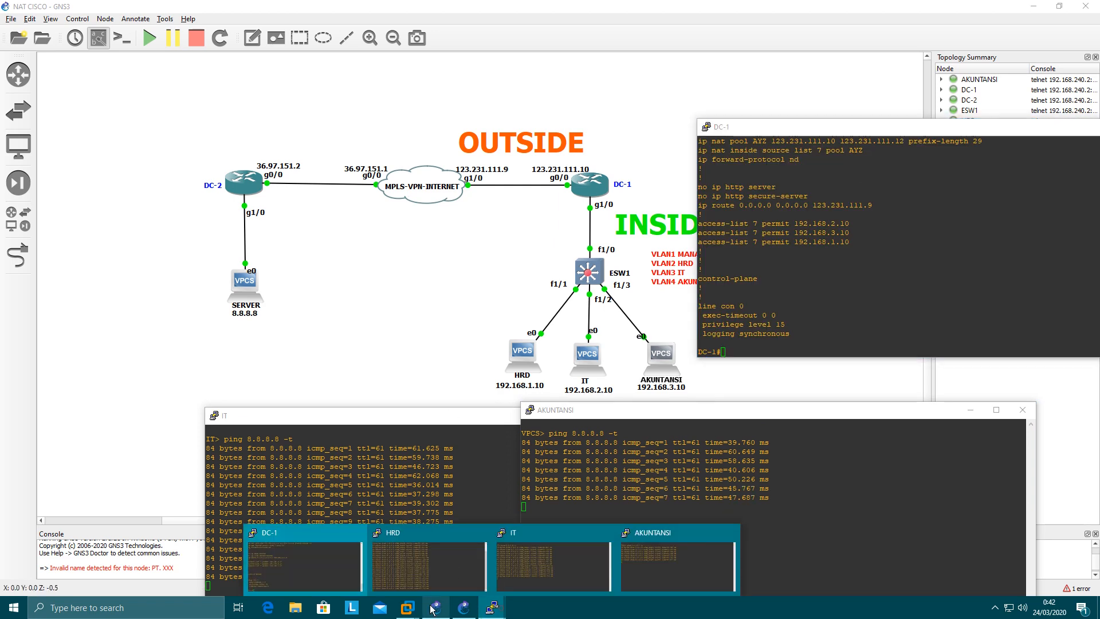
click(435, 574)
Arrange the HRD, IT and AKUNTANSI consoles side by side below the topology, narrowing the IT window so all three pings can be compared
drag(675, 421, 768, 380)
click(586, 425)
drag(586, 421, 639, 392)
drag(795, 371, 952, 371)
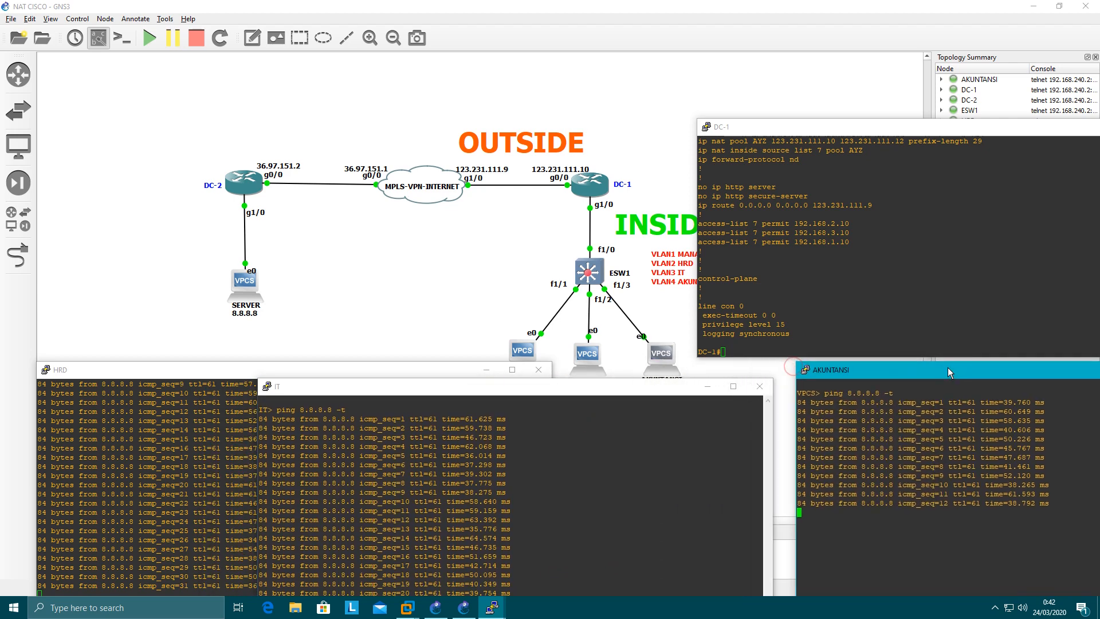
drag(647, 392, 669, 367)
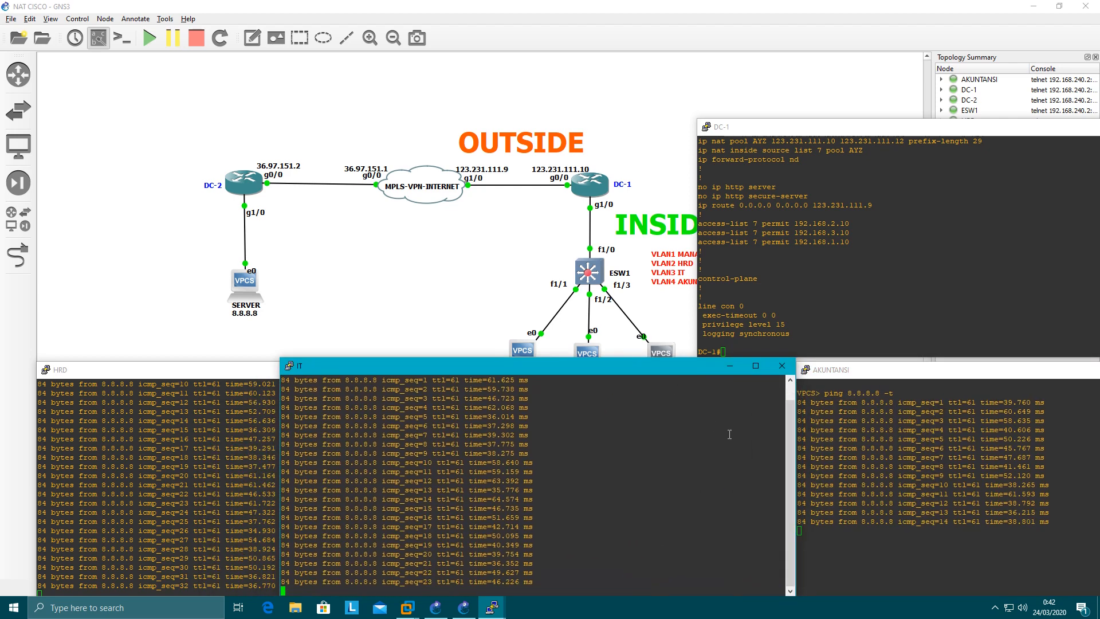
drag(795, 451, 584, 451)
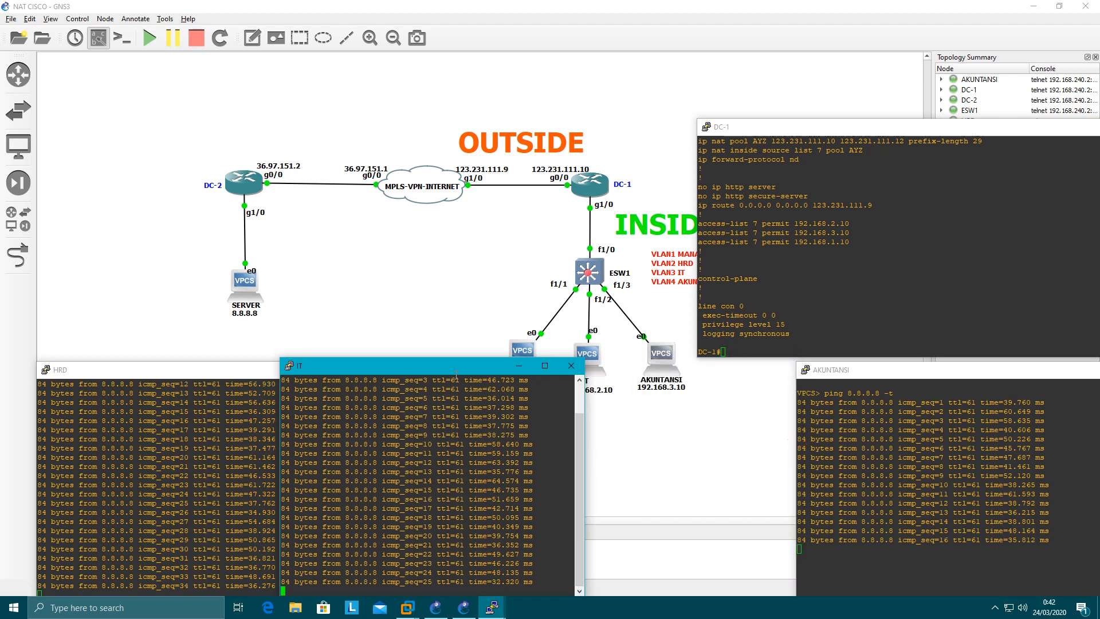
drag(453, 367, 669, 371)
click(317, 422)
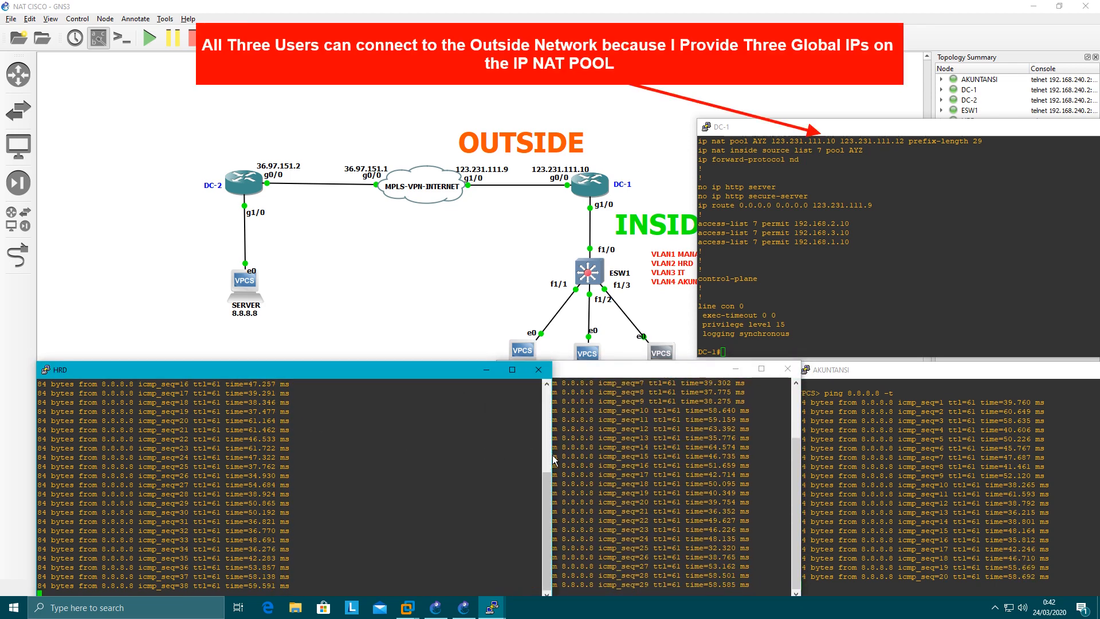
Narrow the HRD console beside the IT window and move the DC-1 console up, clear of the three ping windows
drag(552, 457, 475, 451)
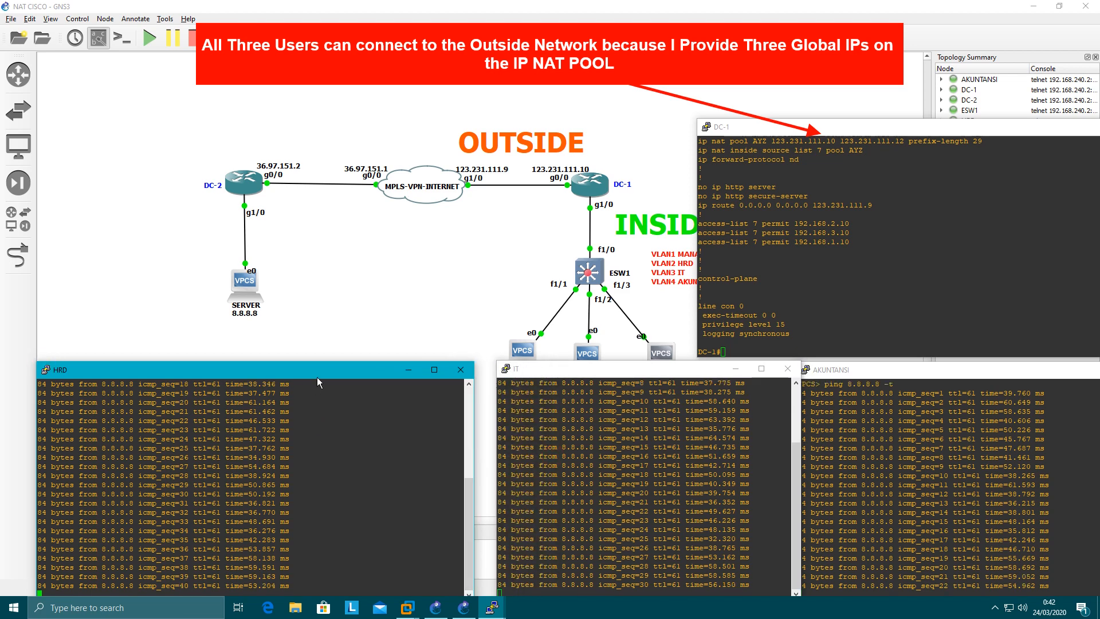
drag(319, 375, 335, 372)
click(770, 286)
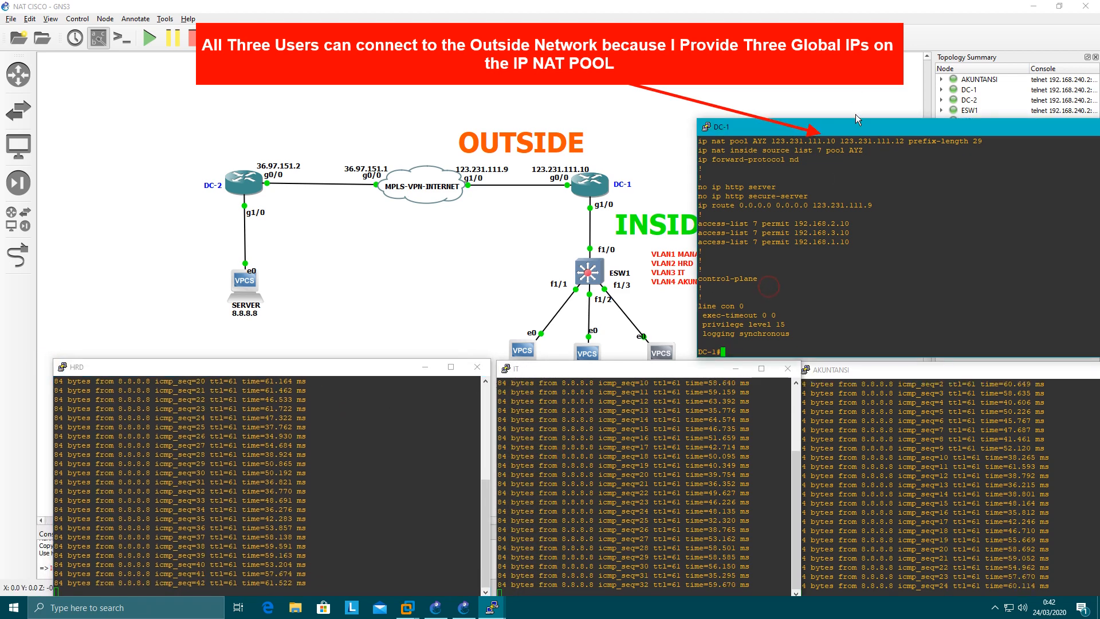
drag(860, 127, 852, 89)
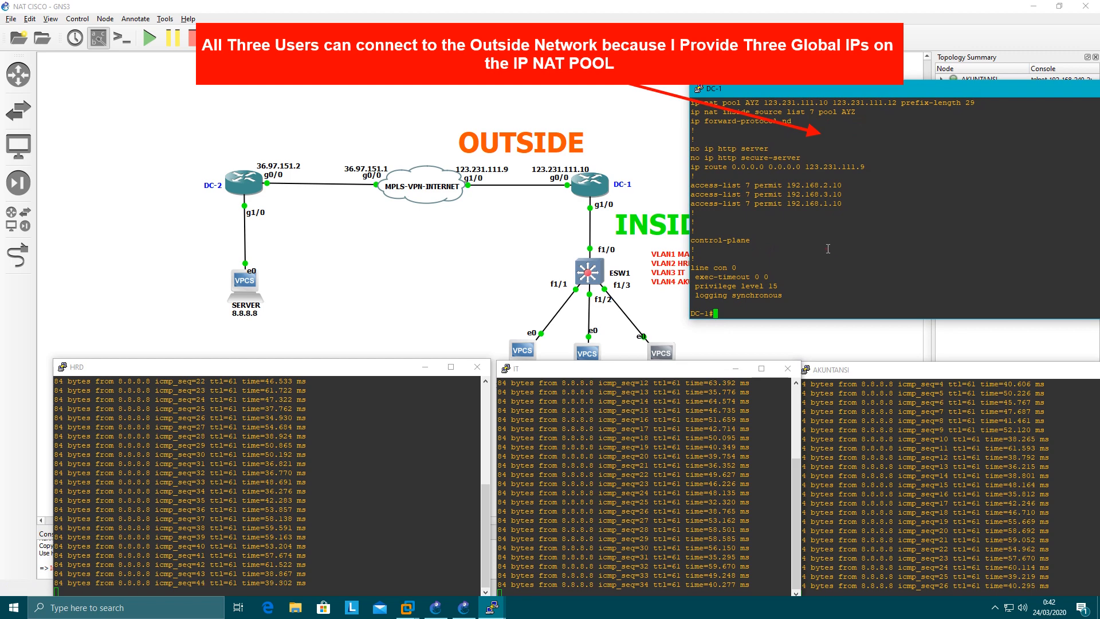
Display the NAT translation table on DC-1 with "sh ip nat translation"
text(sh ip nat tra)
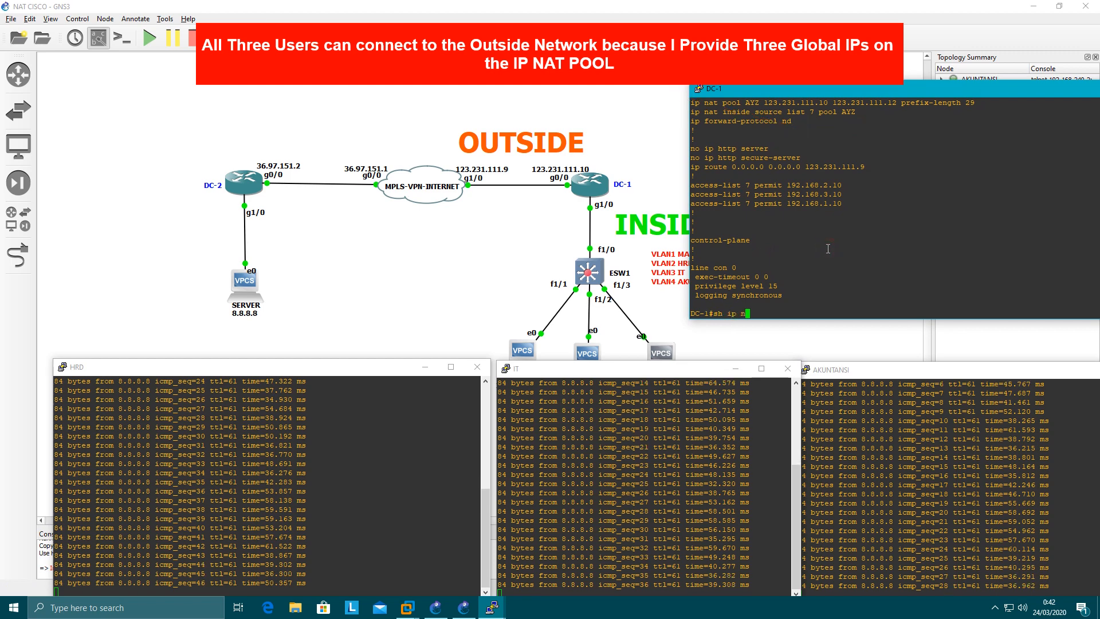
key(Tab)
key(Return)
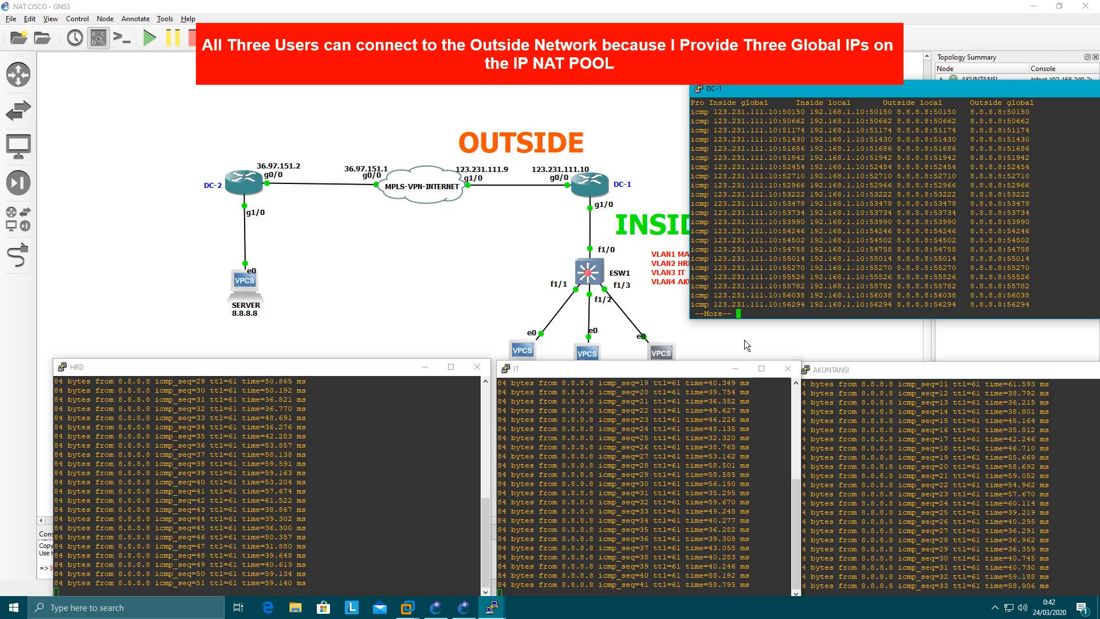
Uncover the host icons and page through DC-1's translation table, comparing the inside local and inside global address of each of the three hosts
drag(668, 370, 660, 406)
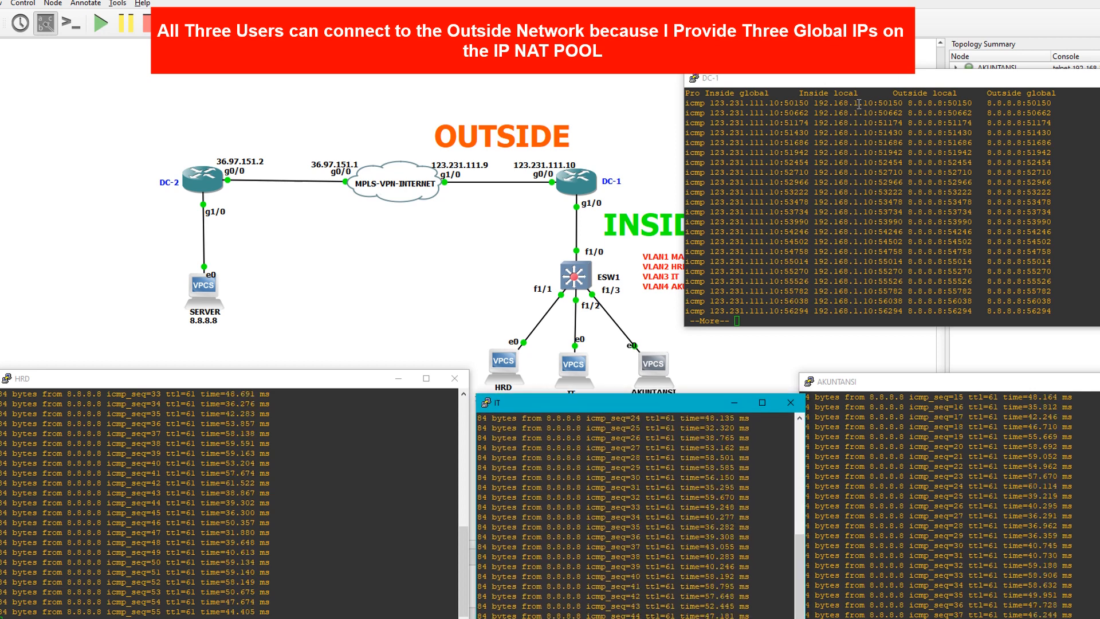
drag(823, 103, 872, 103)
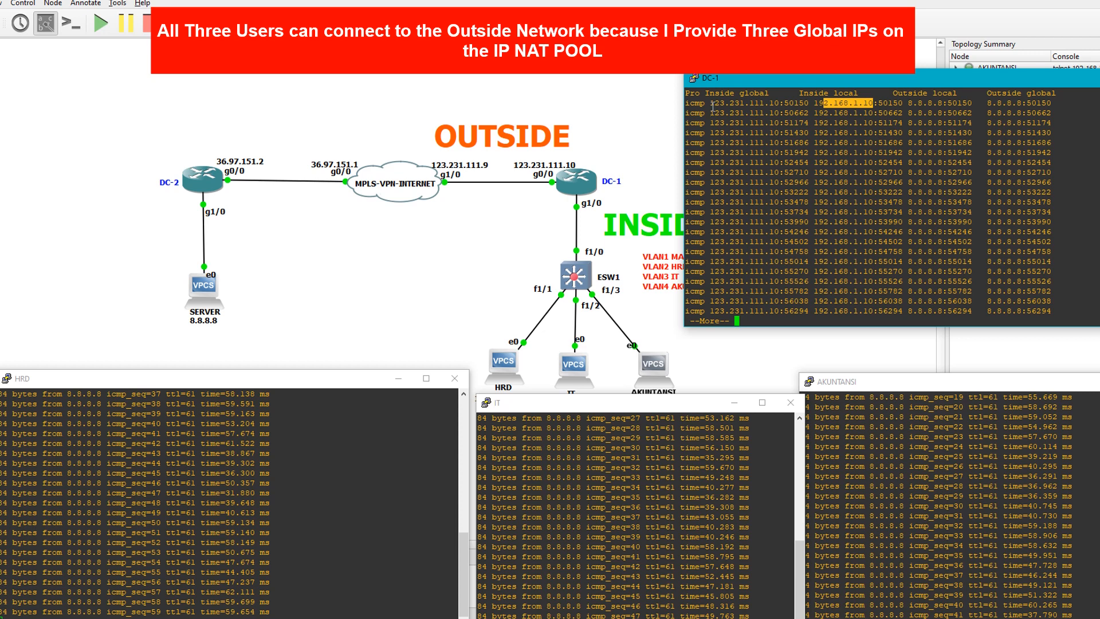
drag(711, 104, 773, 105)
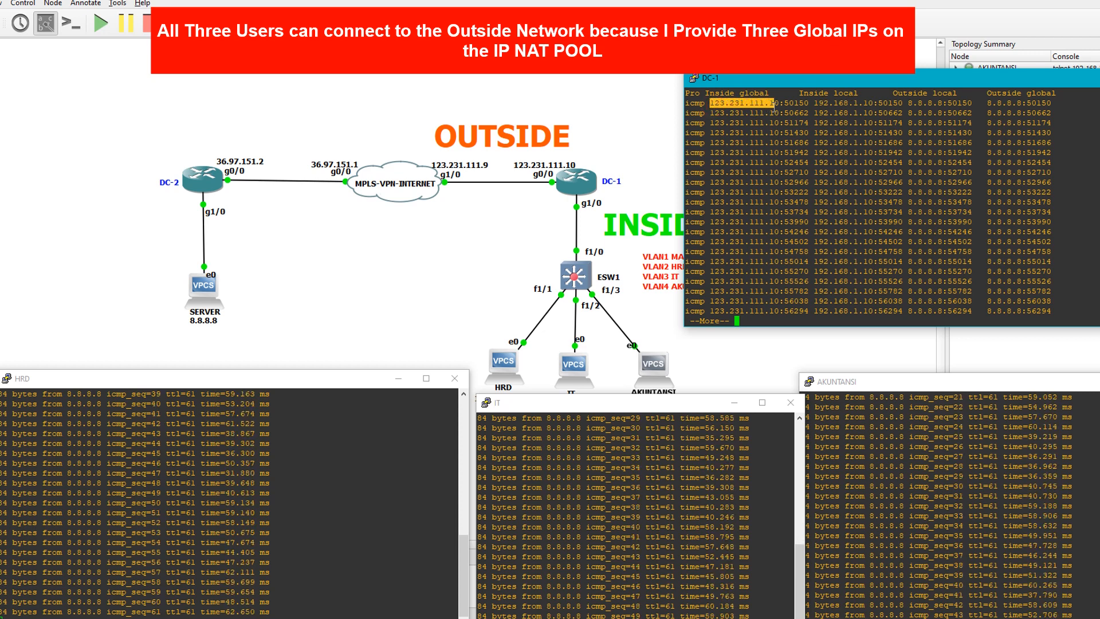
key(space)
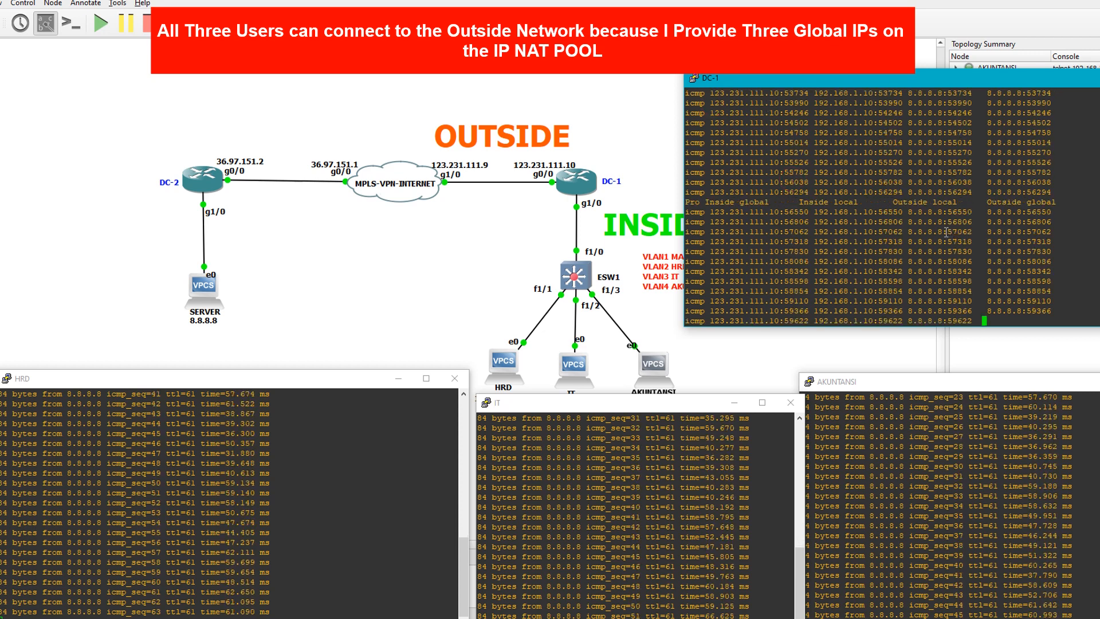
key(space)
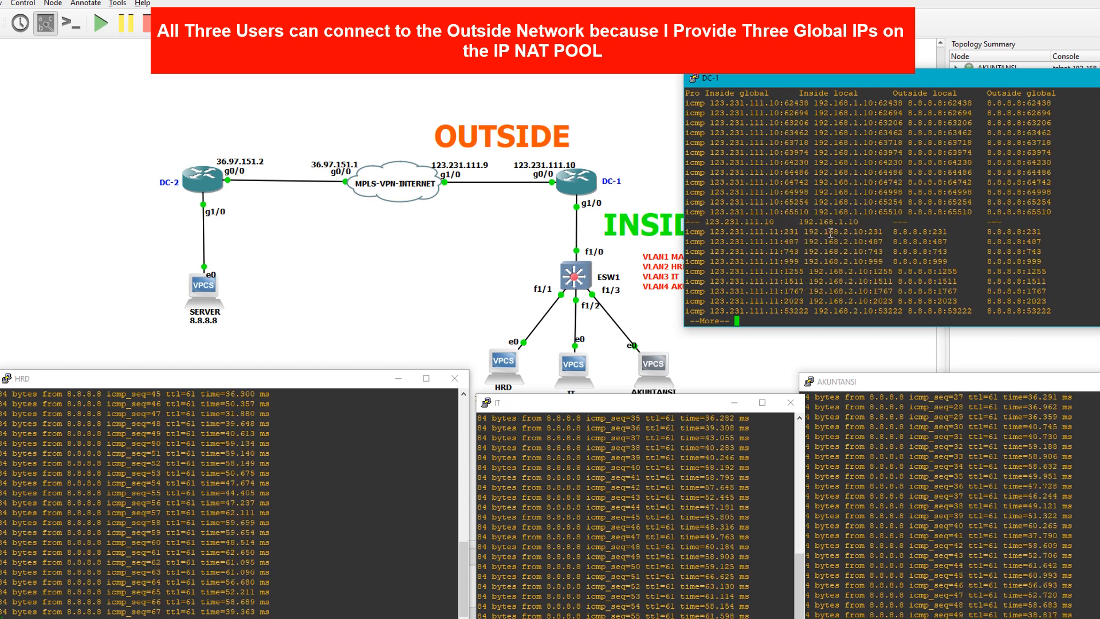
drag(829, 234, 854, 235)
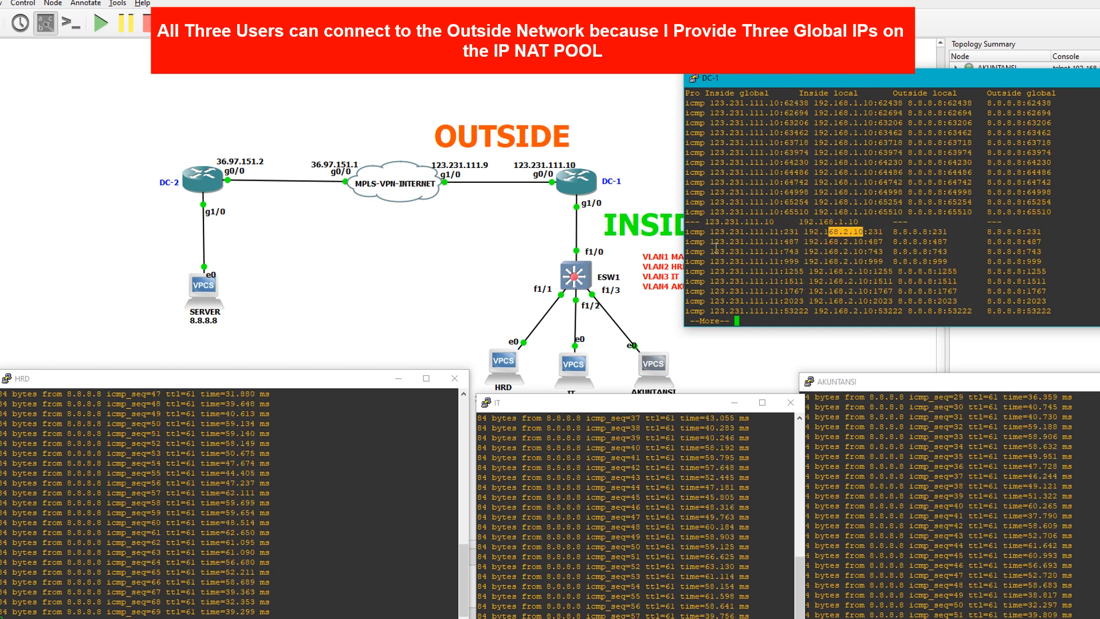
drag(706, 232, 778, 232)
click(837, 239)
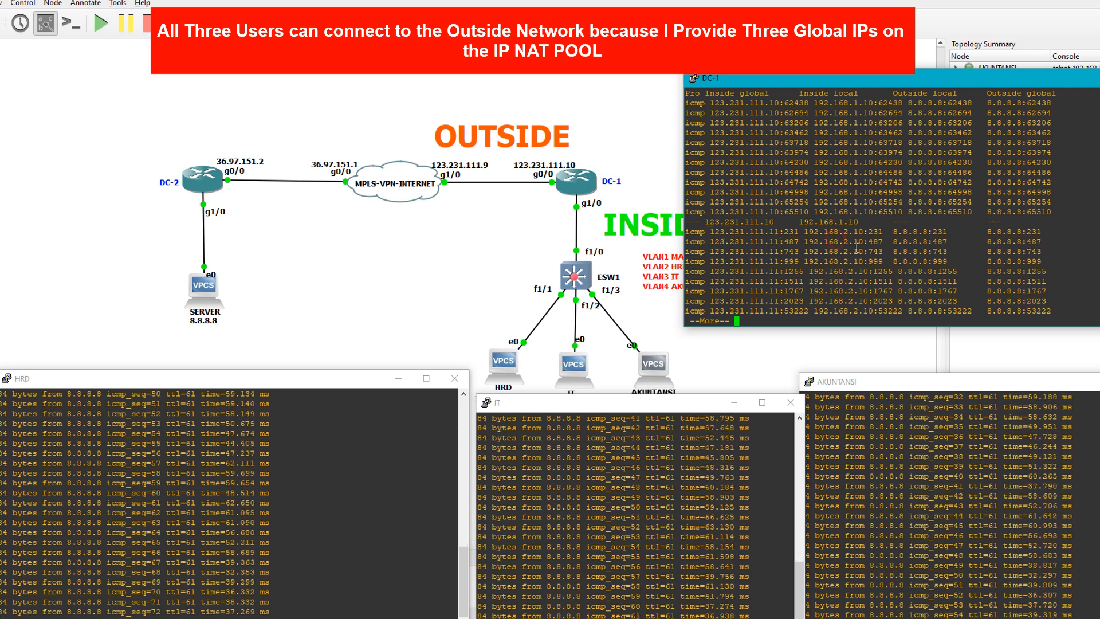
key(space)
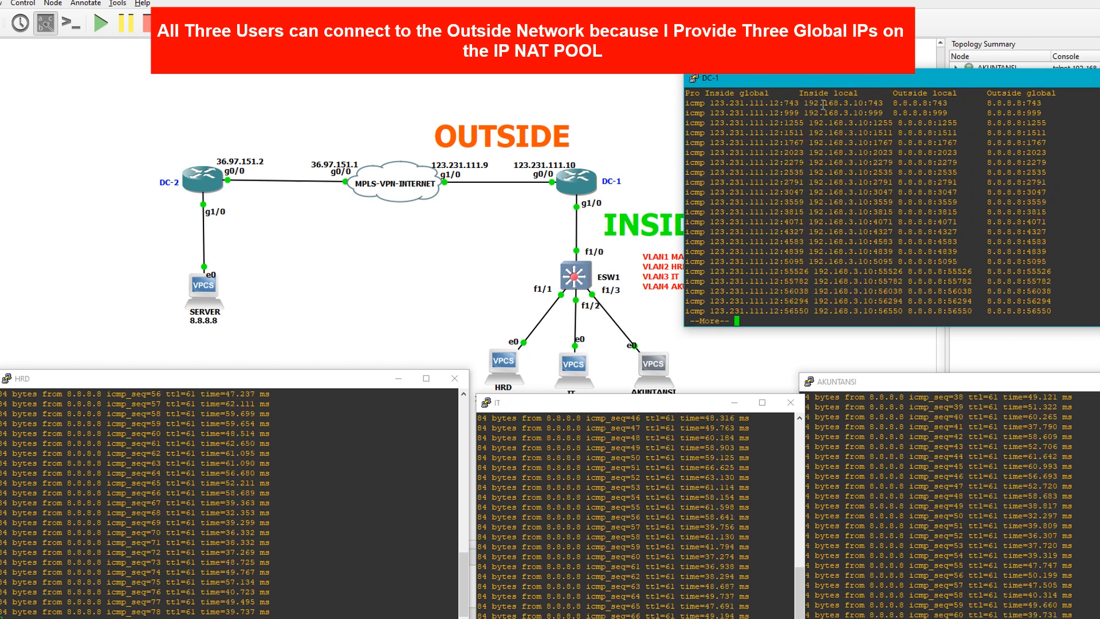
drag(814, 103, 858, 104)
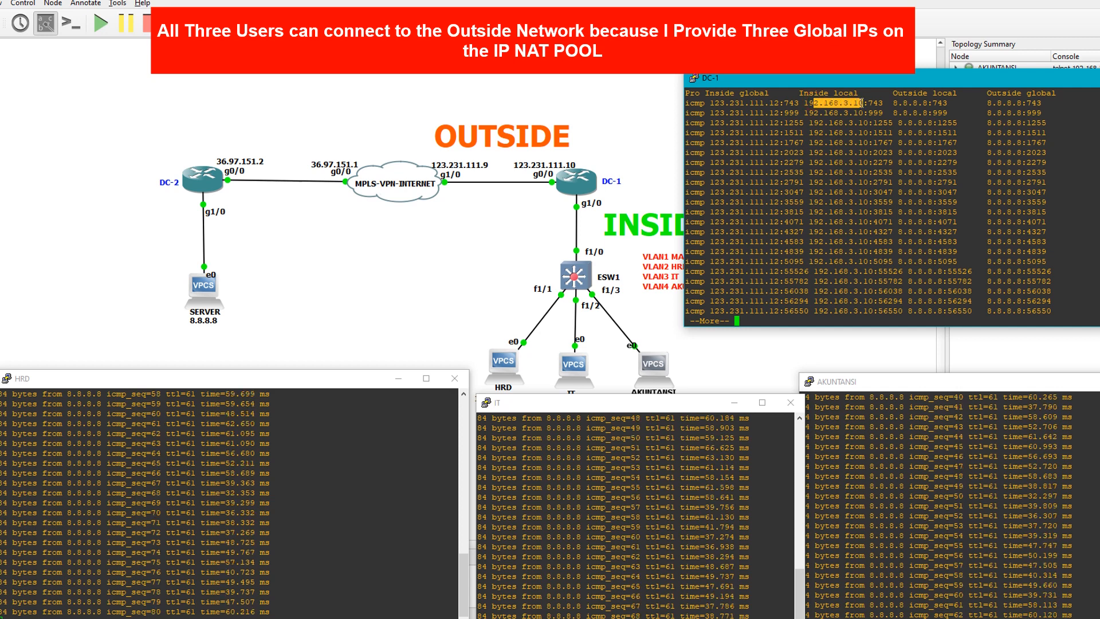
drag(710, 103, 780, 103)
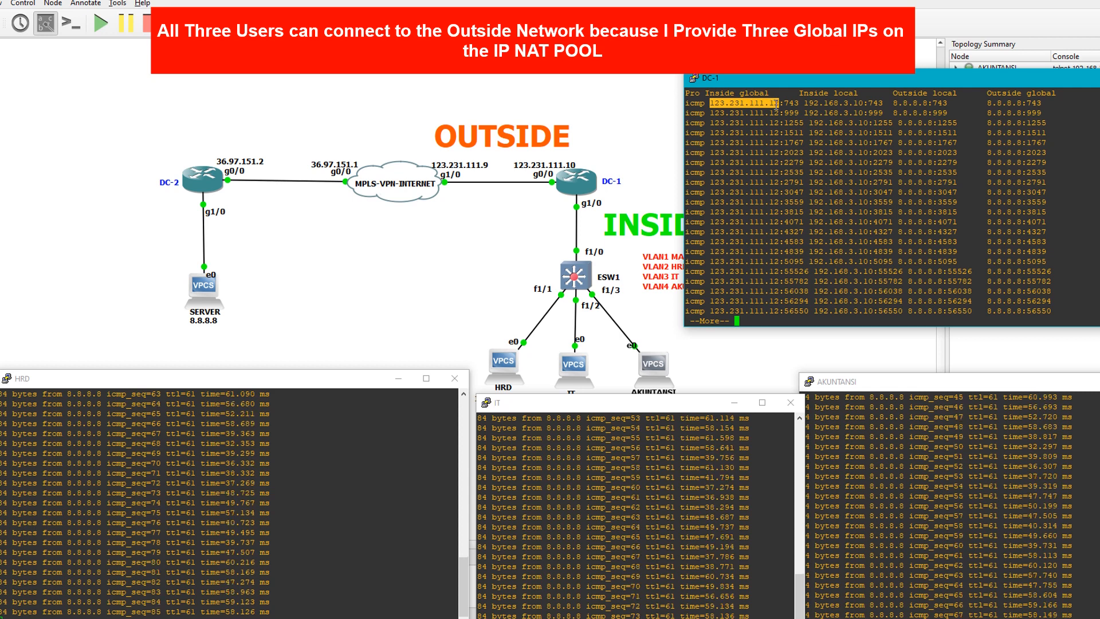
Move the IT, AKUNTANSI and HRD console windows up so the last line of each ping is in view
click(883, 401)
drag(689, 410, 686, 392)
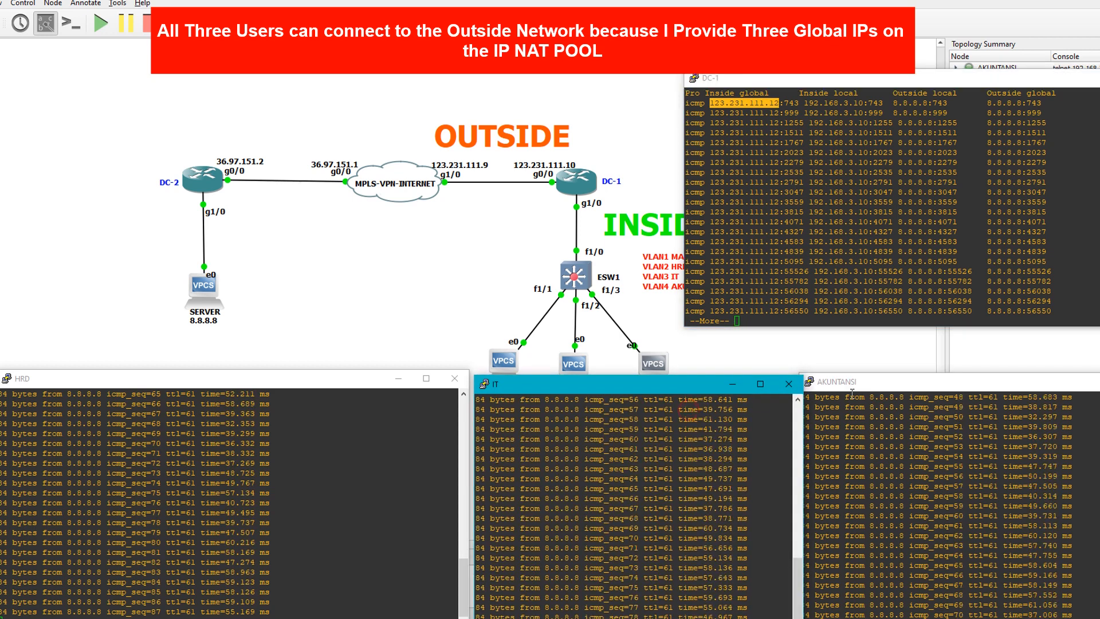
drag(858, 390, 865, 370)
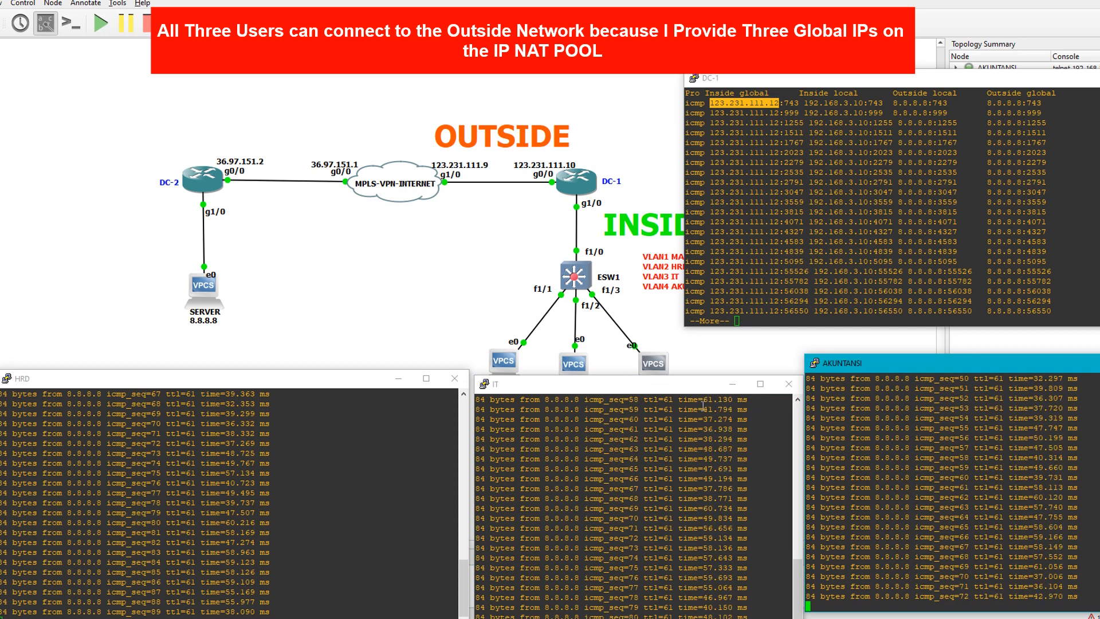
drag(673, 389, 674, 364)
drag(364, 382, 369, 366)
Stop the continuous pings in the AKUNTANSI, IT and HRD consoles
click(926, 433)
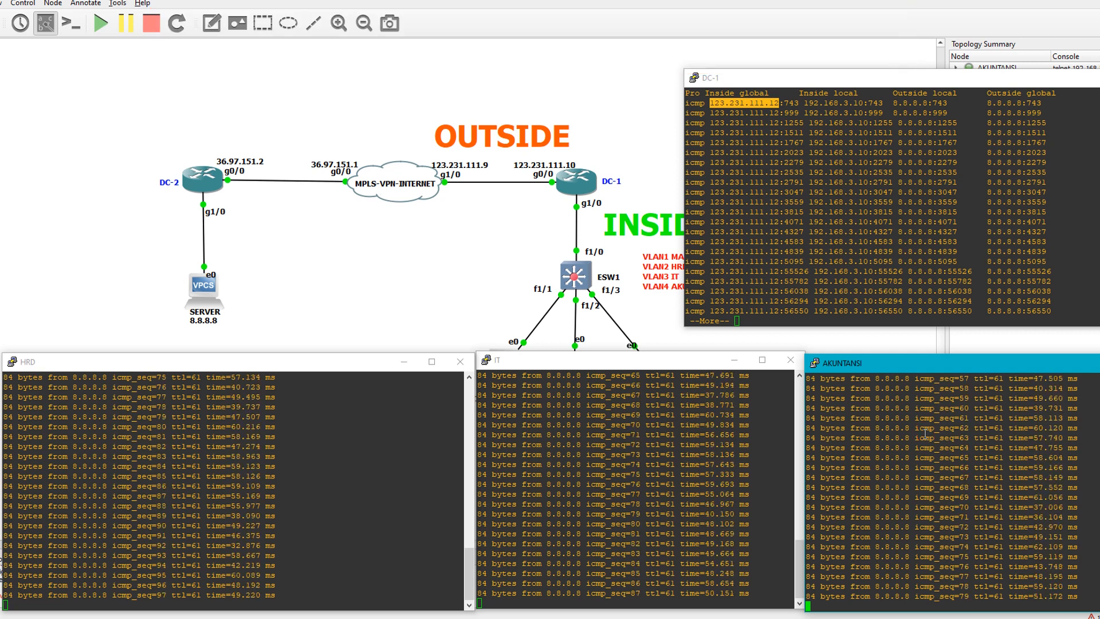
key(ctrl+c)
click(672, 525)
key(ctrl+c)
click(278, 554)
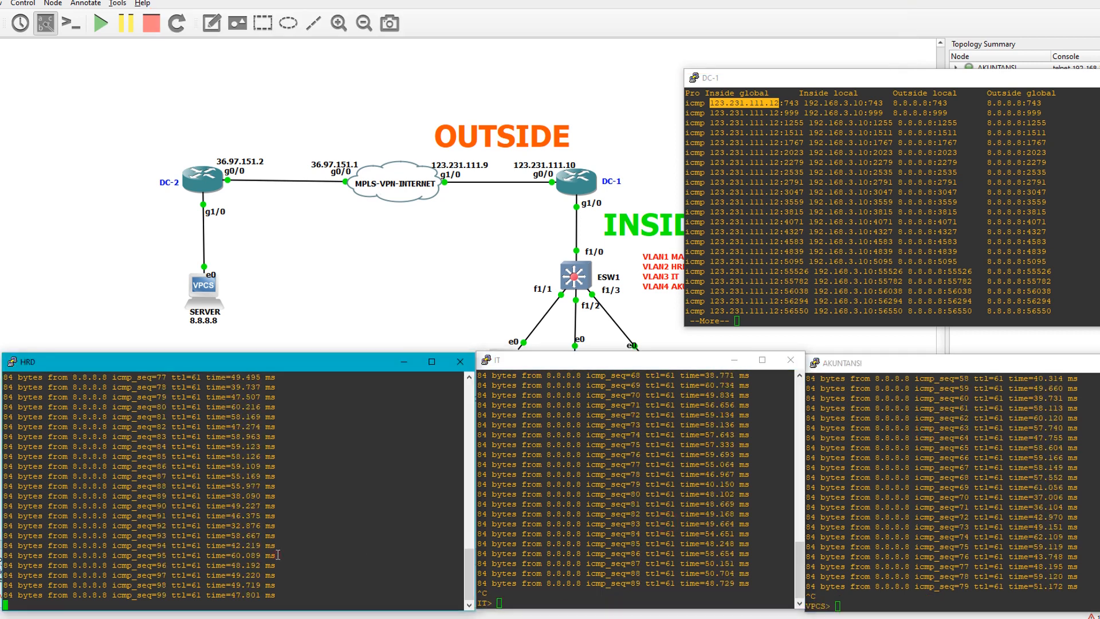
key(ctrl+c)
Finish the translation listing on DC-1 and clear all NAT entries with "clear ip nat translation *", repeating the command
click(888, 206)
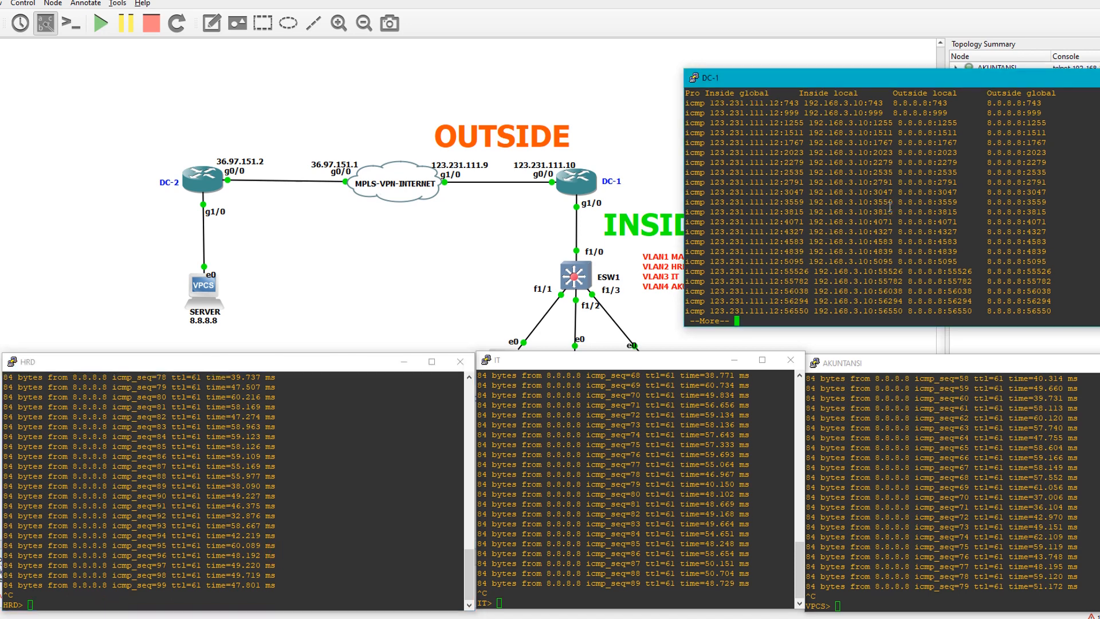
key(space)
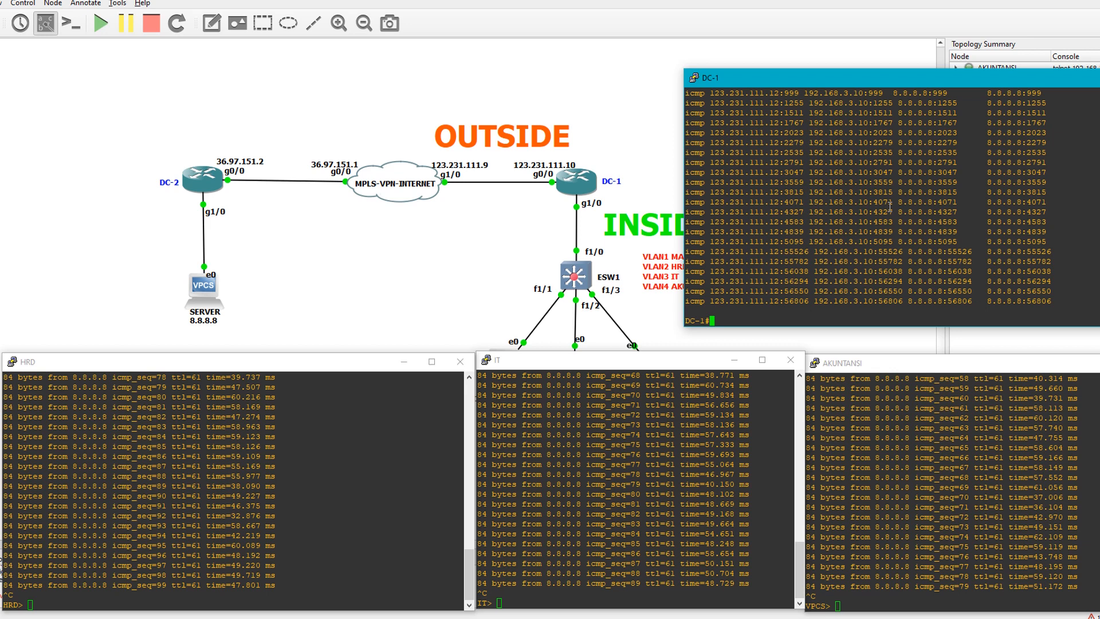
text(clear ip nat t)
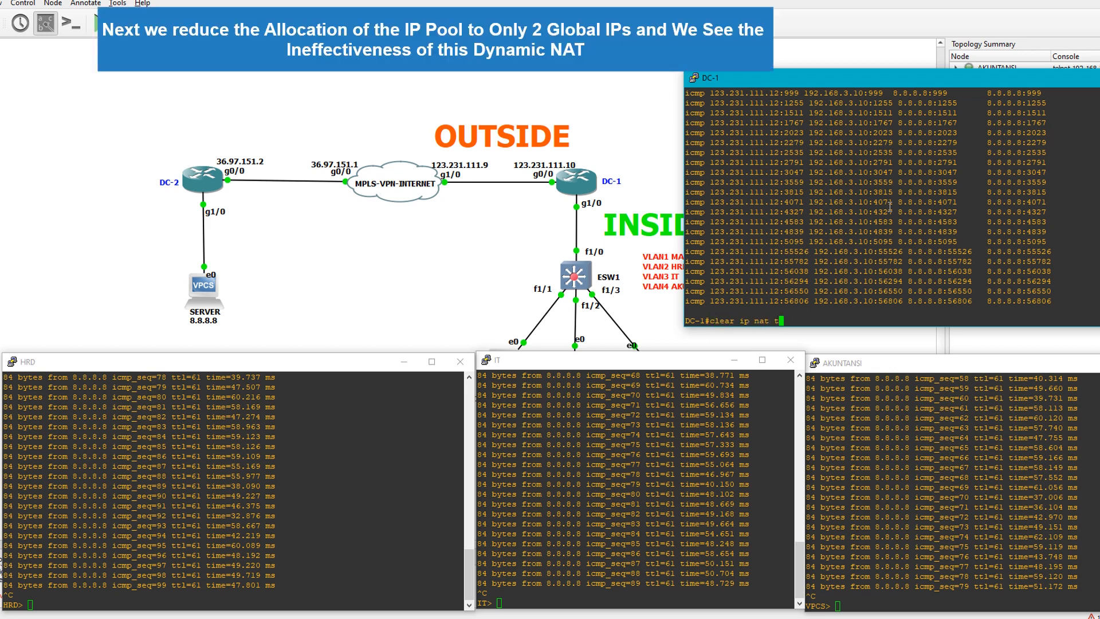
text(ra)
key(Tab)
text(*)
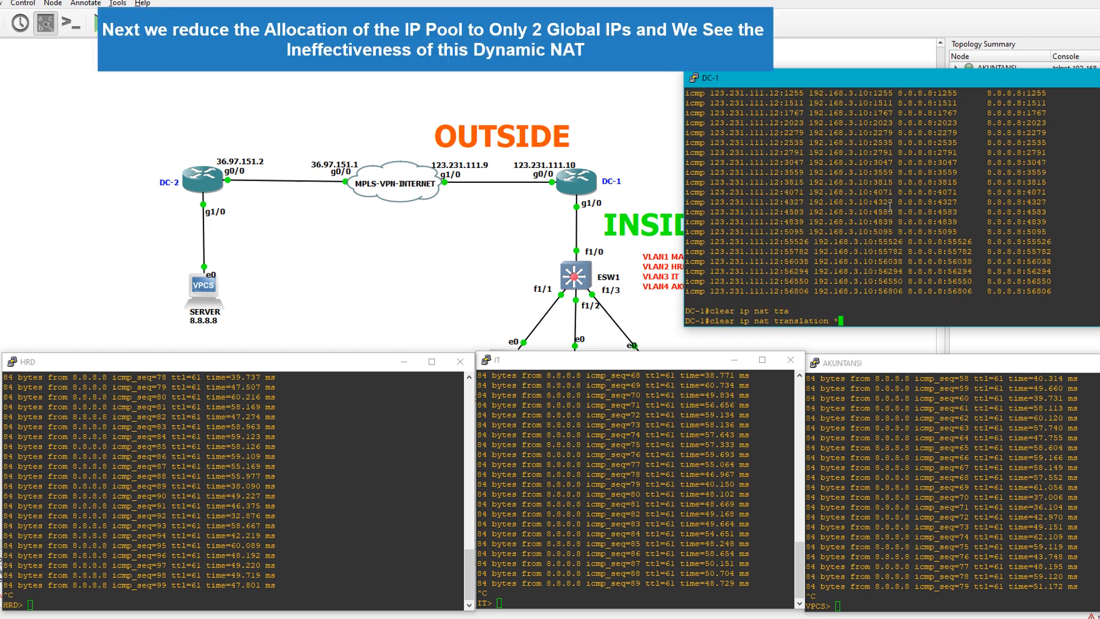
key(Return)
key(Up)
key(Return)
key(Up)
key(Return)
Display DC-1's running configuration with "sh run" as far as the NAT pool and access-list lines, then quit the listing
text(sh)
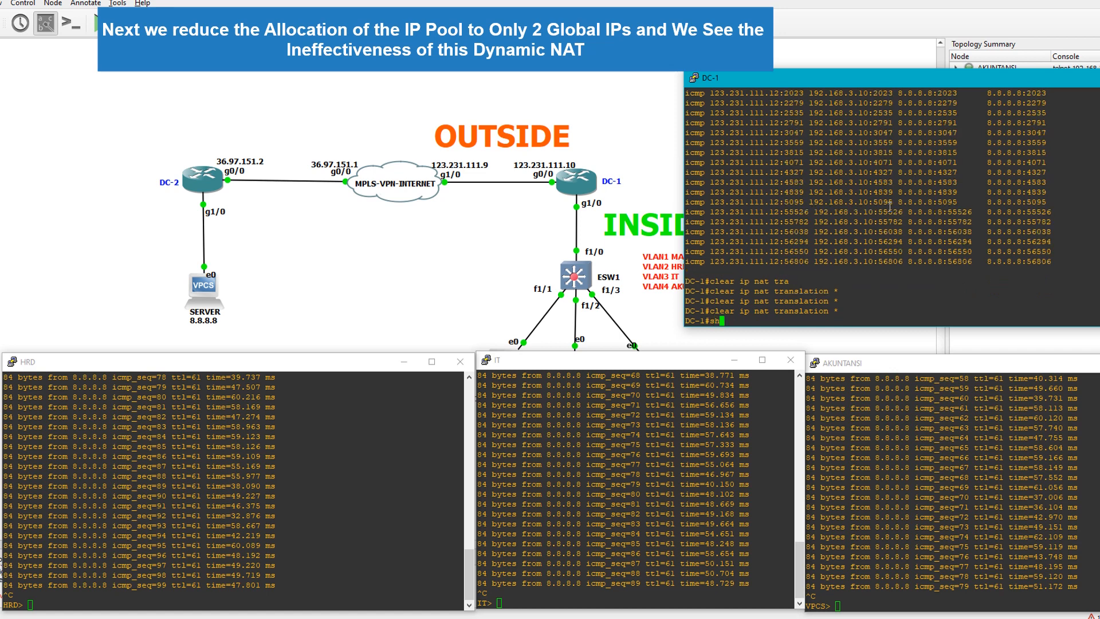
text( run)
key(Return)
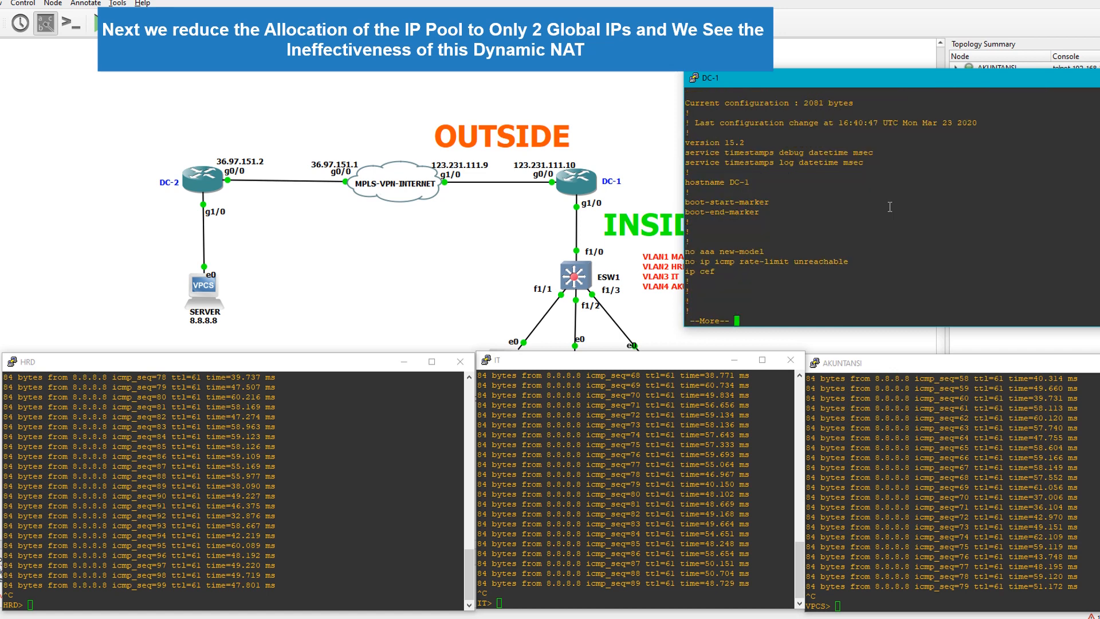
key(space)
key(space)
key(space)
key(space)
key(space)
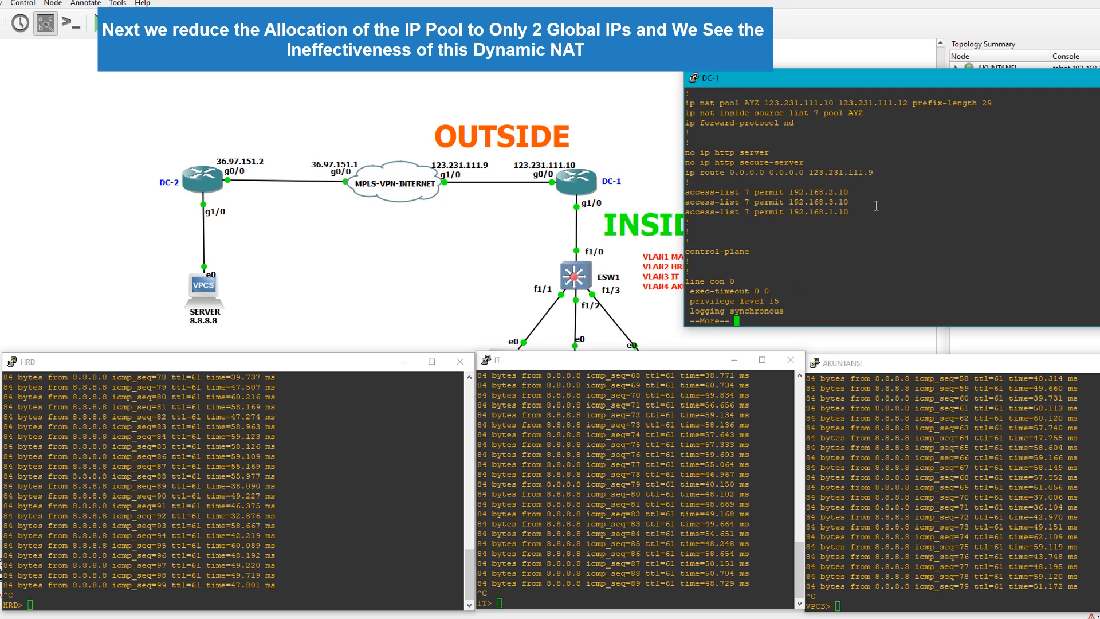
text(qconf t)
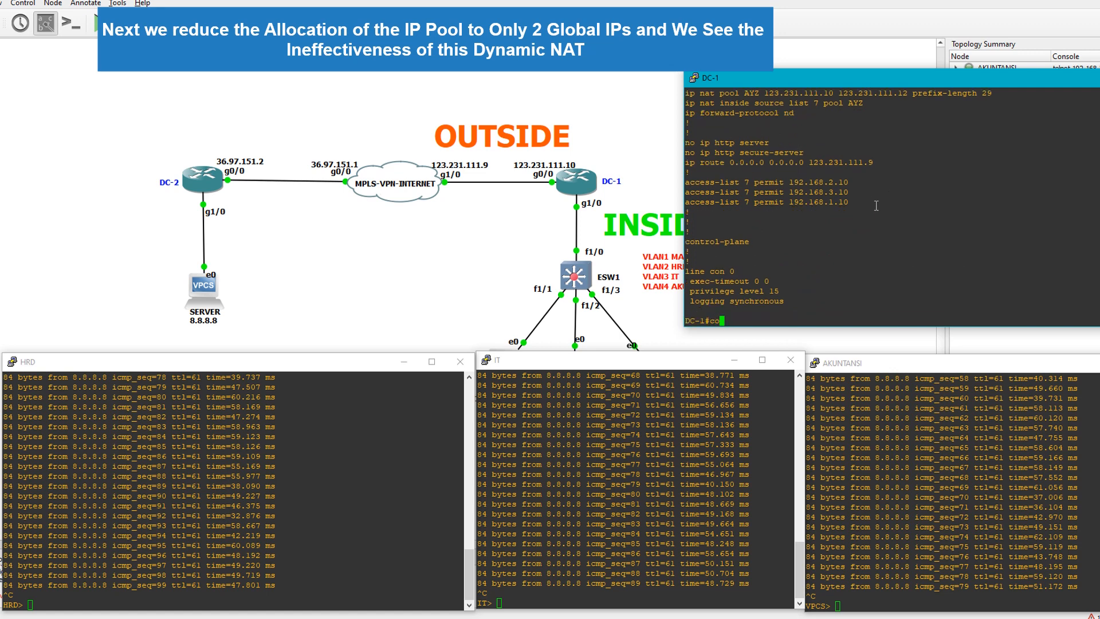
Enter global configuration mode on DC-1 and remove the NAT rule with "no ip nat inside source list 7 pool AYZ"
key(Return)
text(no)
scroll(877, 206, up, 4)
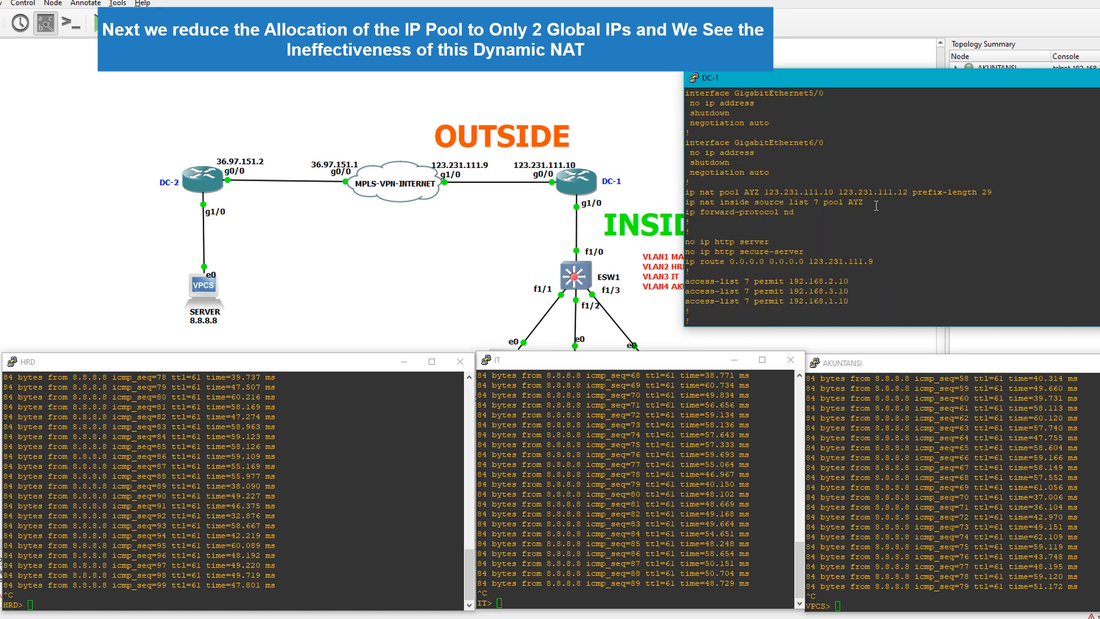
drag(867, 201, 689, 202)
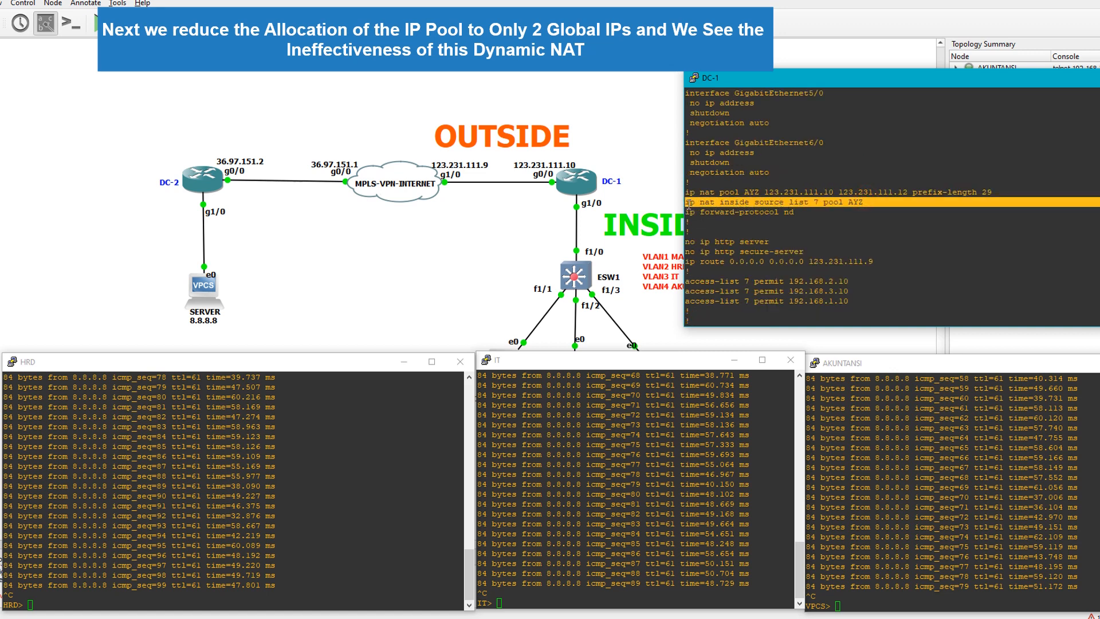
right_click(759, 203)
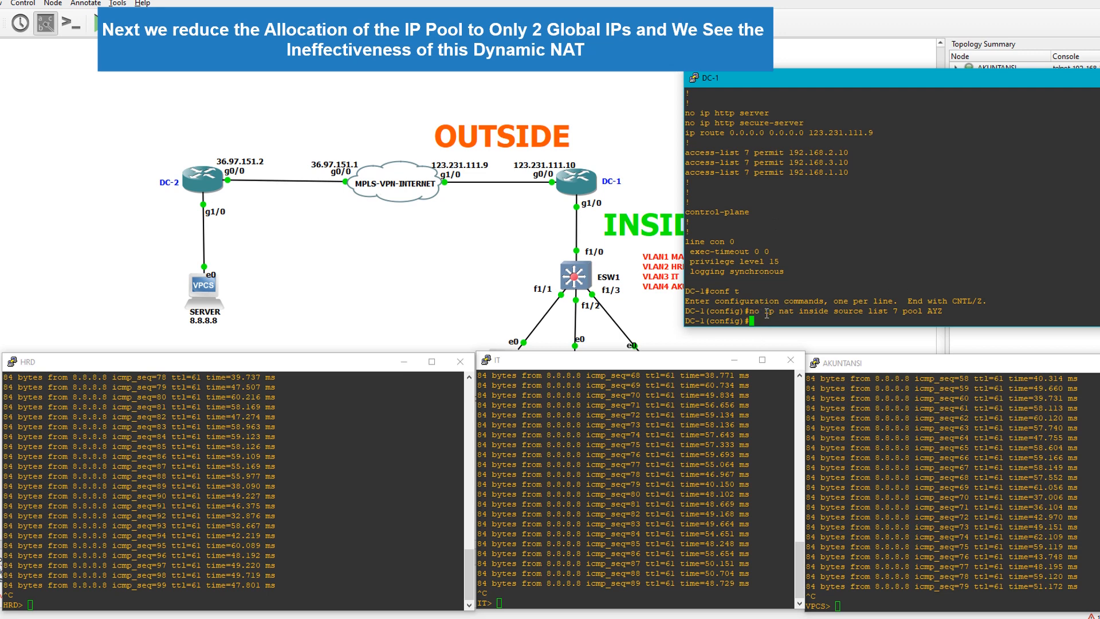
Copy the pool AYZ definition from DC-1's earlier configuration listing onto the global configuration prompt
drag(760, 311, 810, 311)
scroll(832, 252, up, 4)
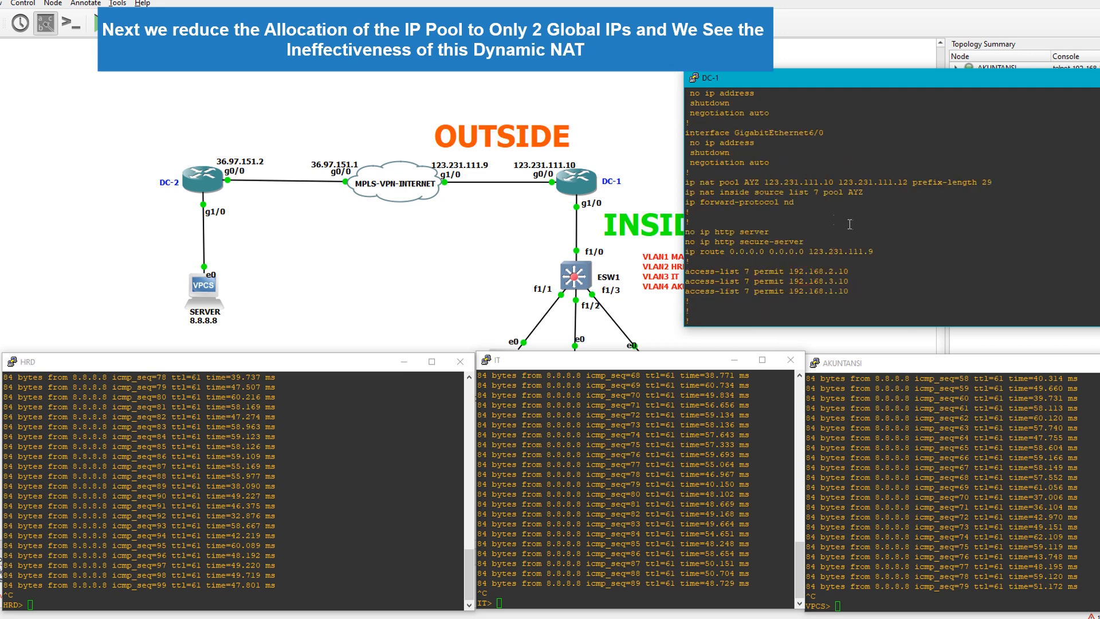
drag(687, 182, 991, 182)
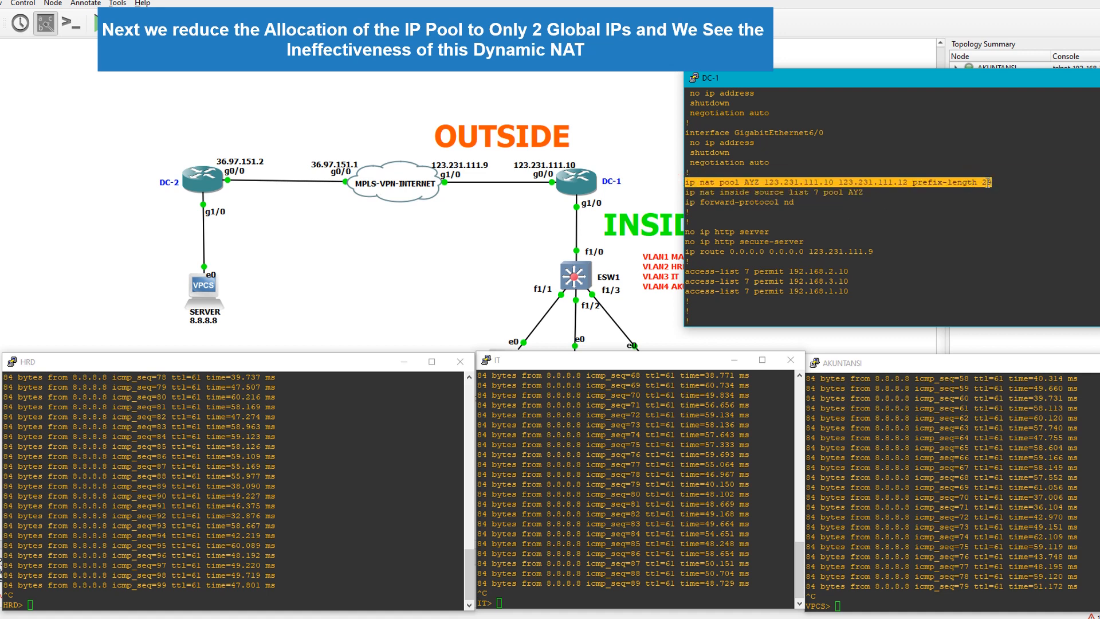
right_click(960, 182)
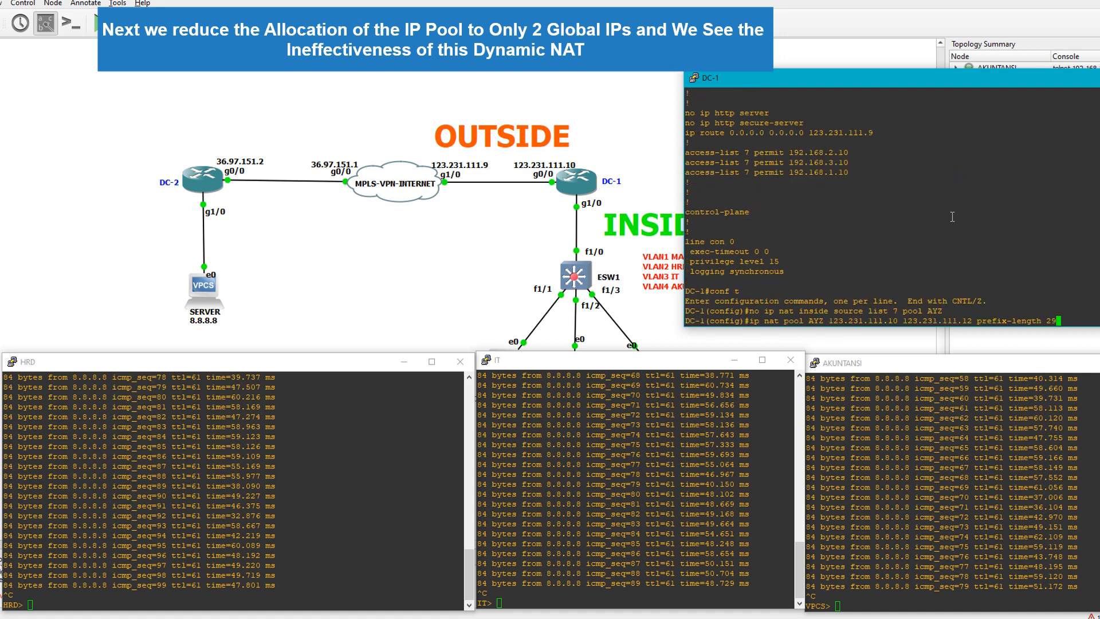
Change the copied line's end address and apply it as "ip nat pool AYZ 123.231.111.10 123.231.111.11 prefix-length 29"
key(Left)
key(Left)
key(Left)
key(Left)
key(Left)
key(Left)
key(Left)
key(Left)
key(Left)
key(Left)
key(Left)
key(Left)
key(Left)
key(Left)
key(Left)
key(Left)
key(Left)
key(Left)
key(Left)
key(Left)
key(Right)
key(Right)
key(Right)
key(Right)
key(Right)
key(Right)
key(Right)
key(Right)
key(Right)
key(Right)
key(Right)
key(Right)
key(Right)
key(Right)
key(Right)
key(BackSpace)
text(1)
drag(831, 320, 971, 320)
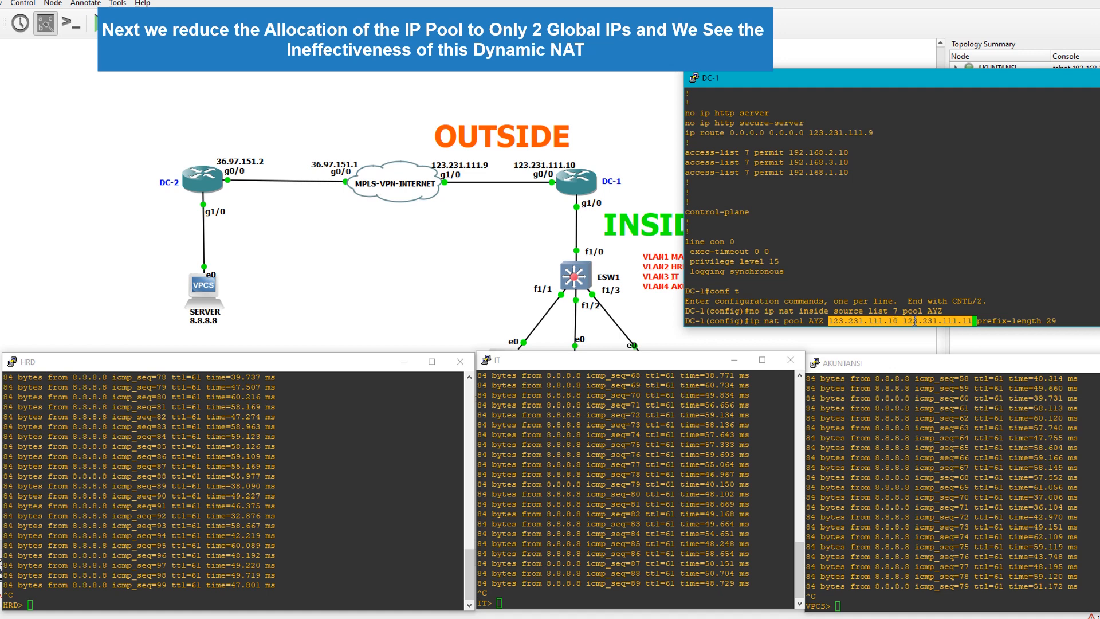
click(977, 312)
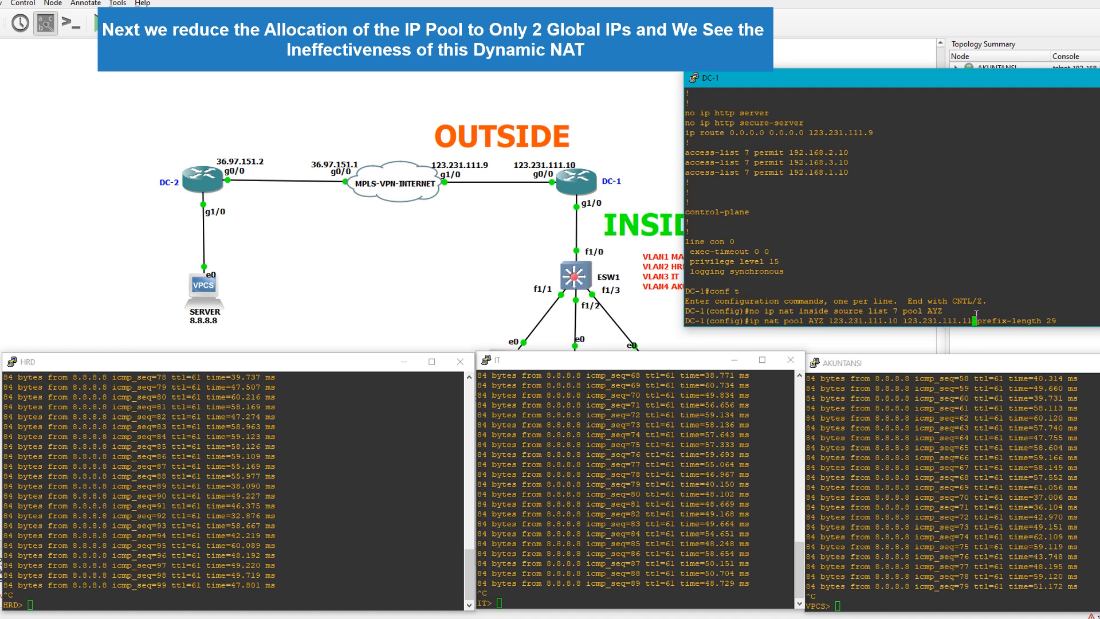
key(Return)
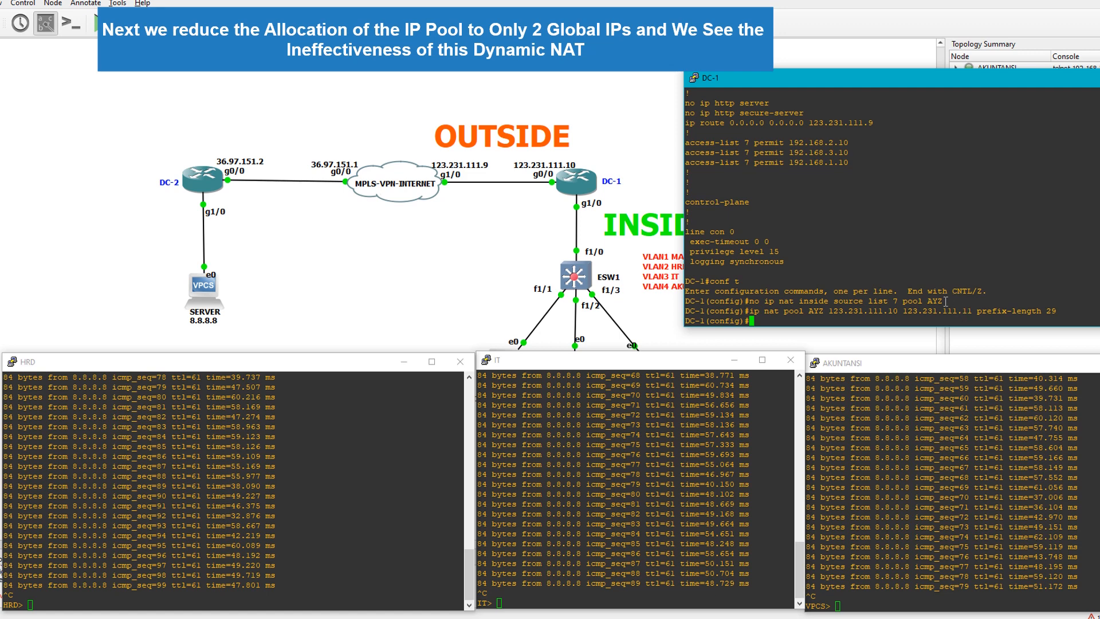
Re-add the NAT rule on DC-1 with "ip nat inside source list 7 pool AYZ", reusing the text of the removal command
drag(946, 302, 822, 293)
click(823, 292)
drag(941, 301, 767, 307)
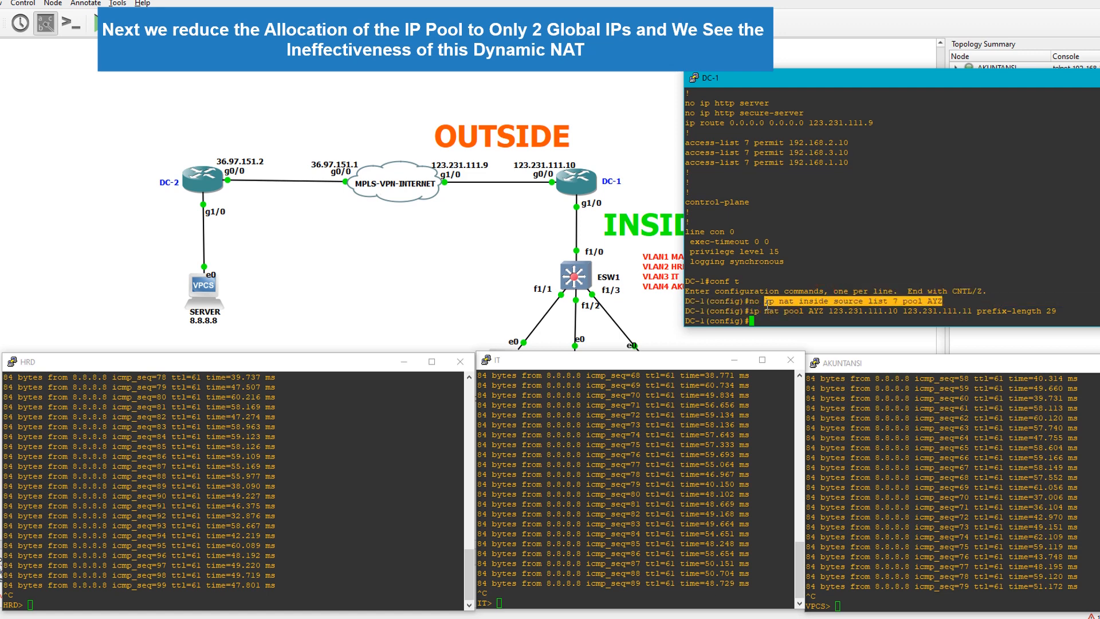
right_click(767, 306)
key(Return)
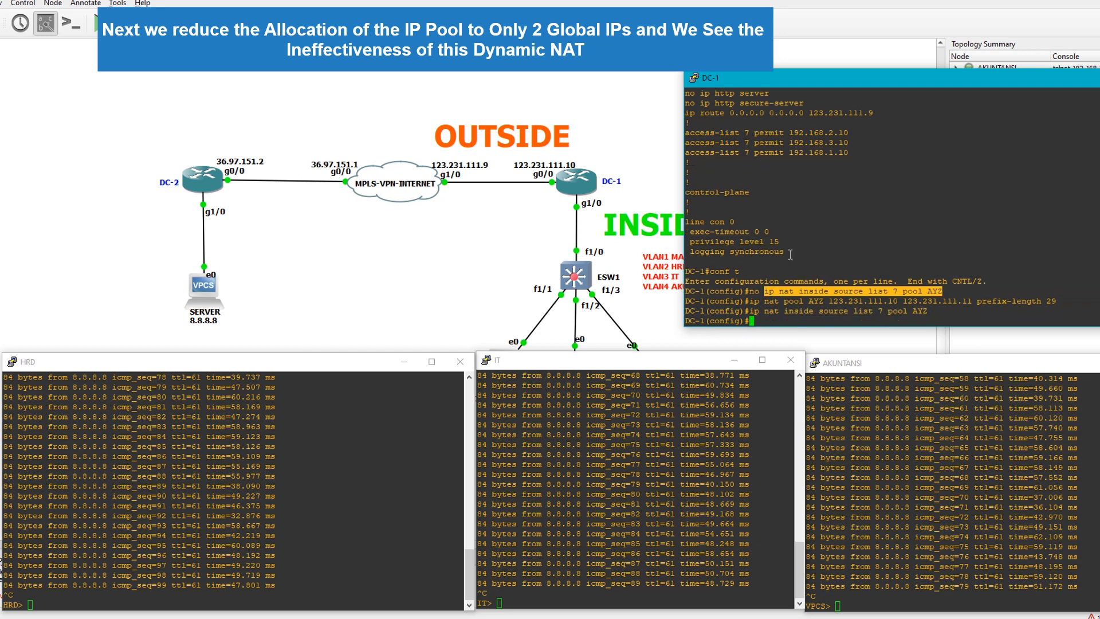
Leave configuration mode on DC-1 with "end" and save the configuration with "wr"
text(end)
key(Return)
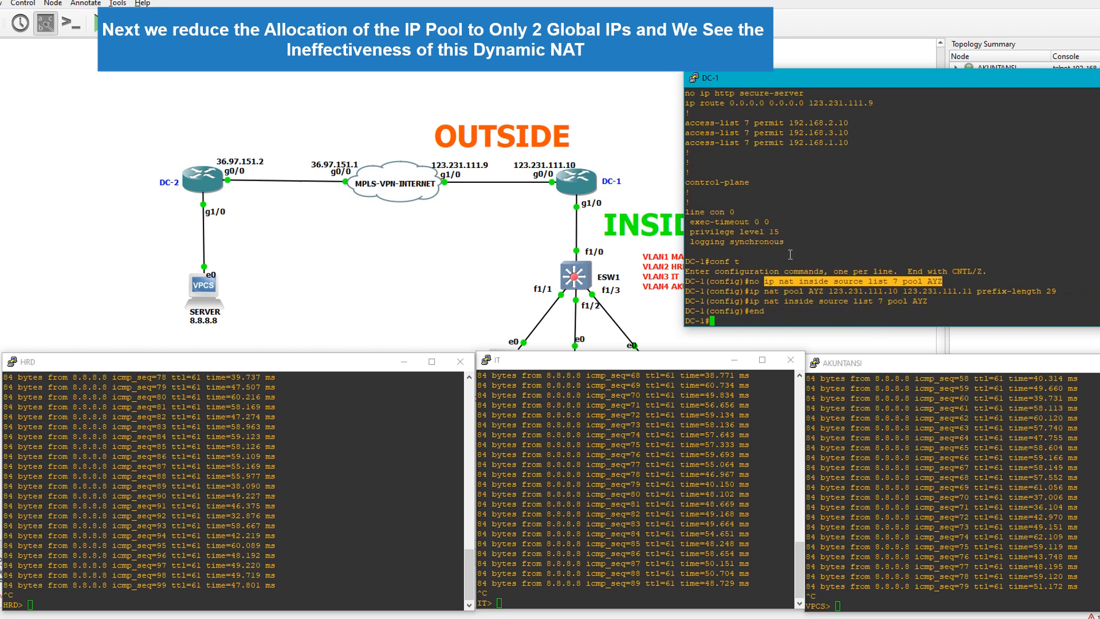
text(wr)
key(Return)
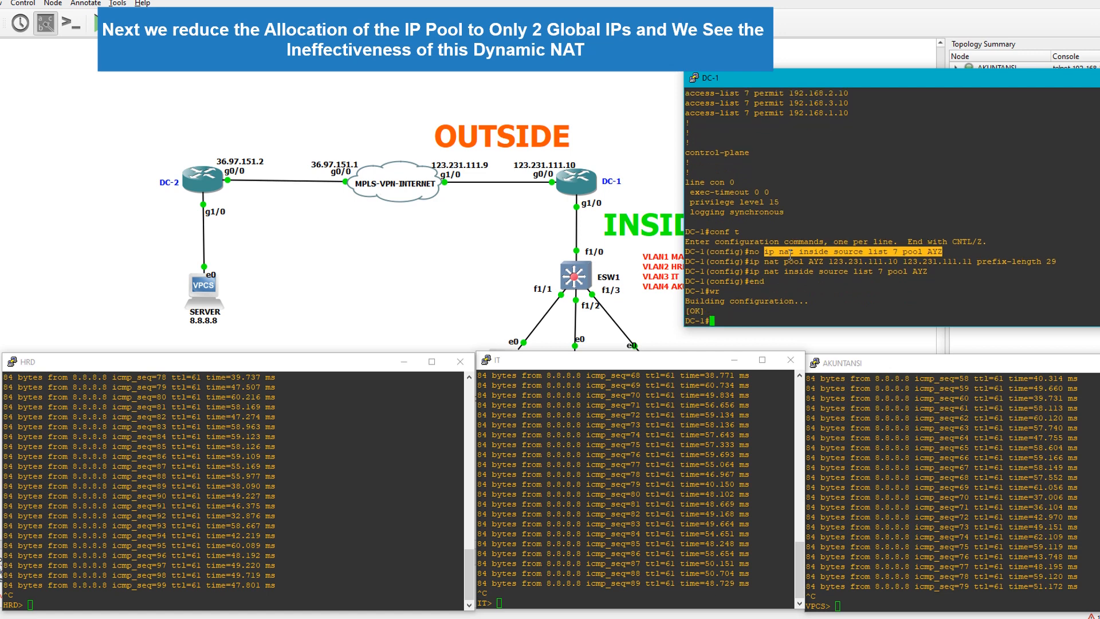
click(822, 252)
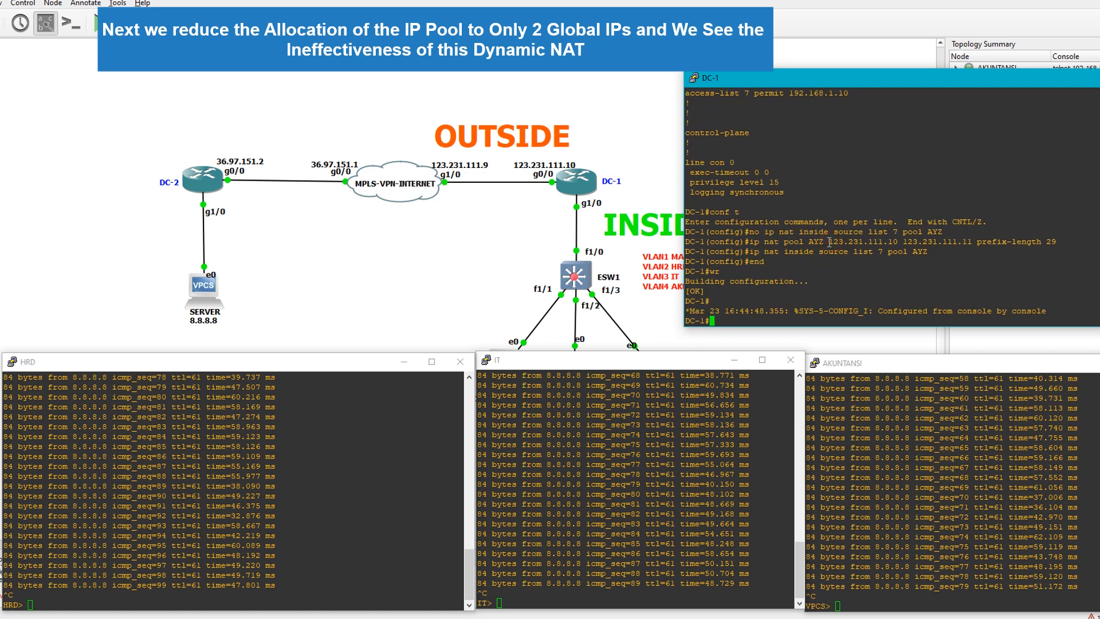
drag(829, 242, 971, 242)
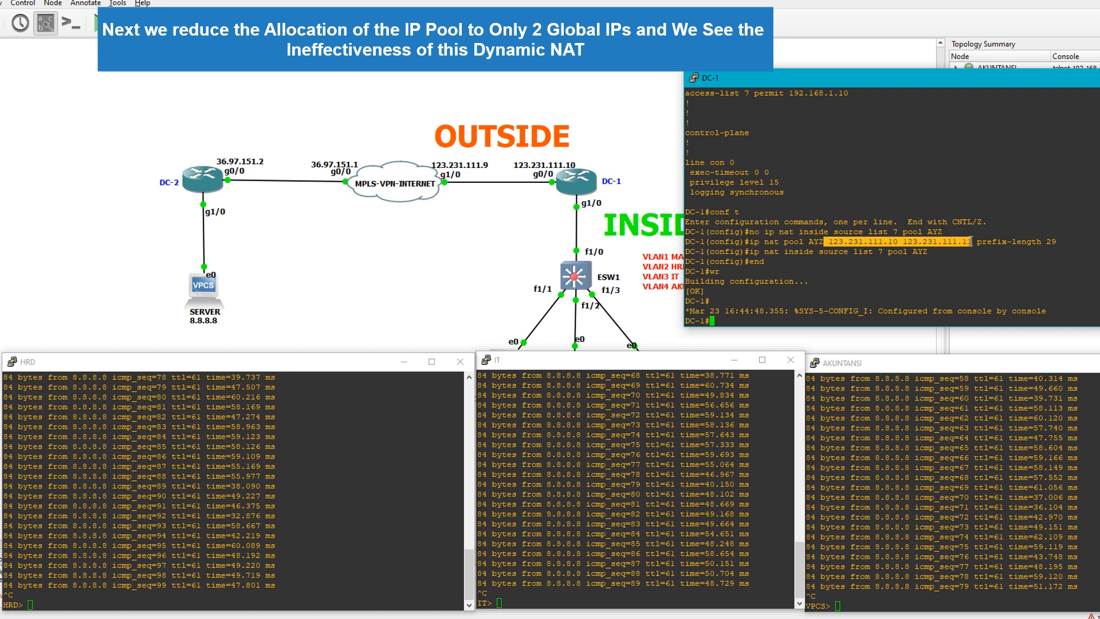
click(977, 242)
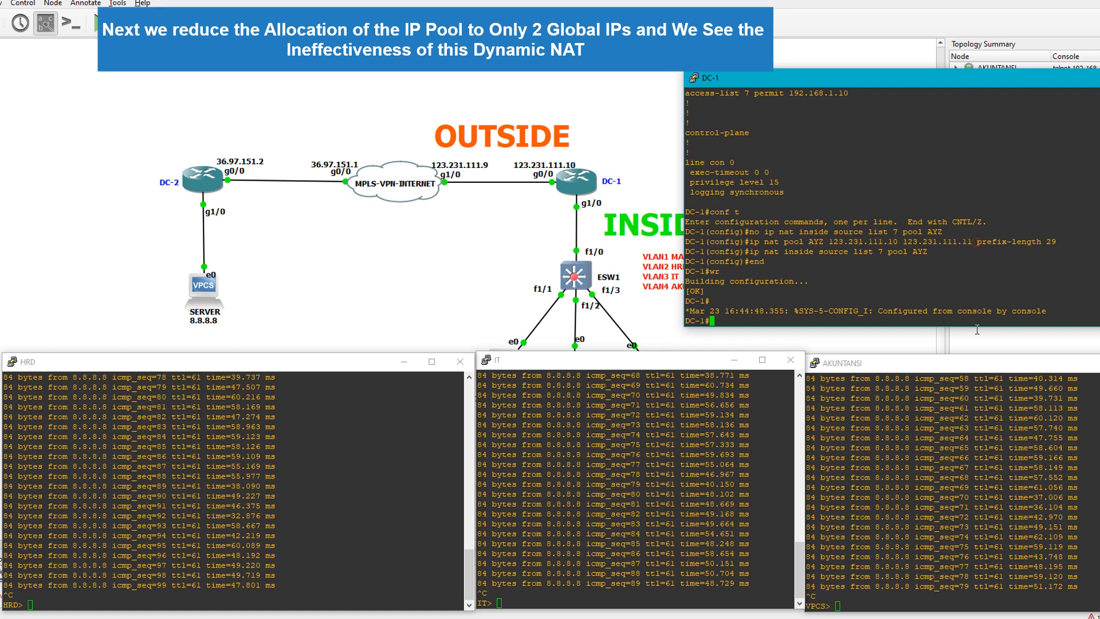
click(289, 407)
click(633, 418)
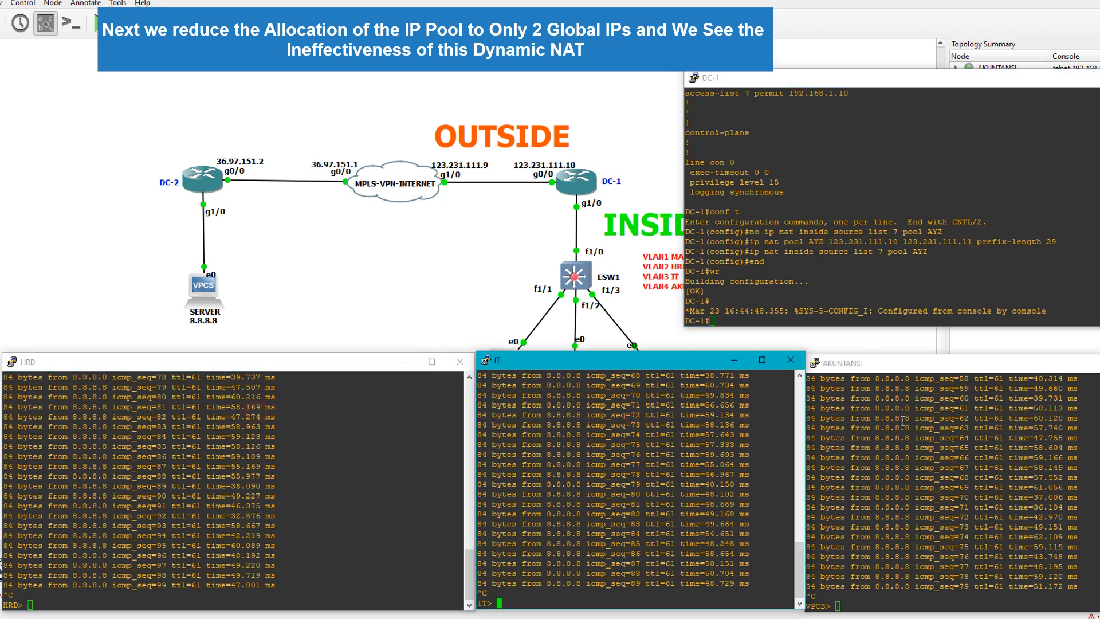
click(904, 421)
click(534, 485)
Start continuous pings with "ping 8.8.8.8 -t" in the HRD, IT and AKUNTANSI consoles, in that order
click(309, 400)
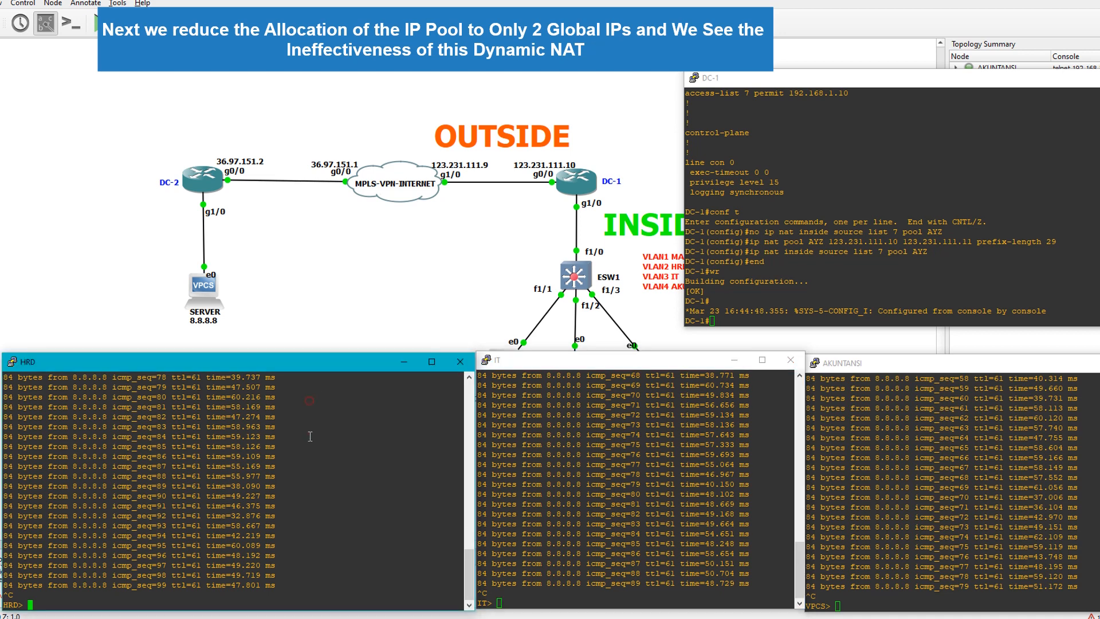
key(Up)
key(Return)
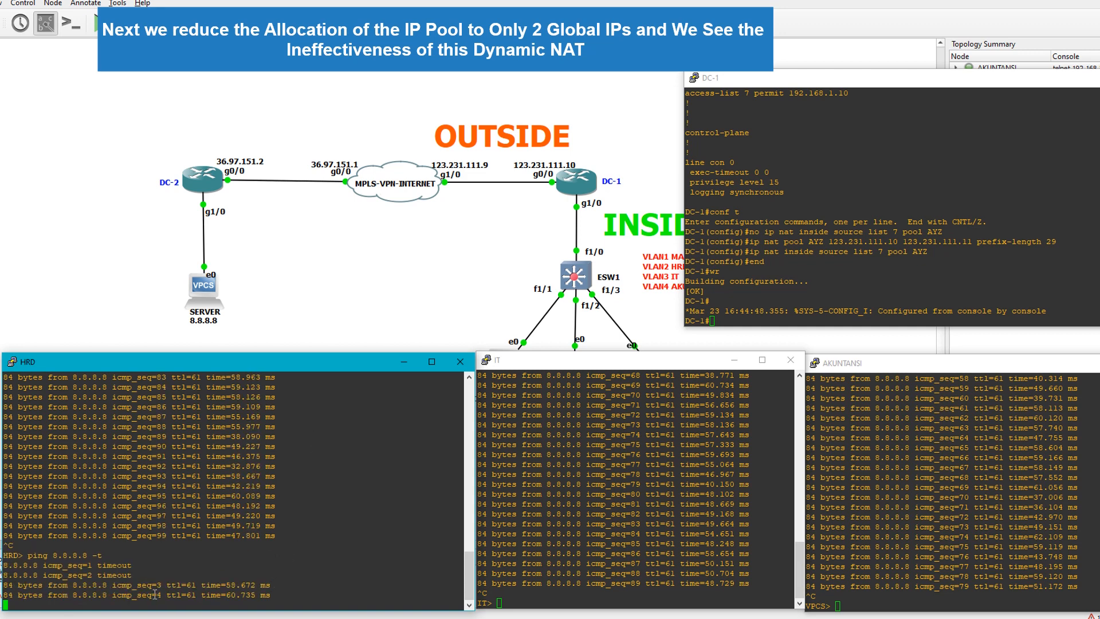
click(590, 560)
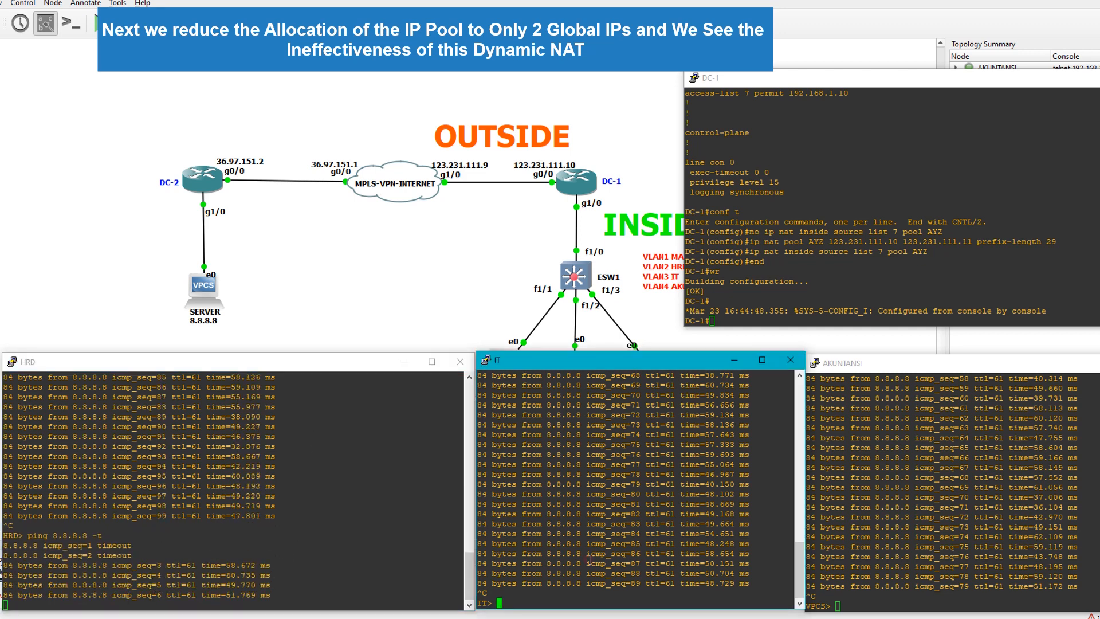
key(Up)
key(Return)
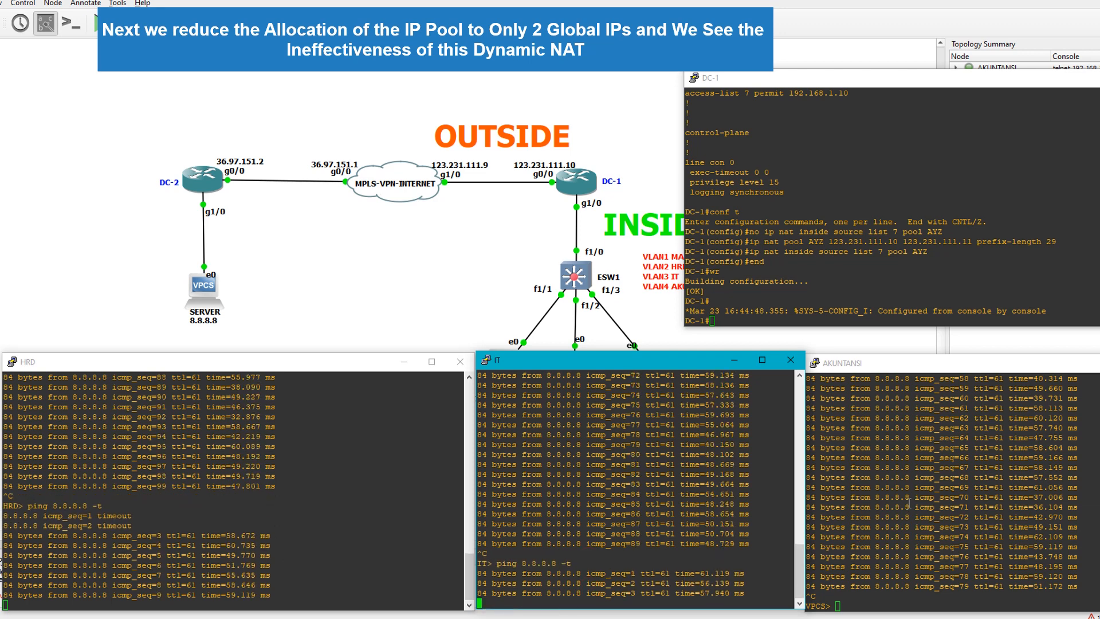
click(868, 379)
drag(869, 367, 820, 317)
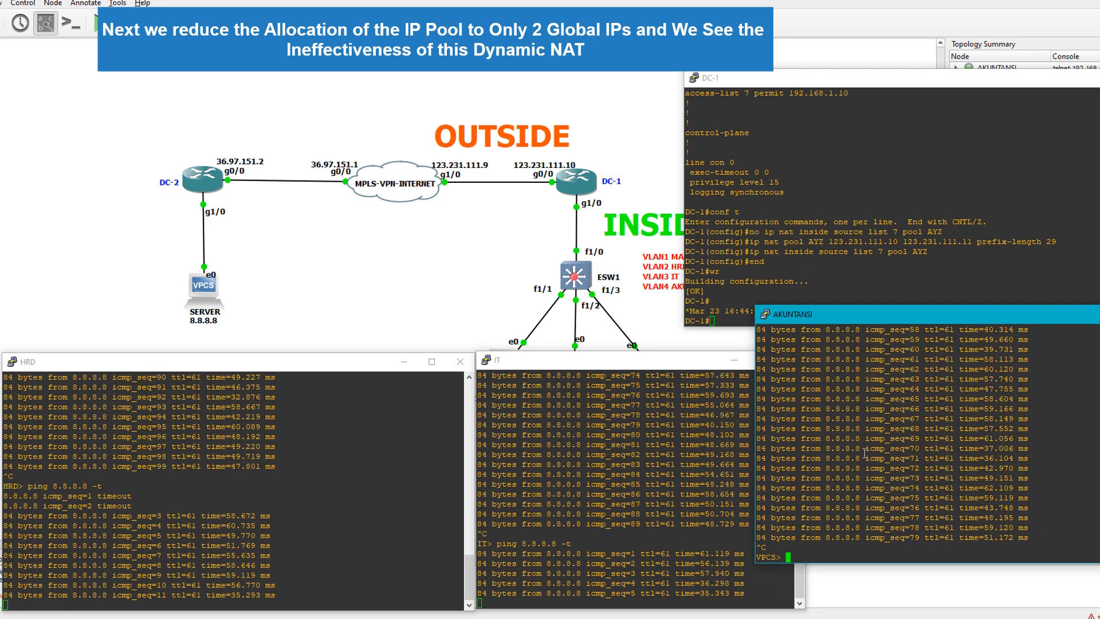
key(Up)
key(Return)
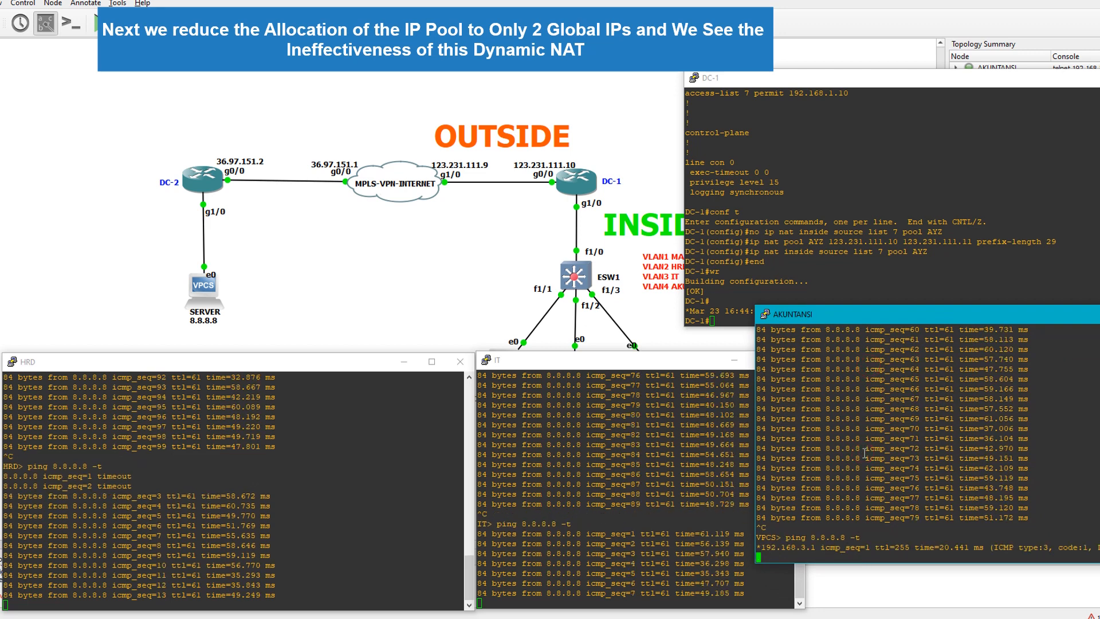
Rearrange the AKUNTANSI, IT and DC-1 console windows so the output of all consoles can be read together
drag(953, 314, 811, 364)
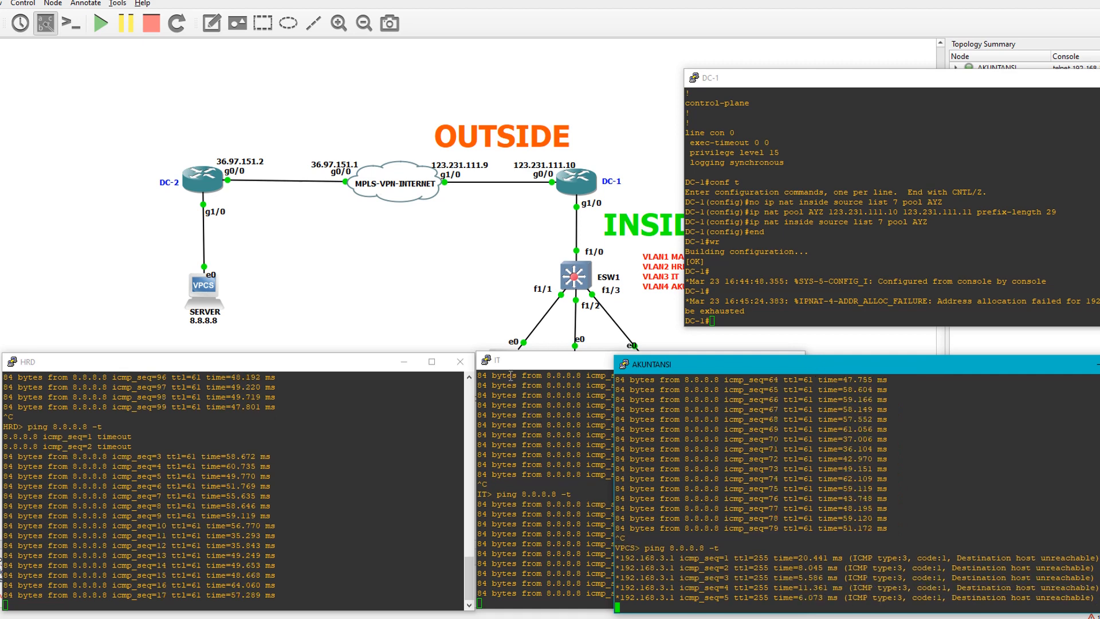
drag(527, 364, 356, 364)
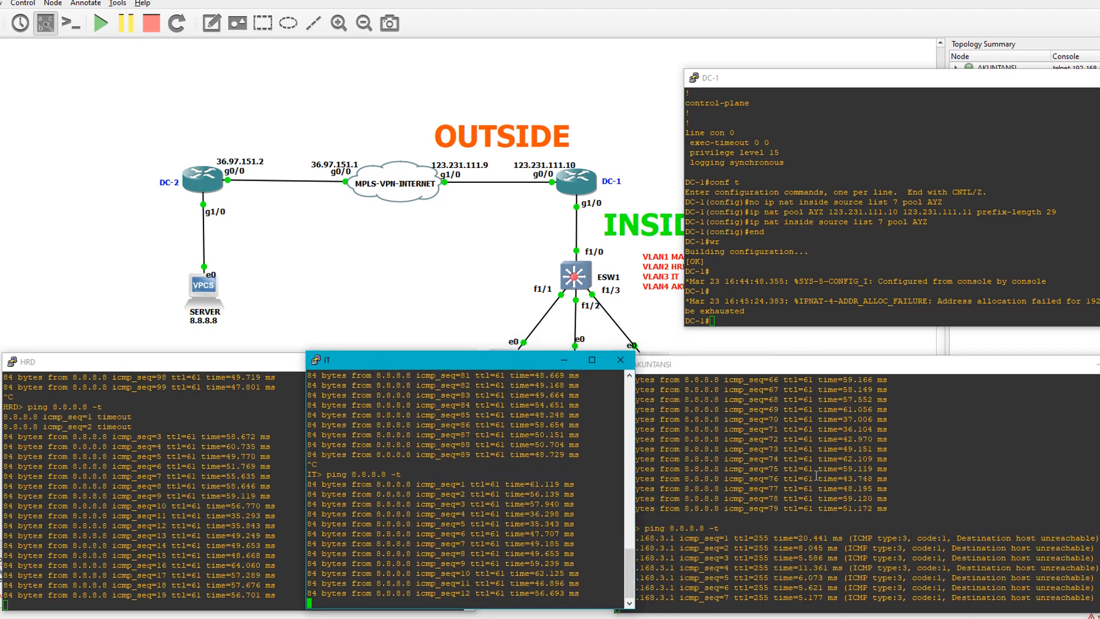
click(993, 535)
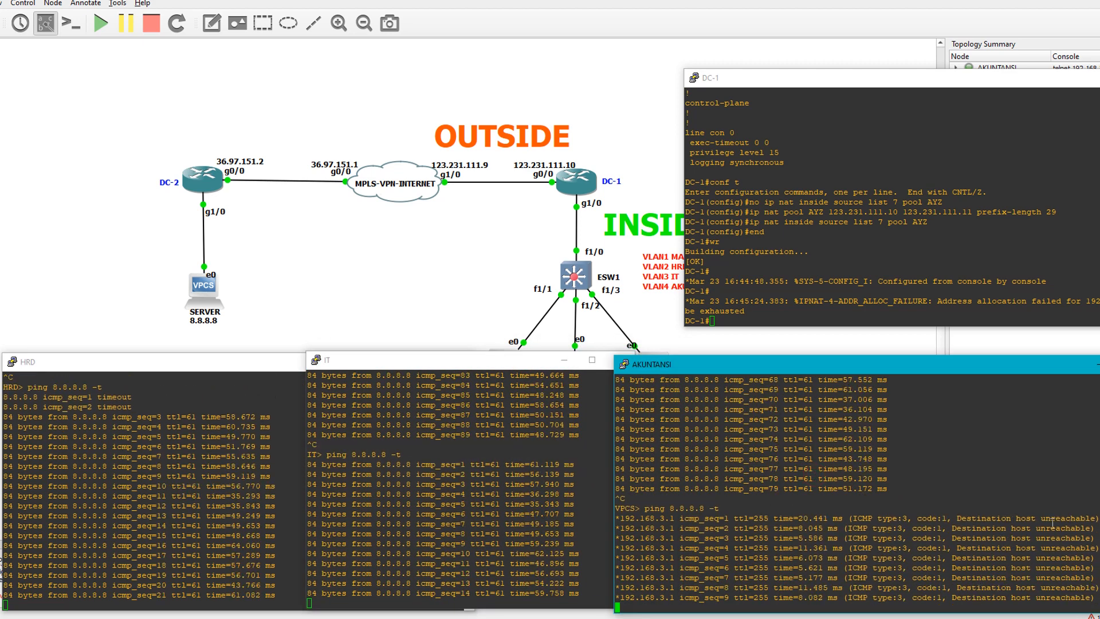
drag(981, 81, 852, 94)
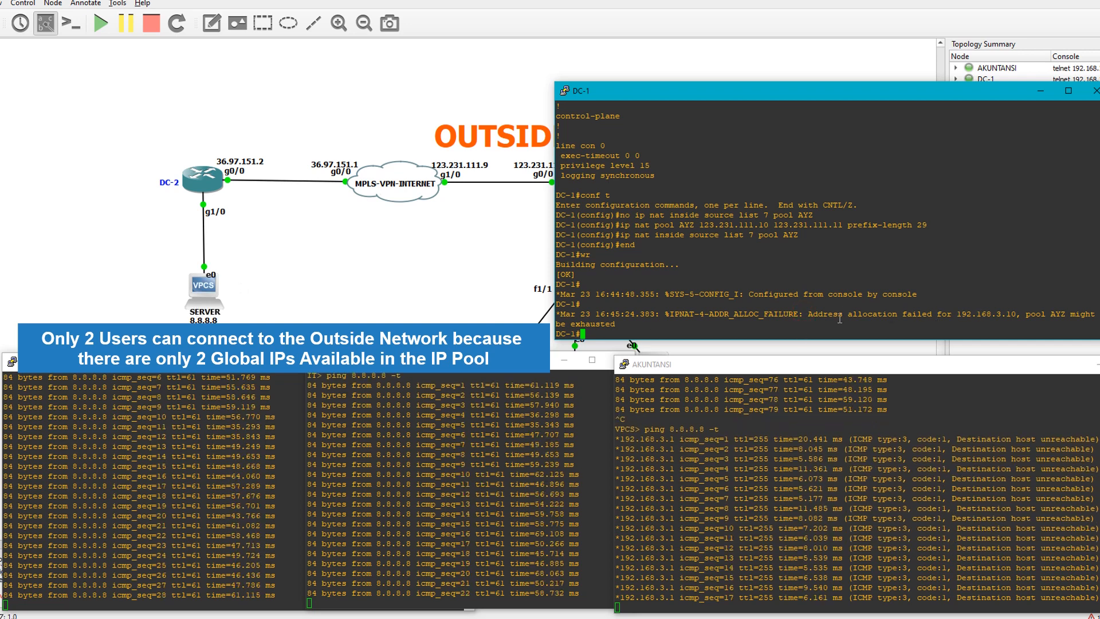
Examine the latest NAT log message about pool AYZ in the DC-1 console
drag(825, 314, 1085, 310)
triple_click(615, 321)
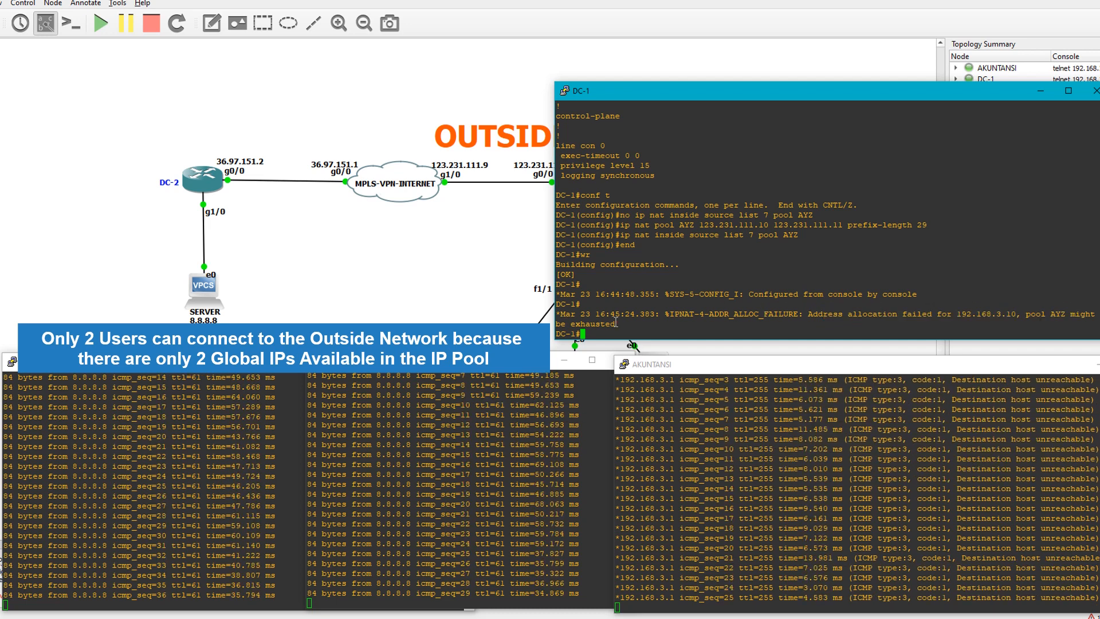
drag(589, 309, 581, 310)
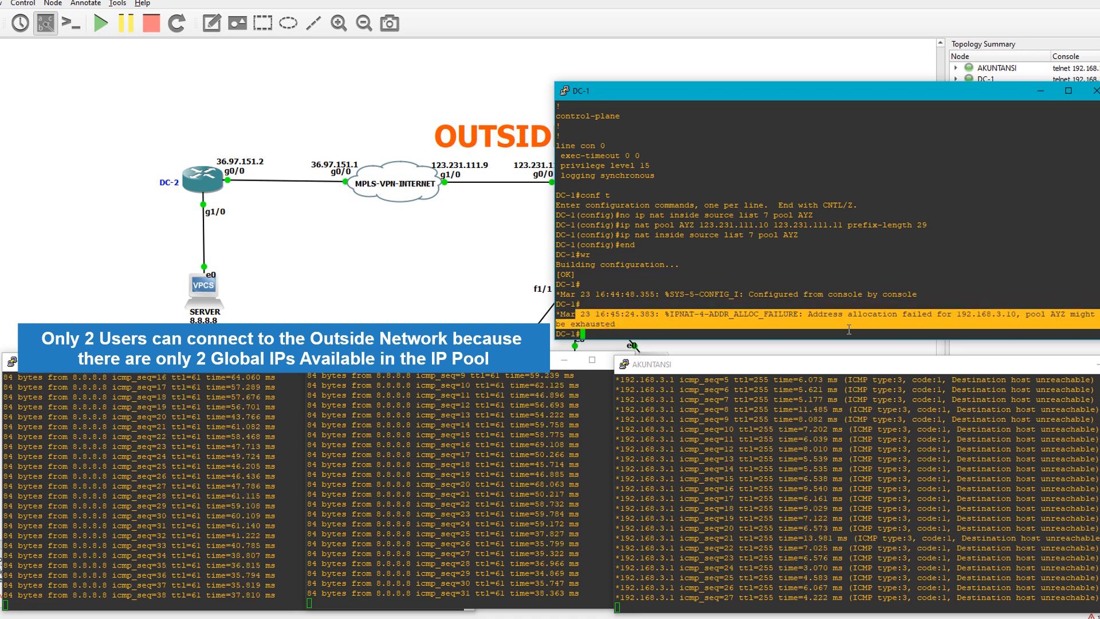
click(786, 315)
double_click(730, 314)
click(839, 308)
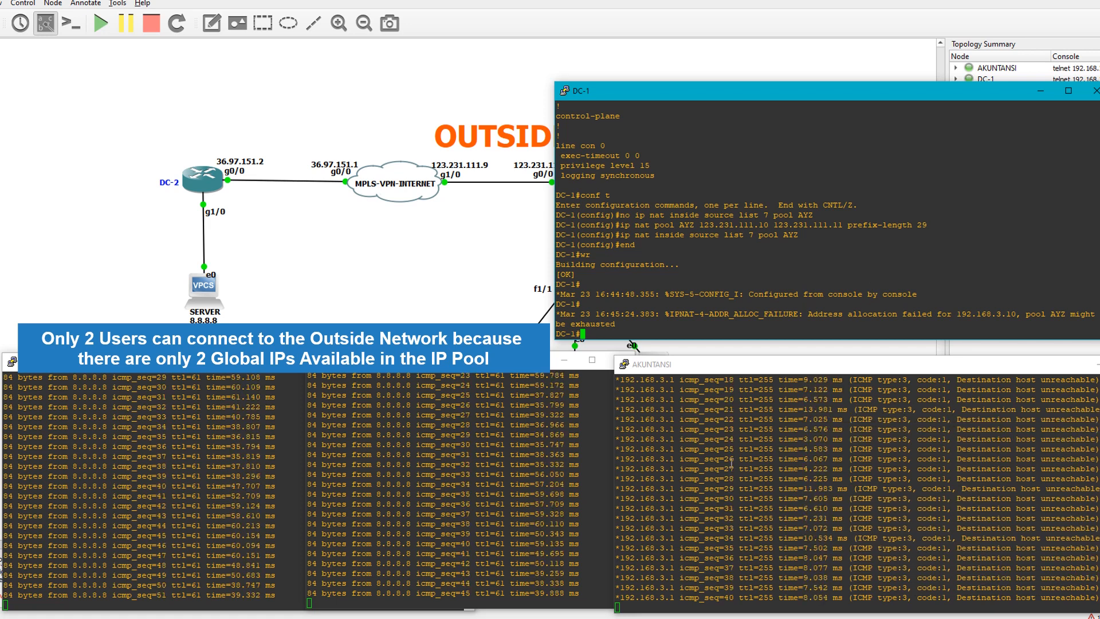
Compare the ping output of the HRD, IT and AKUNTANSI consoles with the address range of pool AYZ on DC-1
click(689, 478)
click(512, 486)
click(768, 452)
click(514, 485)
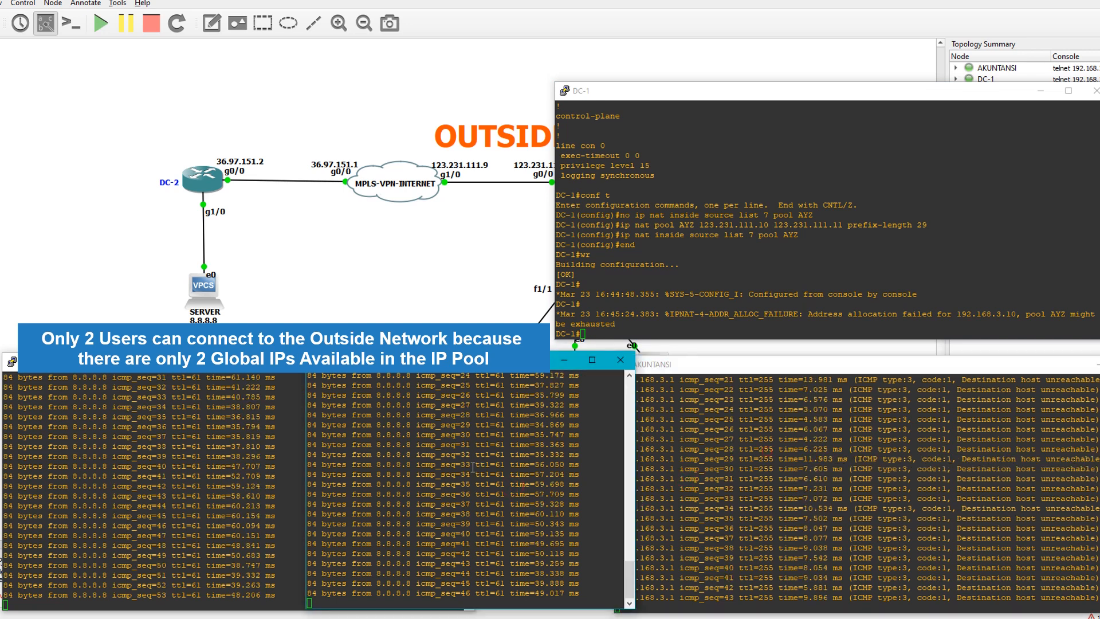
click(717, 470)
click(561, 473)
click(725, 468)
click(507, 456)
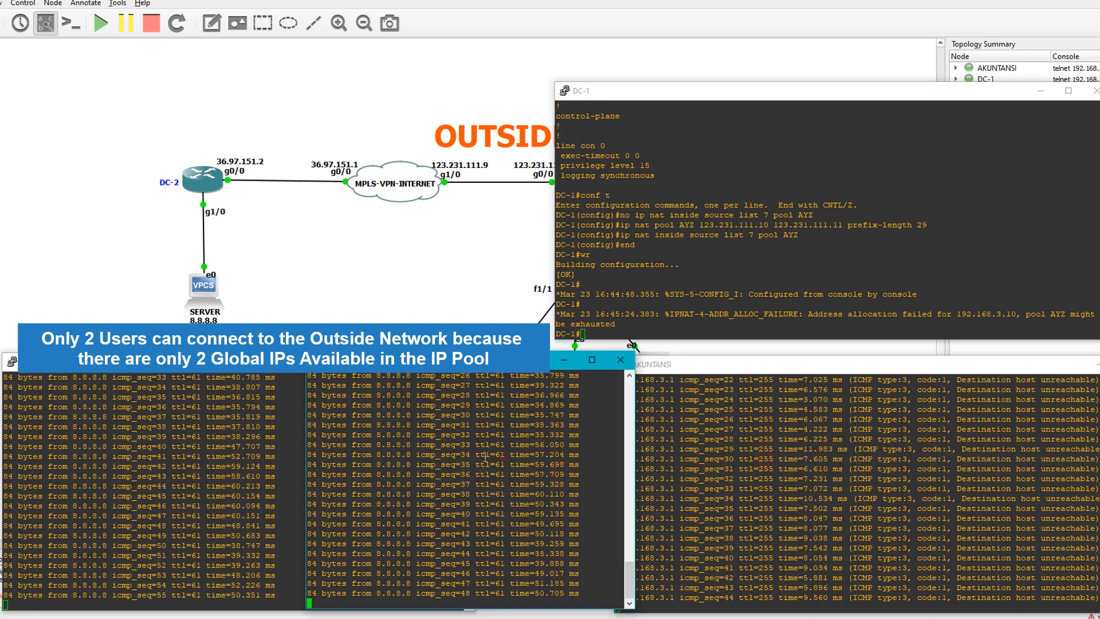
click(284, 451)
click(465, 465)
click(538, 454)
click(717, 461)
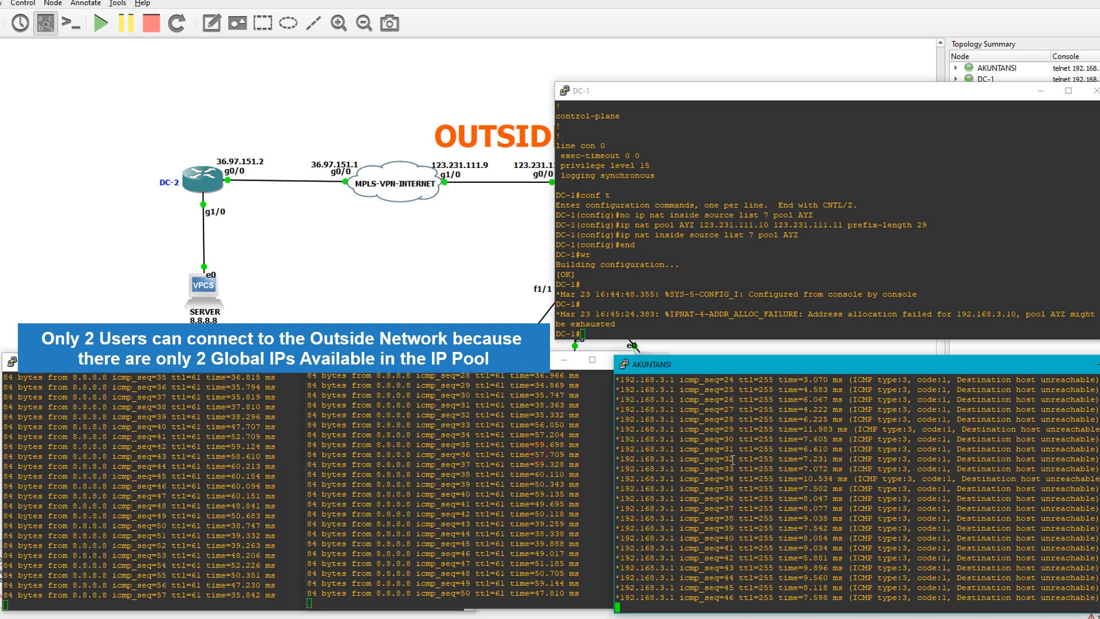
click(586, 477)
click(715, 471)
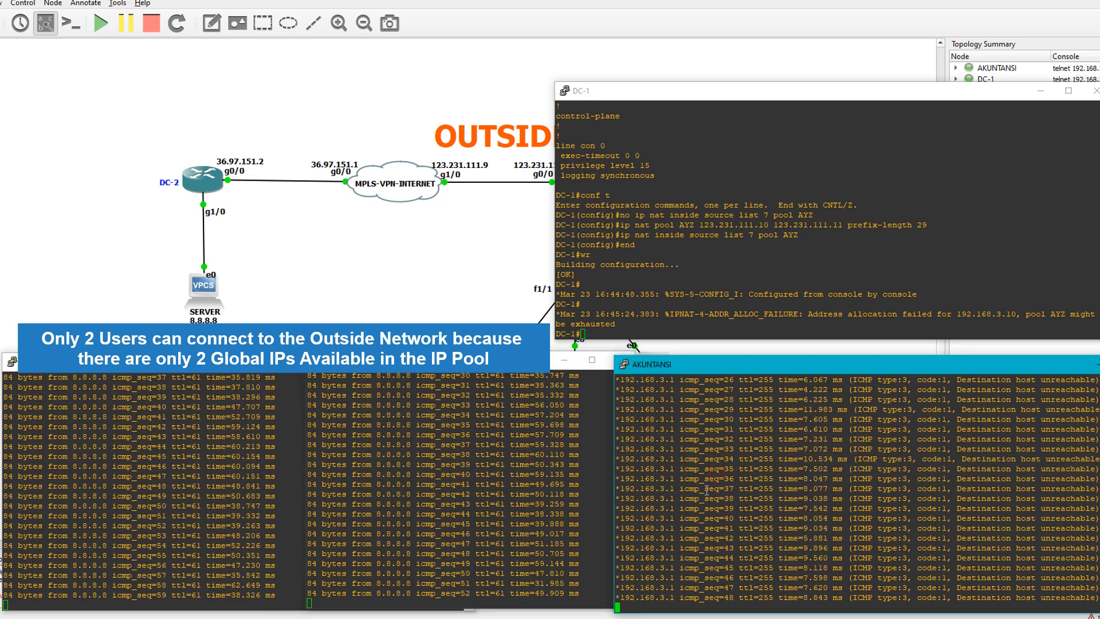
click(467, 459)
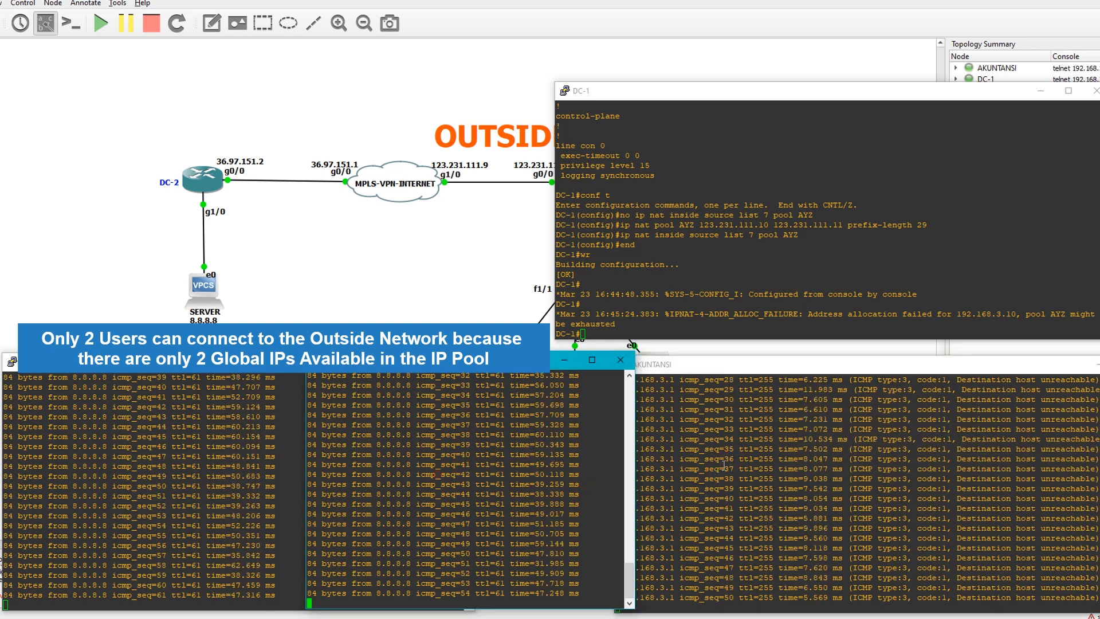
click(725, 465)
click(557, 469)
click(726, 451)
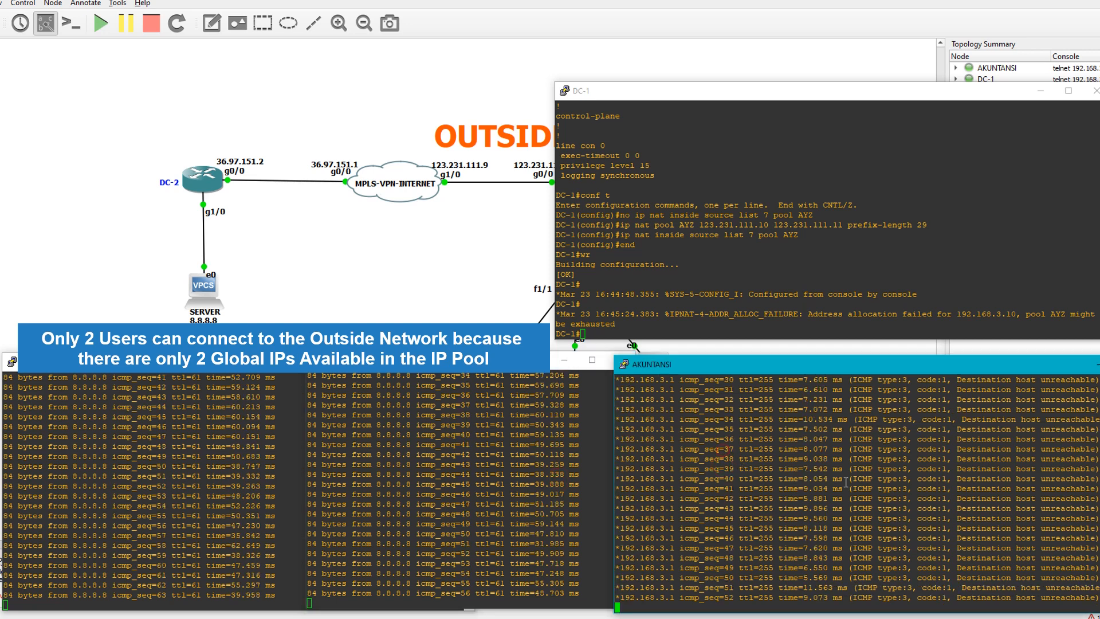
click(533, 466)
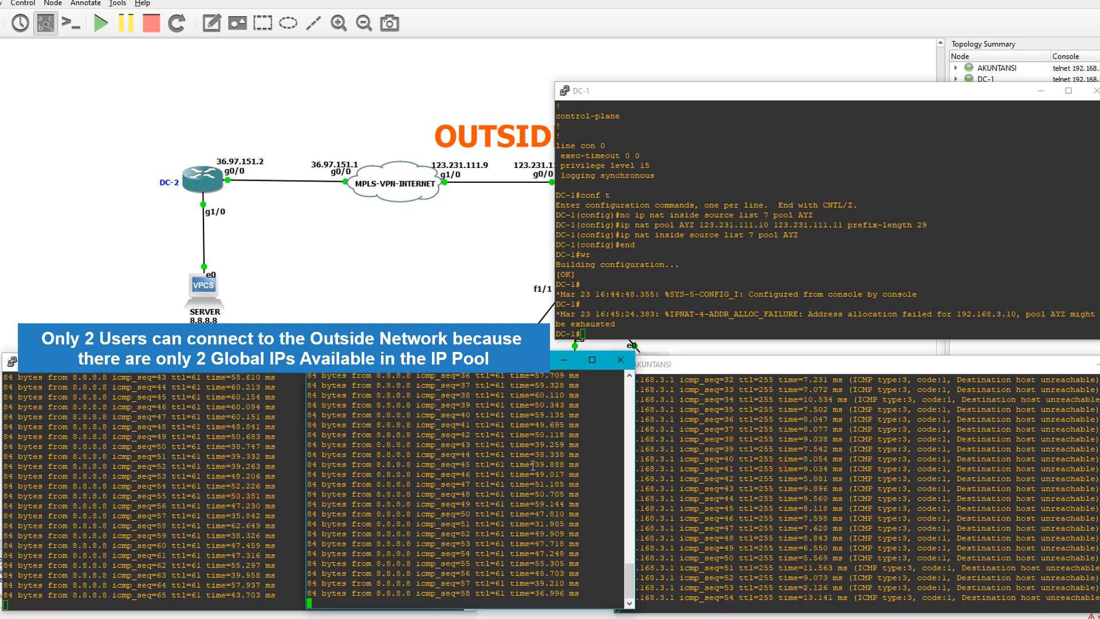
drag(700, 224, 842, 226)
click(211, 532)
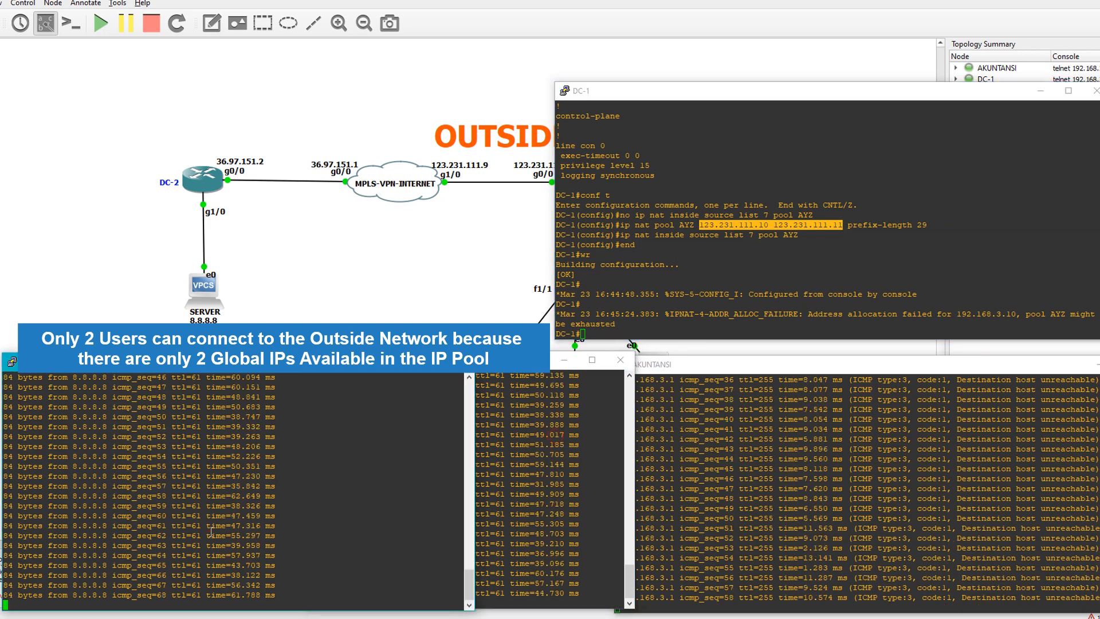
Stop the continuous pings in the AKUNTANSI, IT and HRD consoles, in that order
click(505, 516)
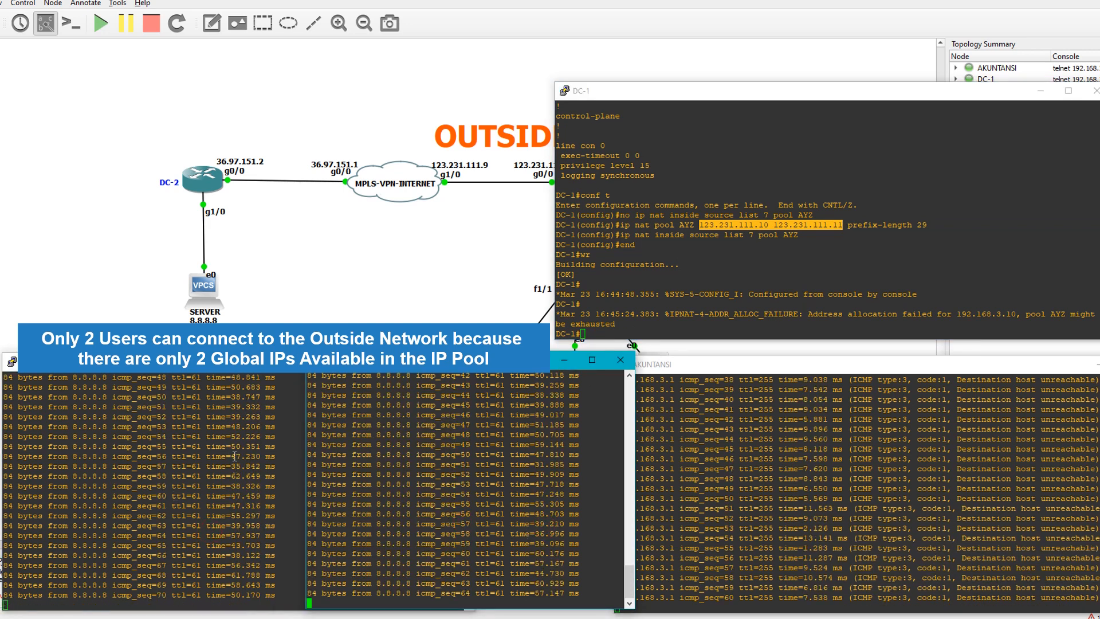
click(909, 438)
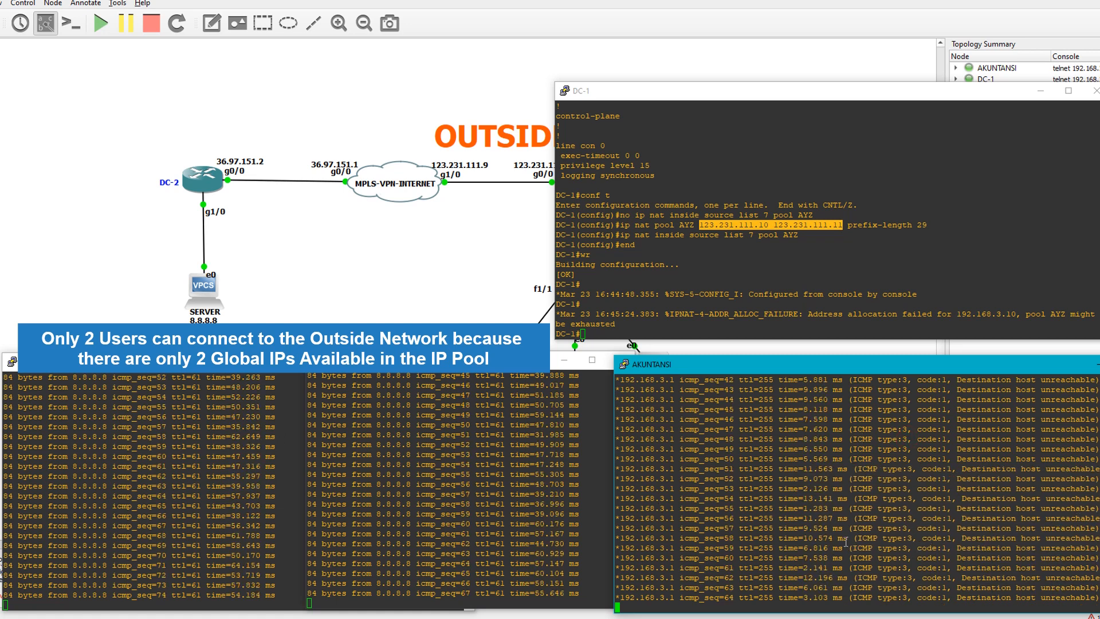
key(ctrl+c)
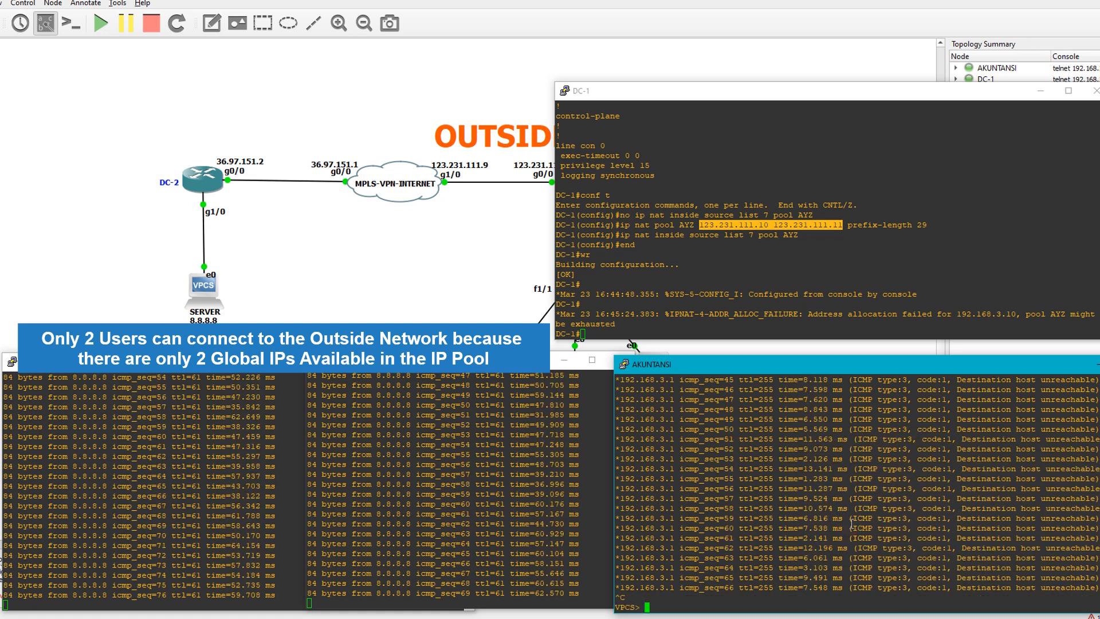
click(739, 266)
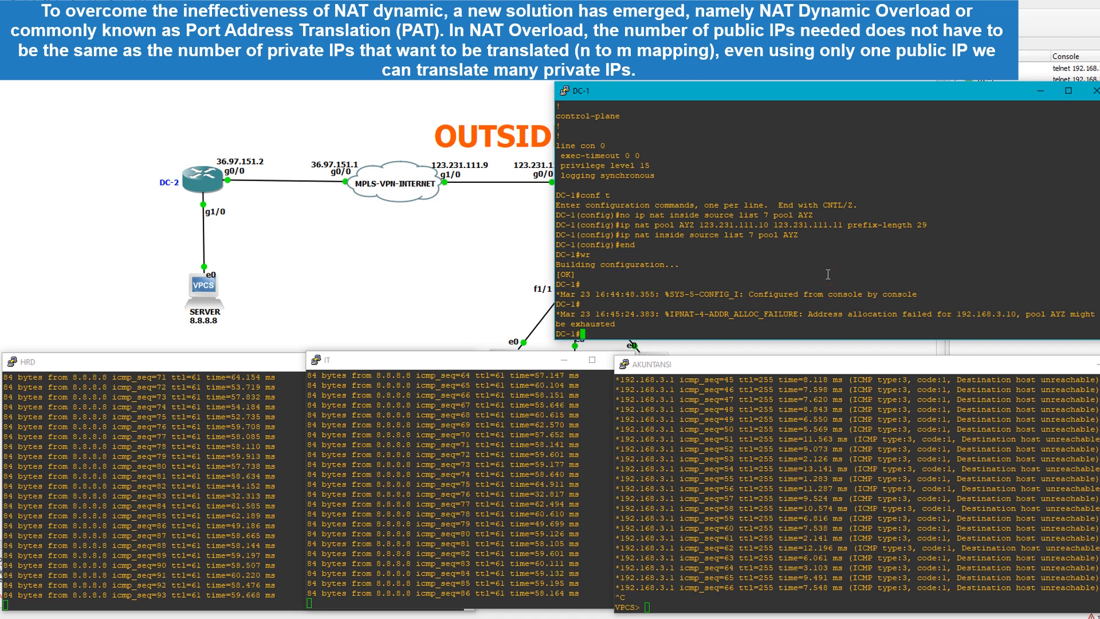
click(497, 440)
key(ctrl+c)
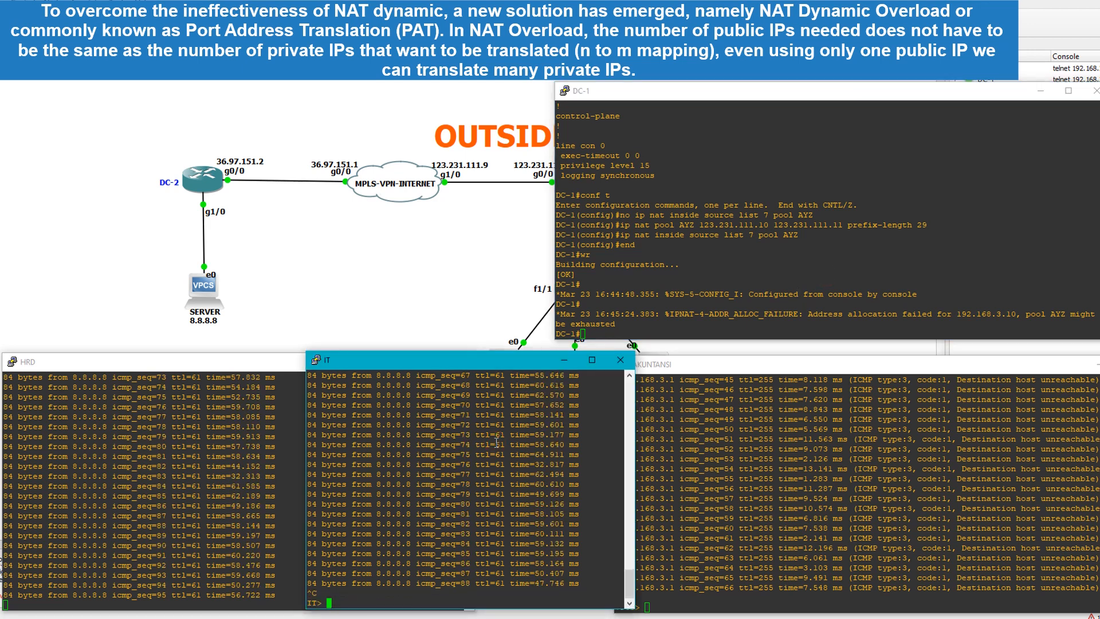
click(327, 392)
key(ctrl+c)
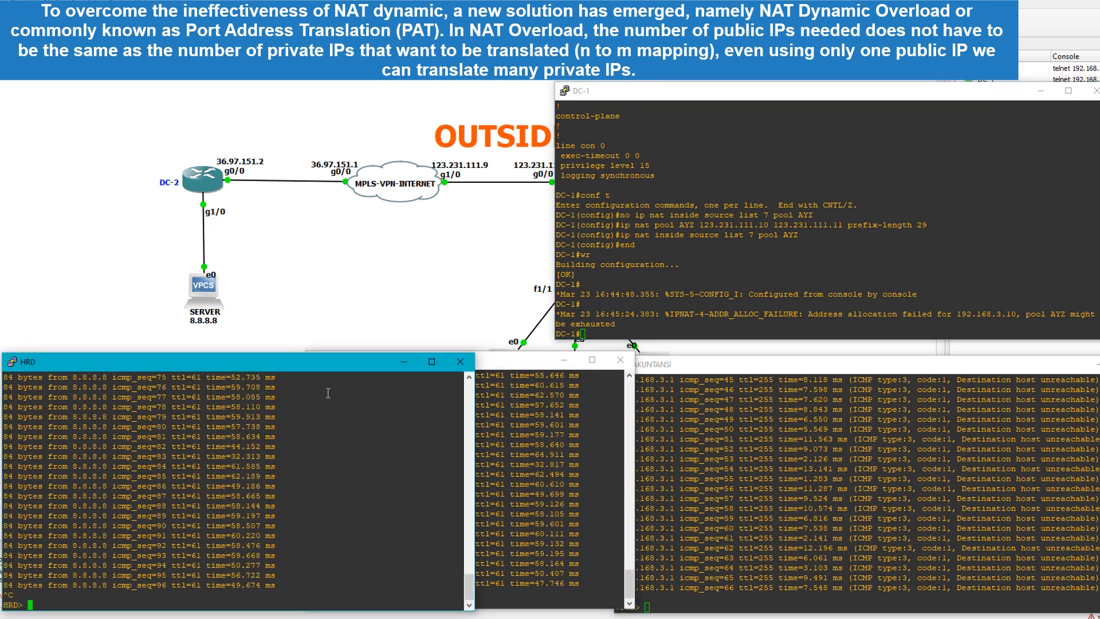
Clear all dynamic NAT entries on DC-1 by running "clear ip nat translation *" twice
click(773, 235)
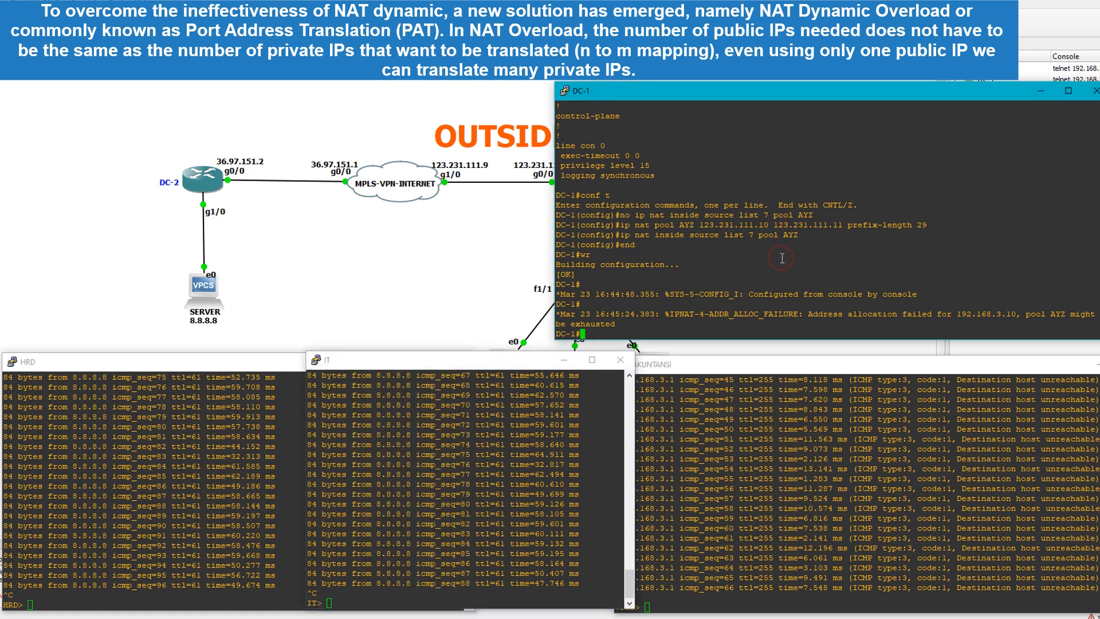
text(clear ip nat translation *)
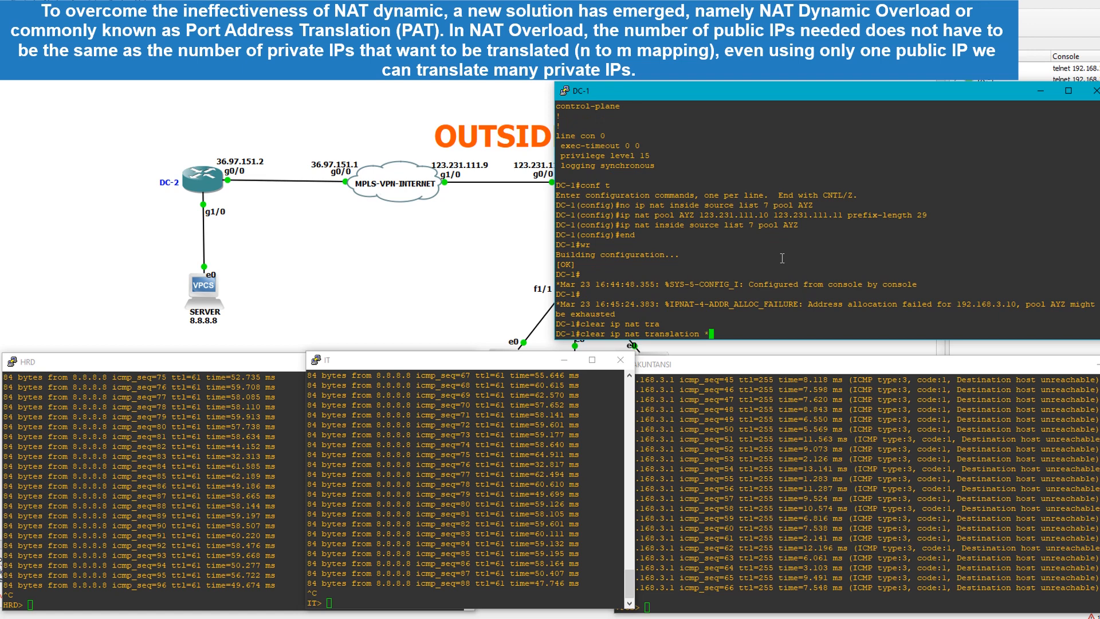
key(Return)
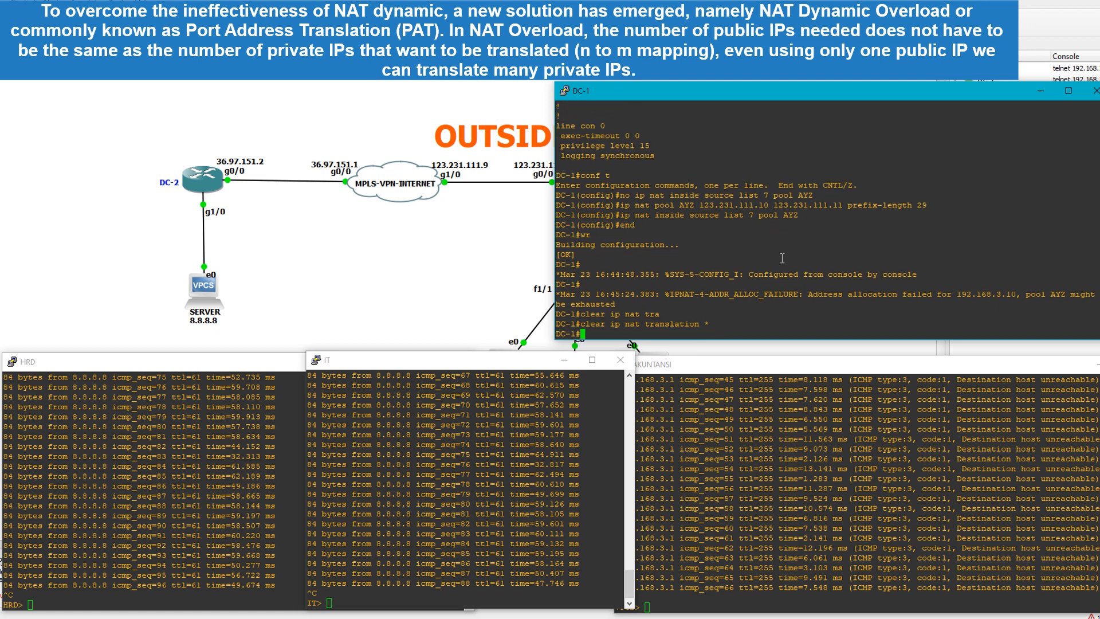
key(Up)
key(Return)
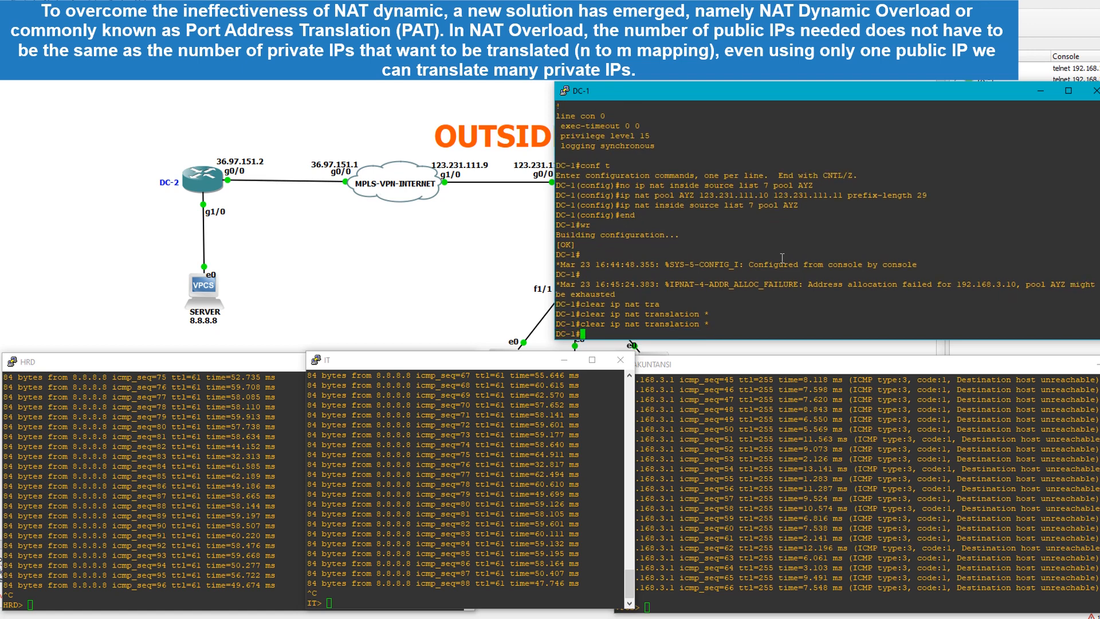
Enter global configuration mode on DC-1 and remove the NAT rule with "no ip nat inside source list 7 pool AYZ"
text(conf t)
key(Return)
text(no)
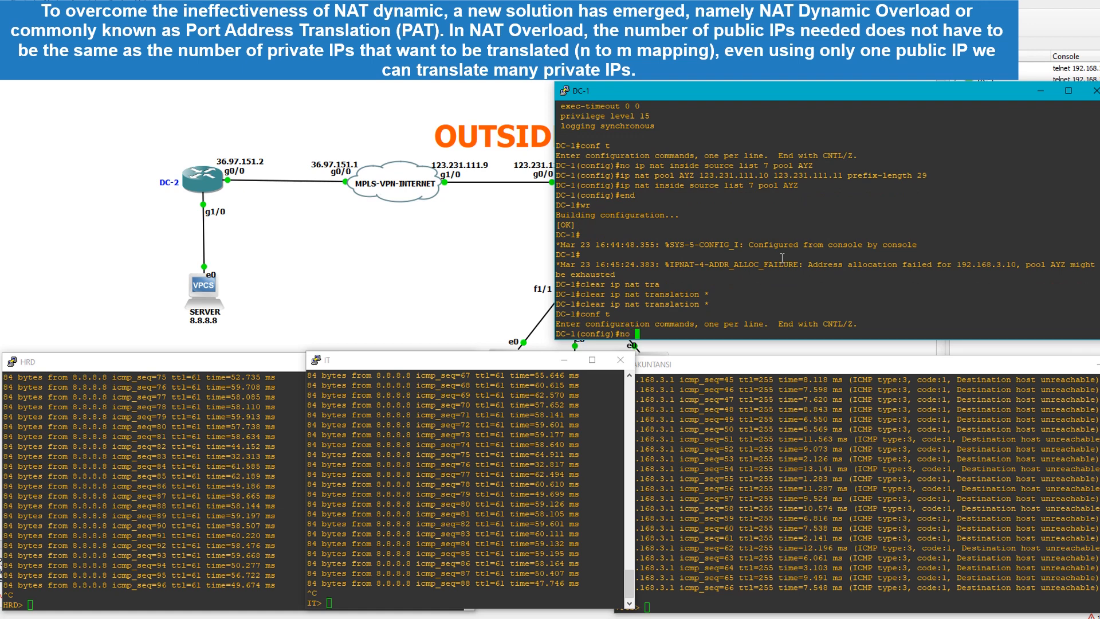
drag(799, 188, 625, 188)
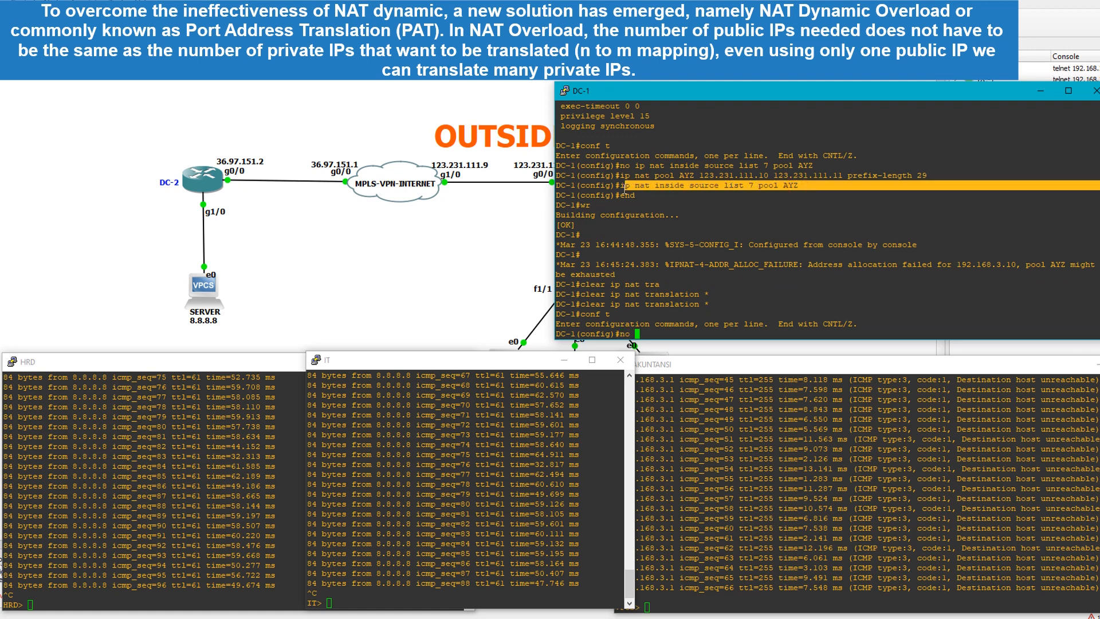
right_click(622, 191)
click(698, 215)
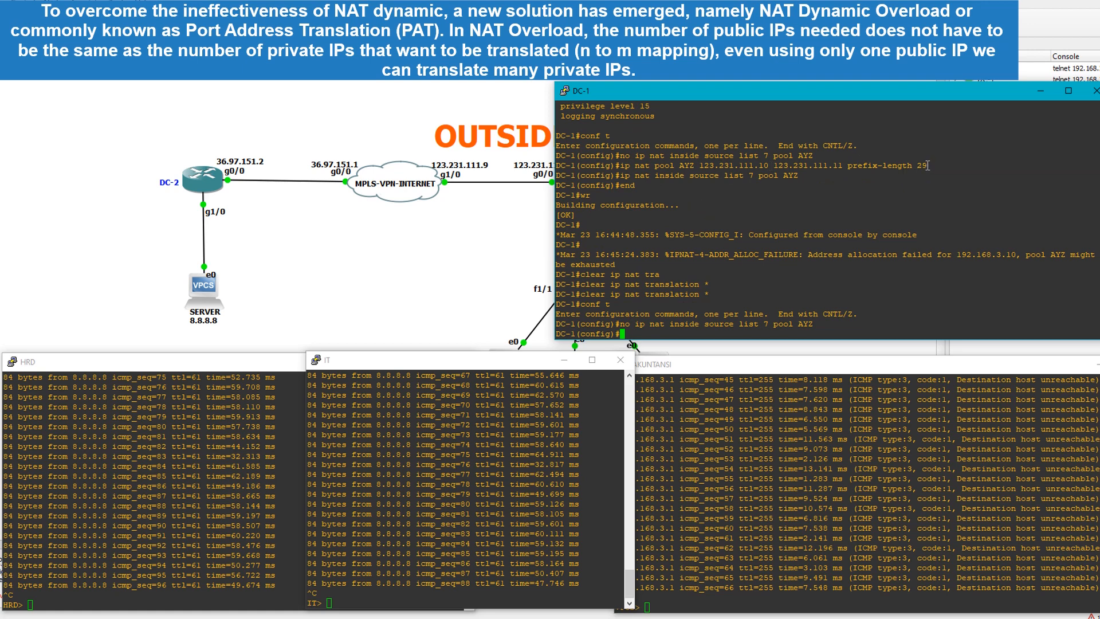
Redefine the NAT pool on DC-1 with "ip nat pool AYZ 123.231.111.10 123.231.111.11 prefix-length 30"
drag(926, 165, 619, 166)
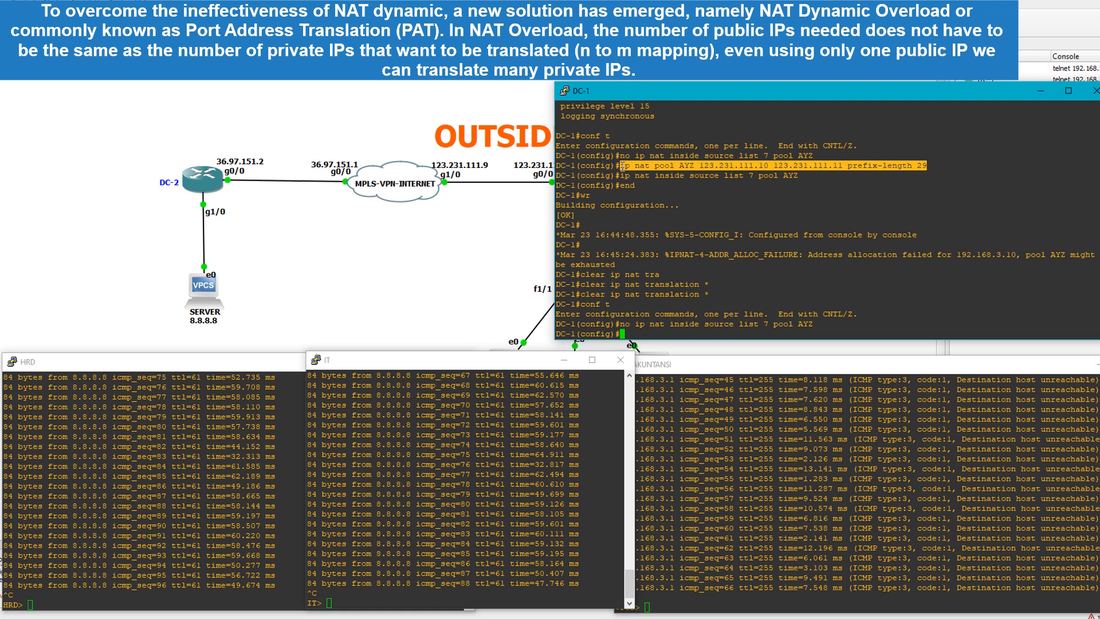
right_click(649, 166)
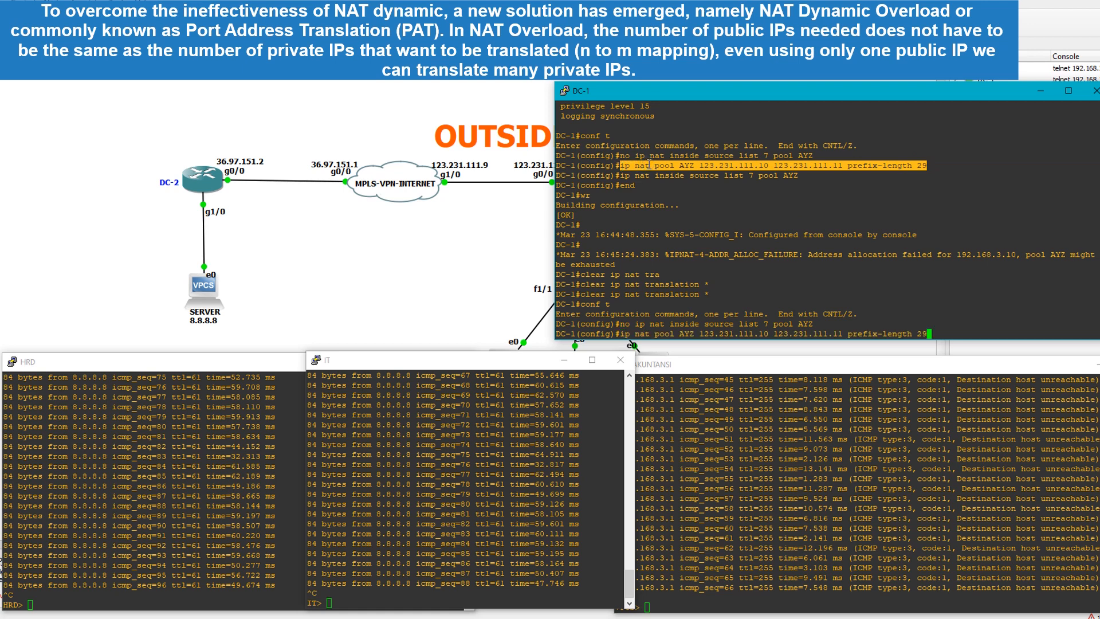
key(Left)
key(Left)
key(Left)
key(Left)
key(Left)
key(Left)
key(Left)
key(Left)
key(Left)
key(Left)
key(Left)
key(Left)
key(Left)
key(Left)
key(Left)
key(Left)
key(Left)
key(Left)
key(Left)
key(Left)
key(Right)
key(Right)
key(Right)
key(Right)
key(Right)
key(Right)
key(Right)
key(Right)
key(Right)
key(Right)
key(Right)
key(Right)
key(Right)
key(Right)
text(30)
key(Return)
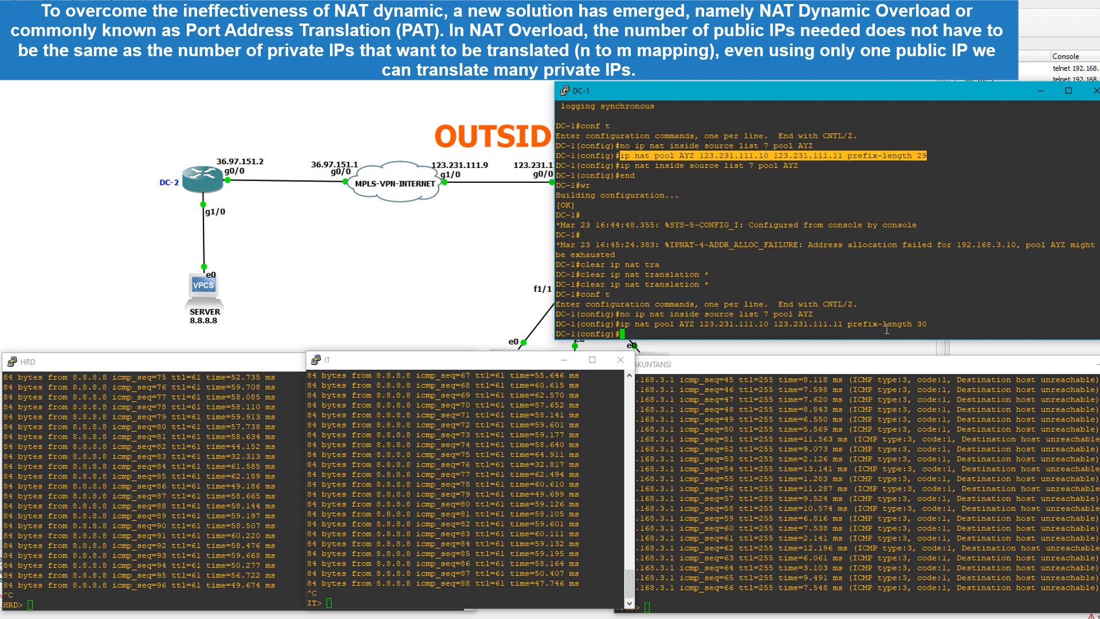
Review the address range and prefix length in the newly entered pool AYZ command on DC-1
click(865, 326)
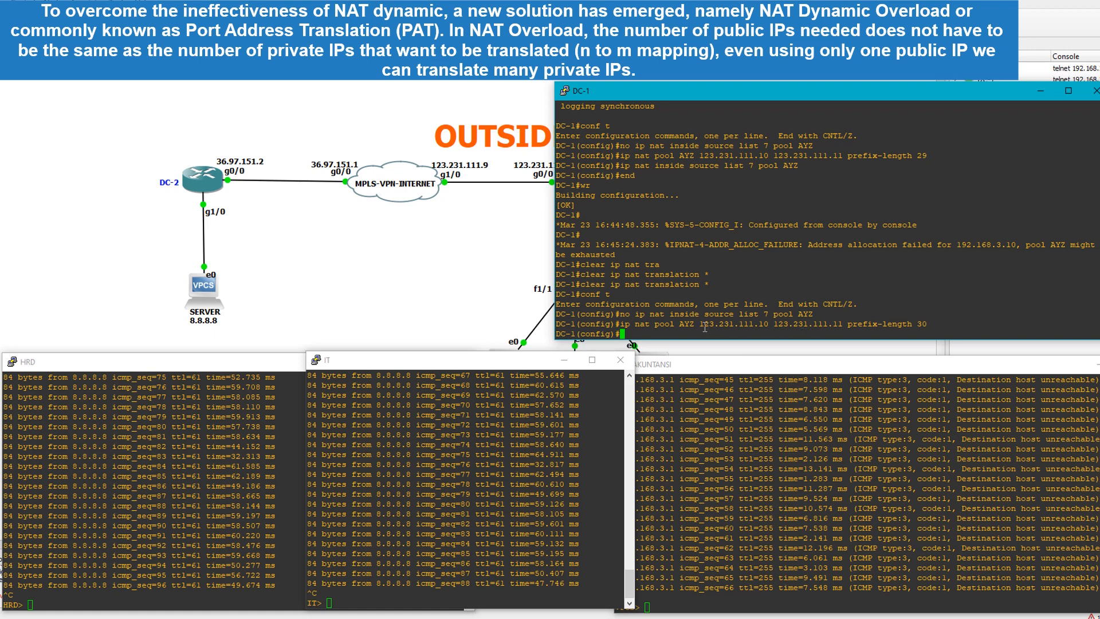
drag(703, 327, 845, 323)
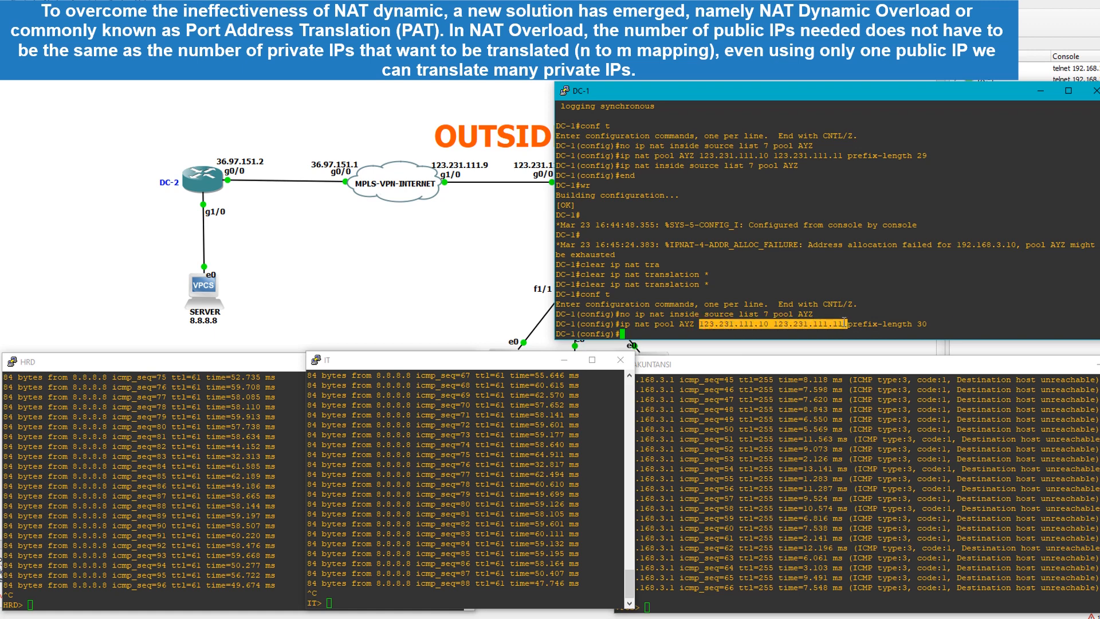
click(933, 322)
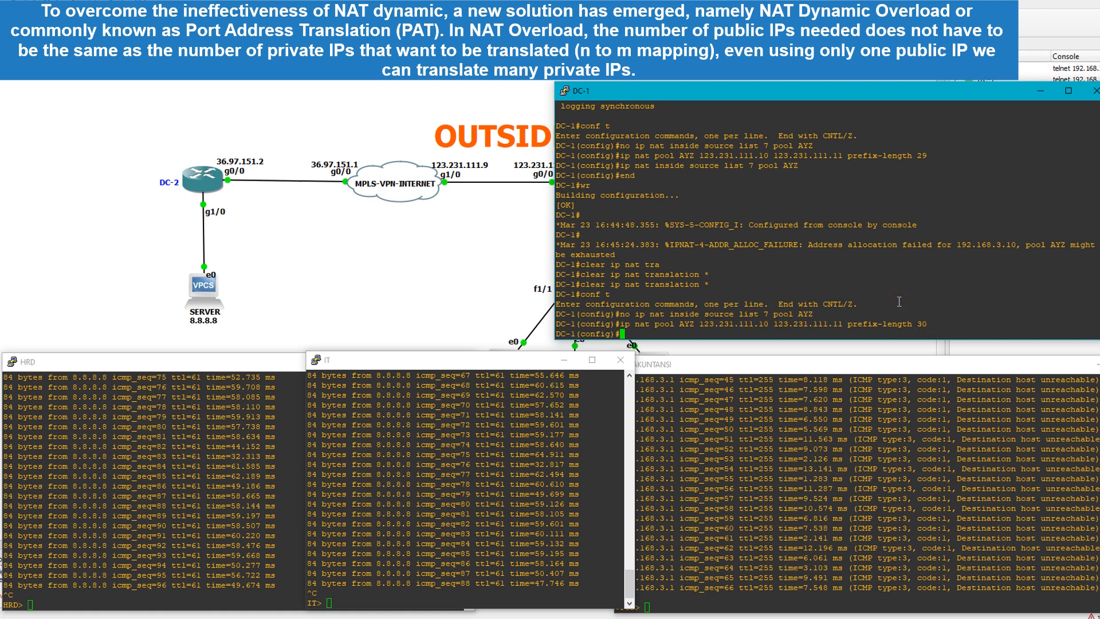
scroll(900, 303, up, 4)
scroll(745, 301, down, 4)
drag(662, 322, 842, 323)
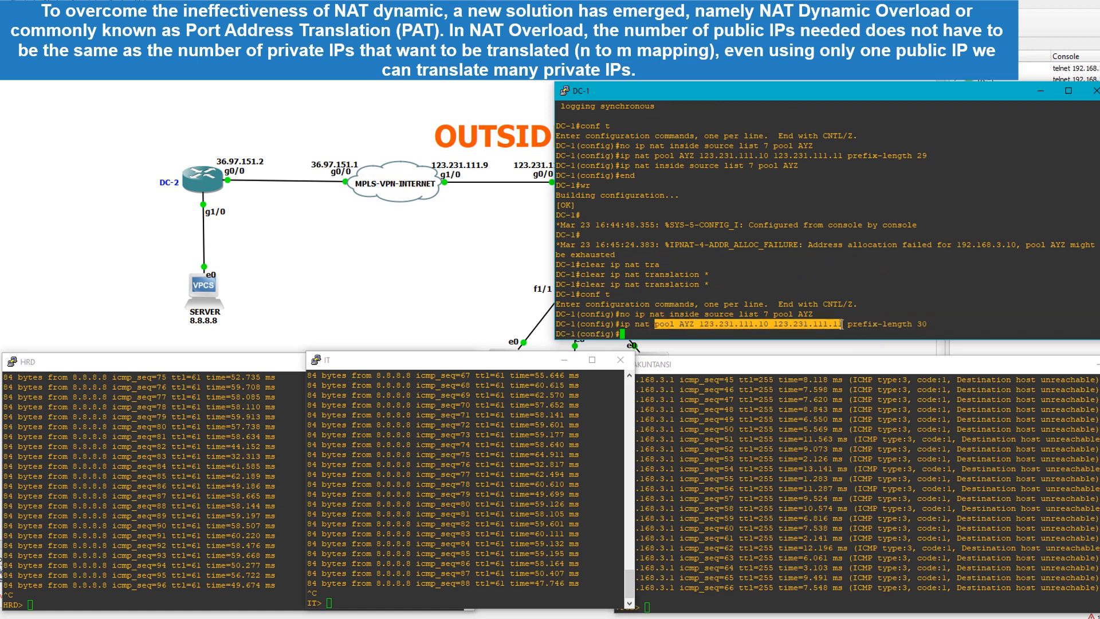
click(852, 313)
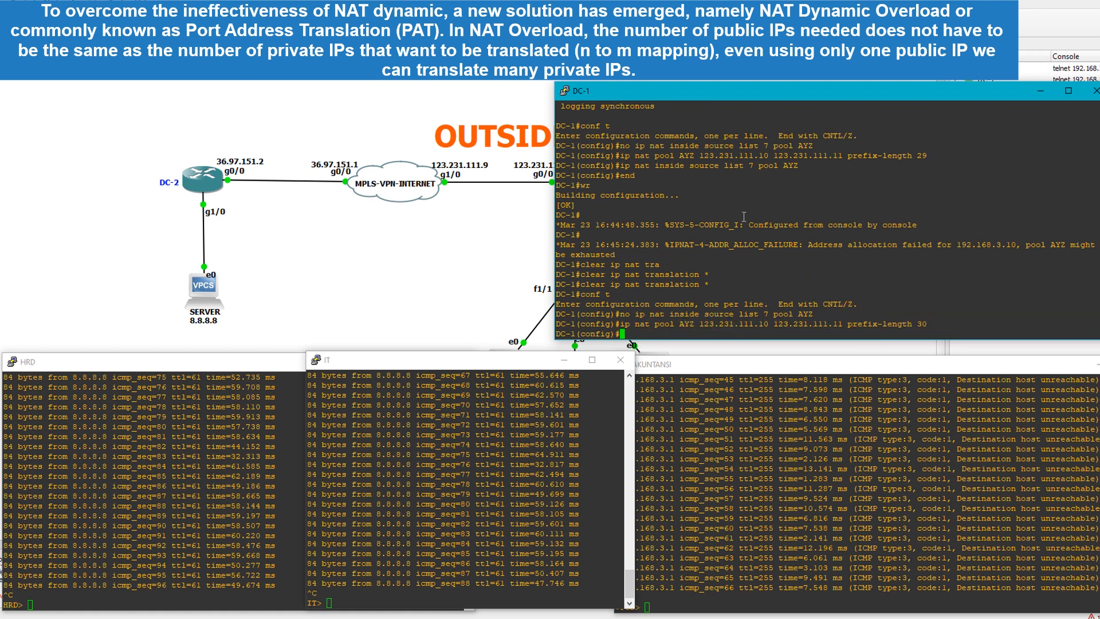
Enable PAT on DC-1 with "ip nat inside source list 7 pool AYZ overload" and leave configuration mode
drag(624, 166, 794, 166)
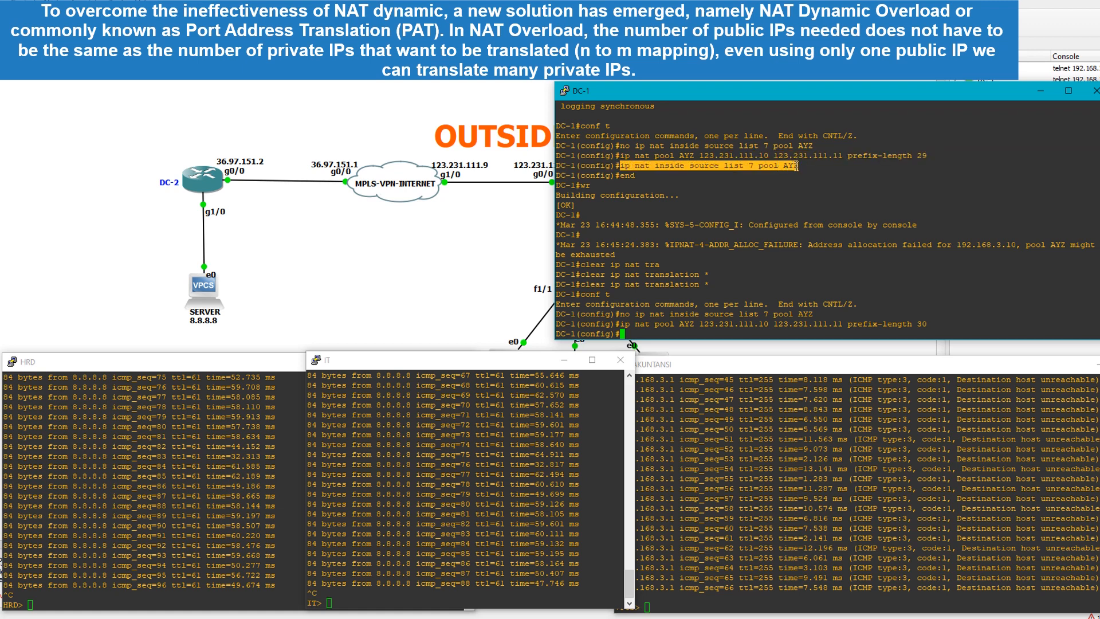
right_click(767, 166)
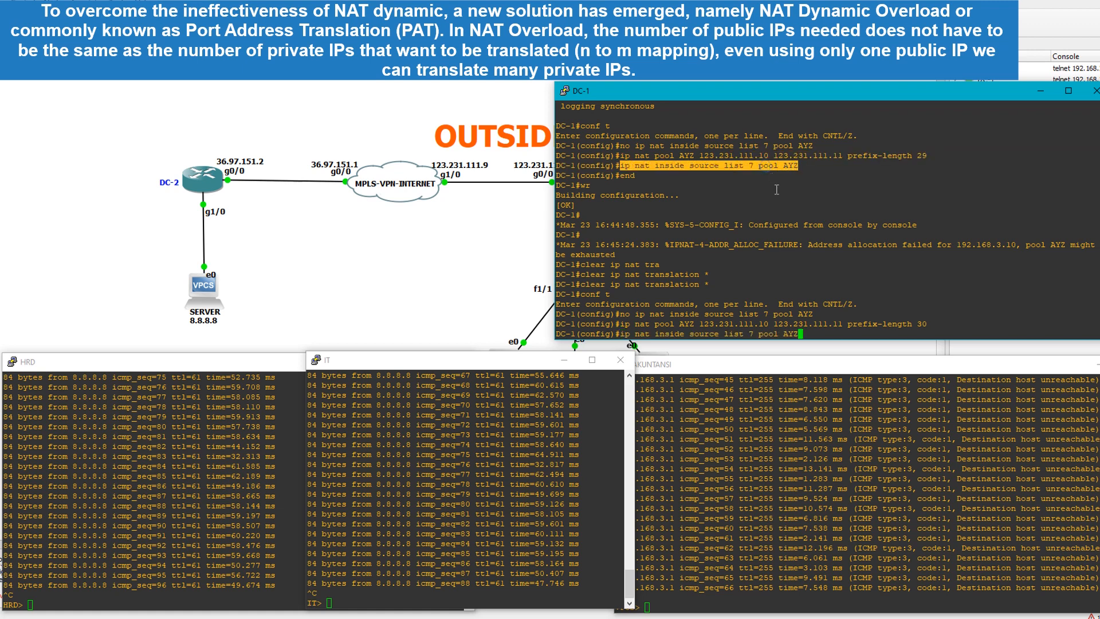
text(over)
key(Tab)
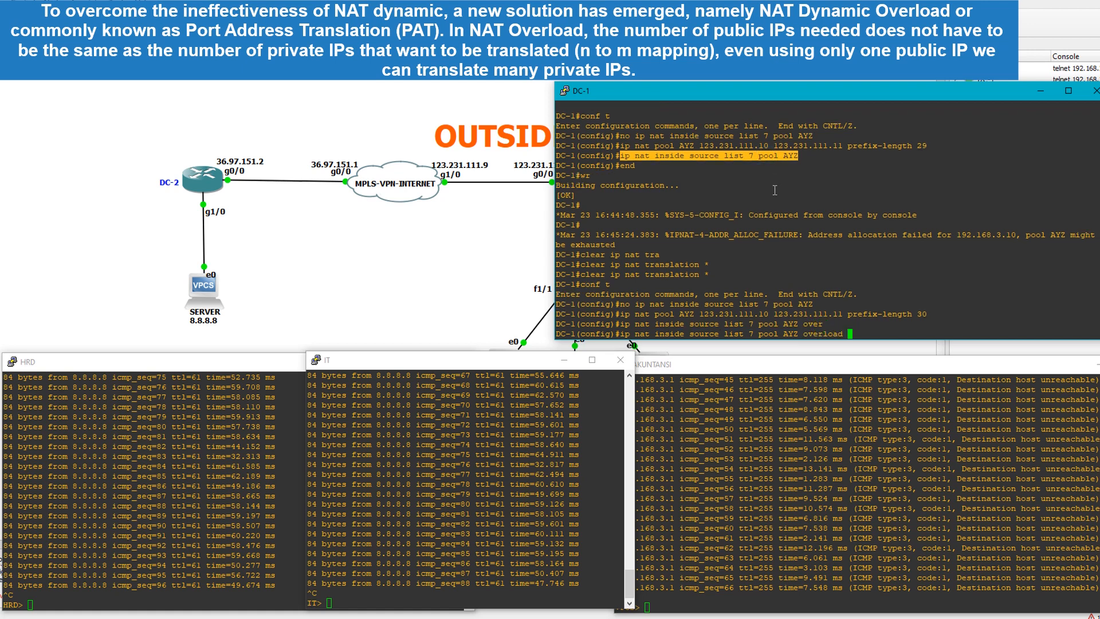
key(Return)
text(end)
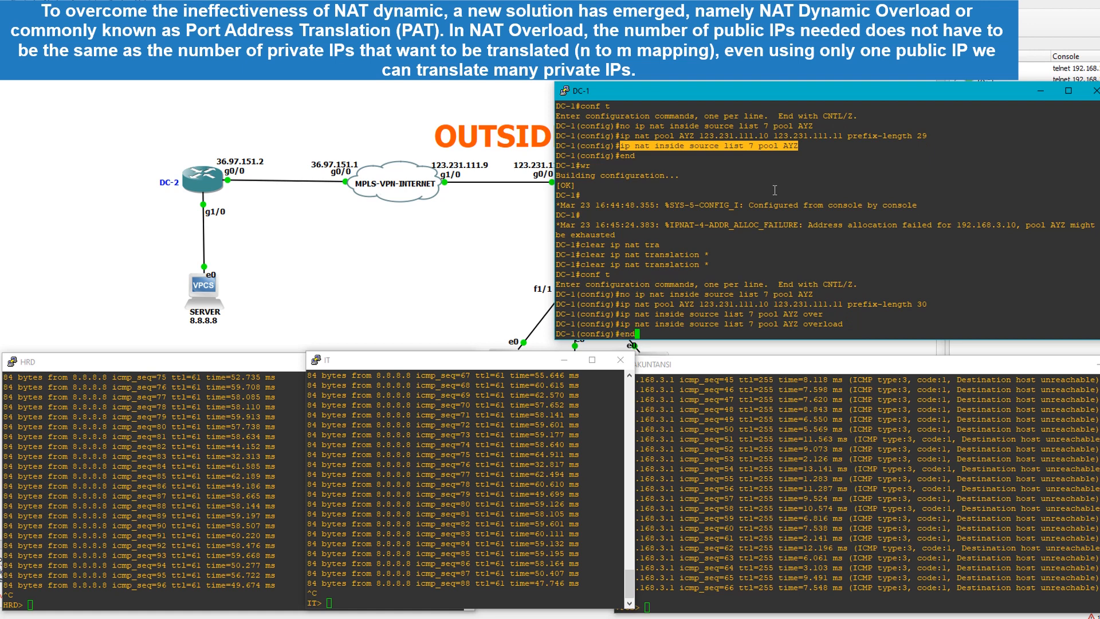
key(Return)
Display DC-1's running configuration and examine the NAT pool, the overload rule and its global address range
text(sh run)
key(Return)
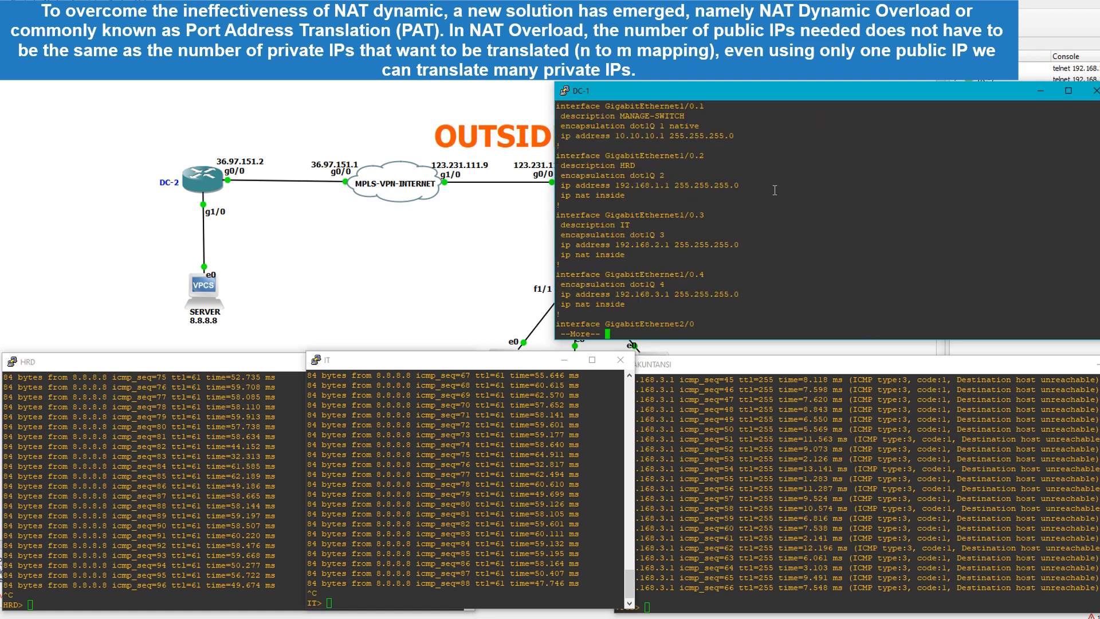
key(space)
key(space)
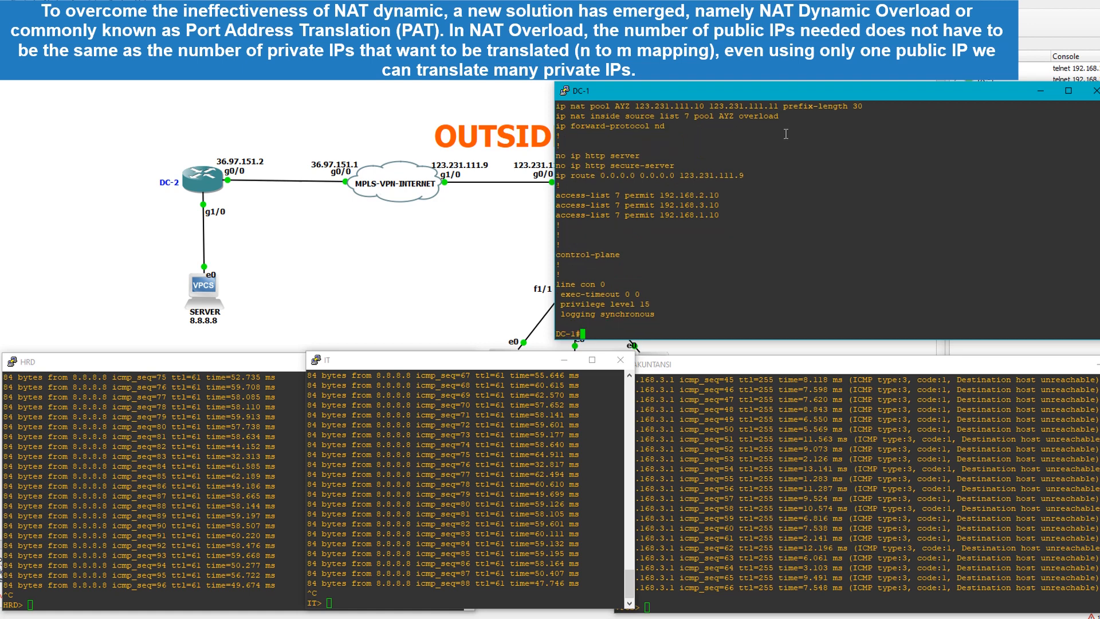
scroll(1002, 150, up, 4)
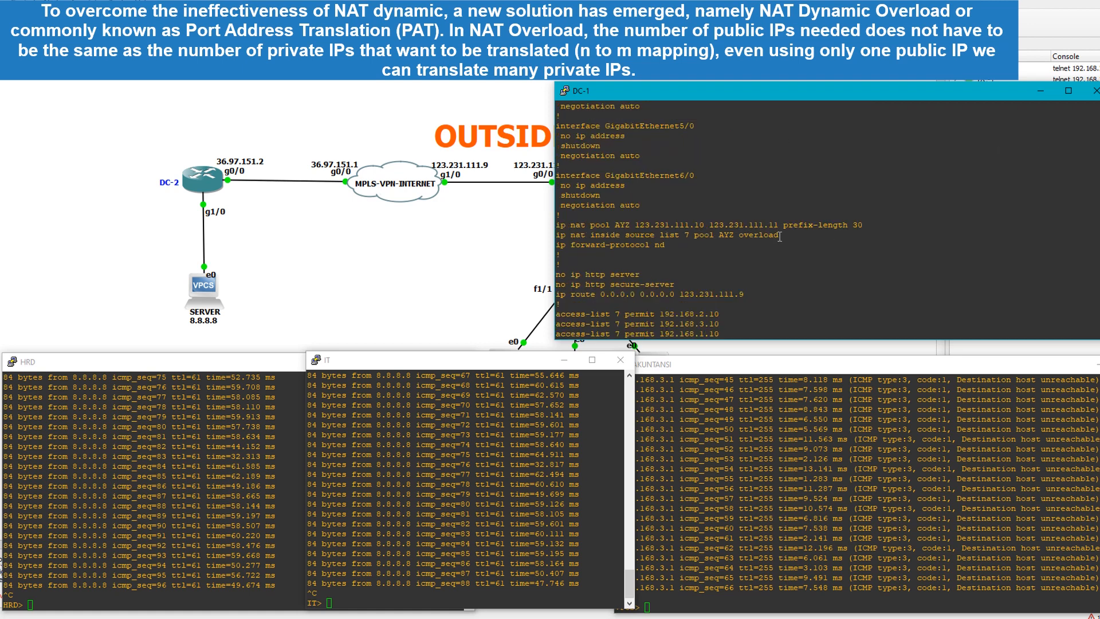
drag(780, 236, 563, 226)
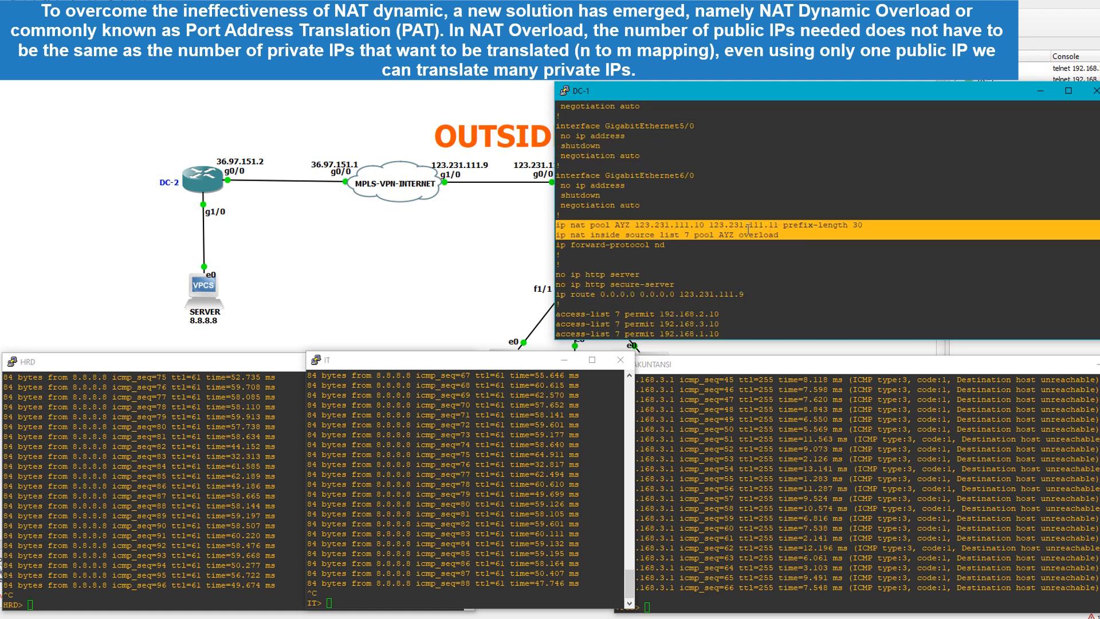
click(757, 239)
drag(778, 235, 740, 236)
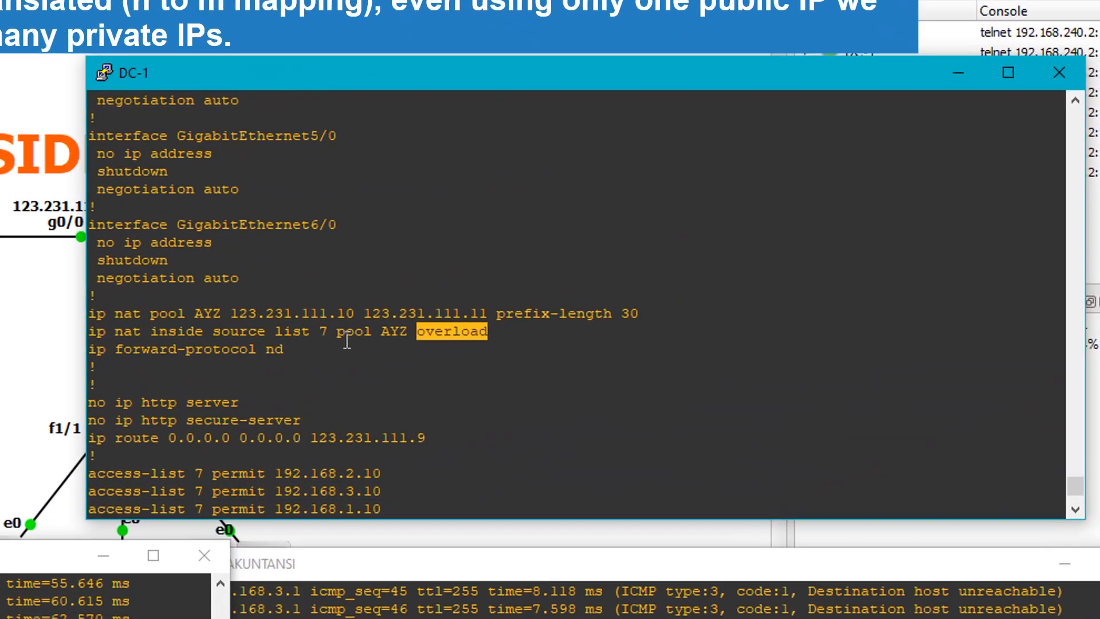
click(722, 238)
drag(397, 338, 467, 340)
click(469, 367)
scroll(466, 384, down, 4)
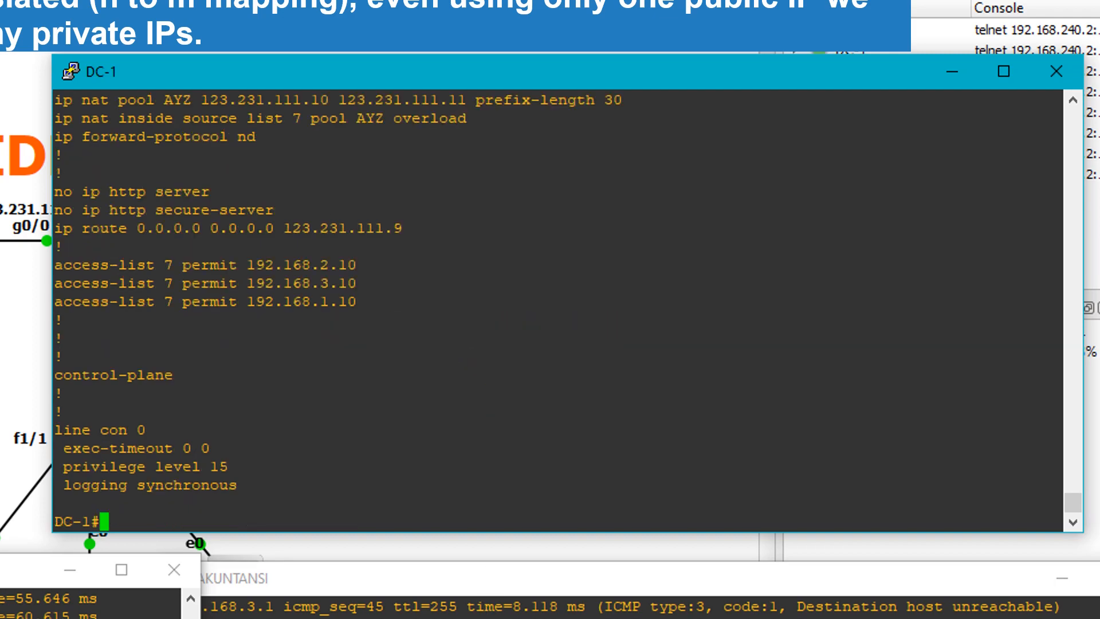
Restart the continuous ping "ping 8.8.8.8 -t" in the HRD console and in the IT console
click(383, 544)
click(155, 506)
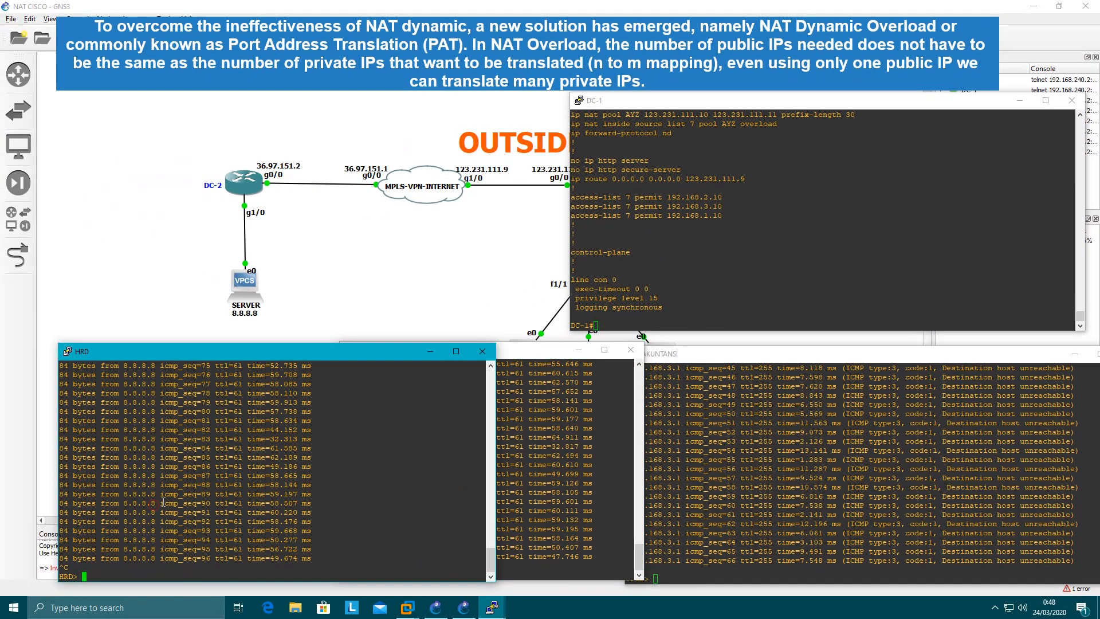
key(Up)
key(Return)
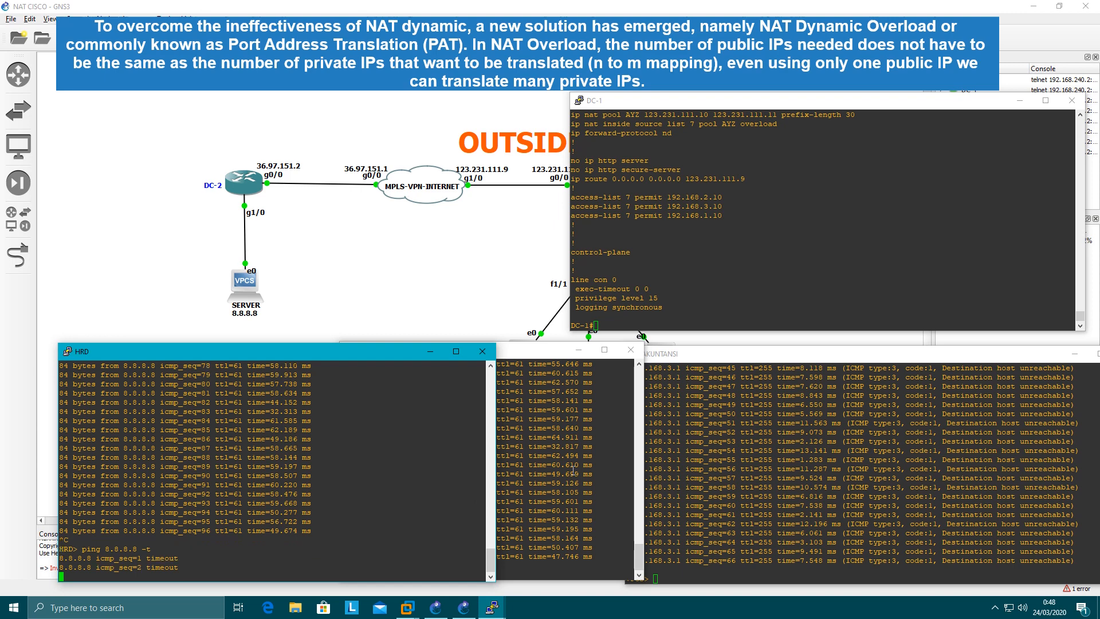
click(540, 477)
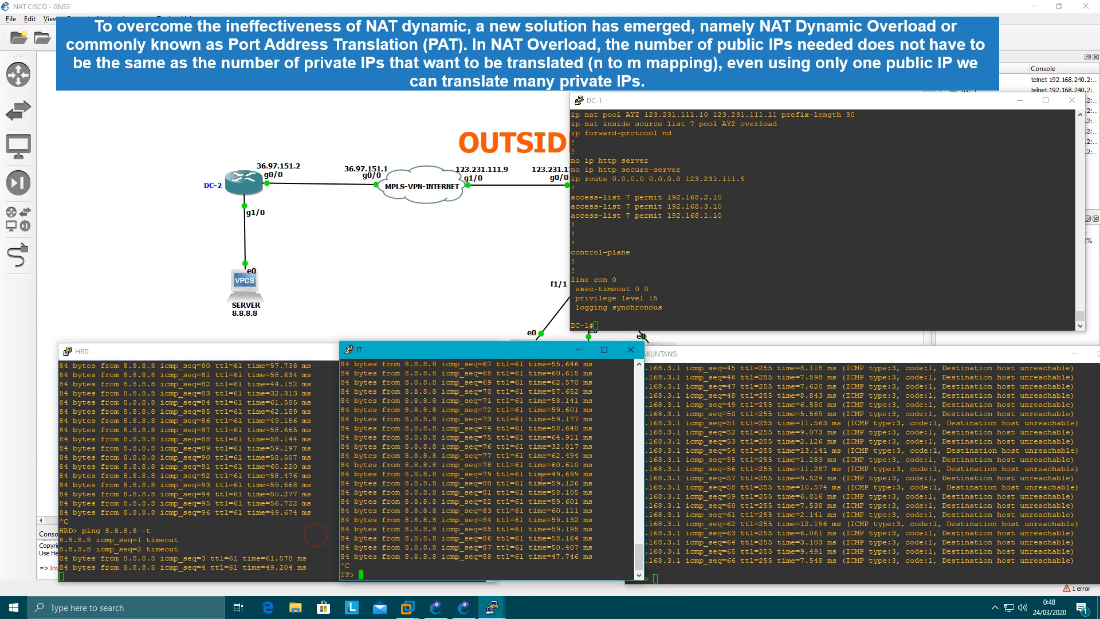
key(Up)
key(Return)
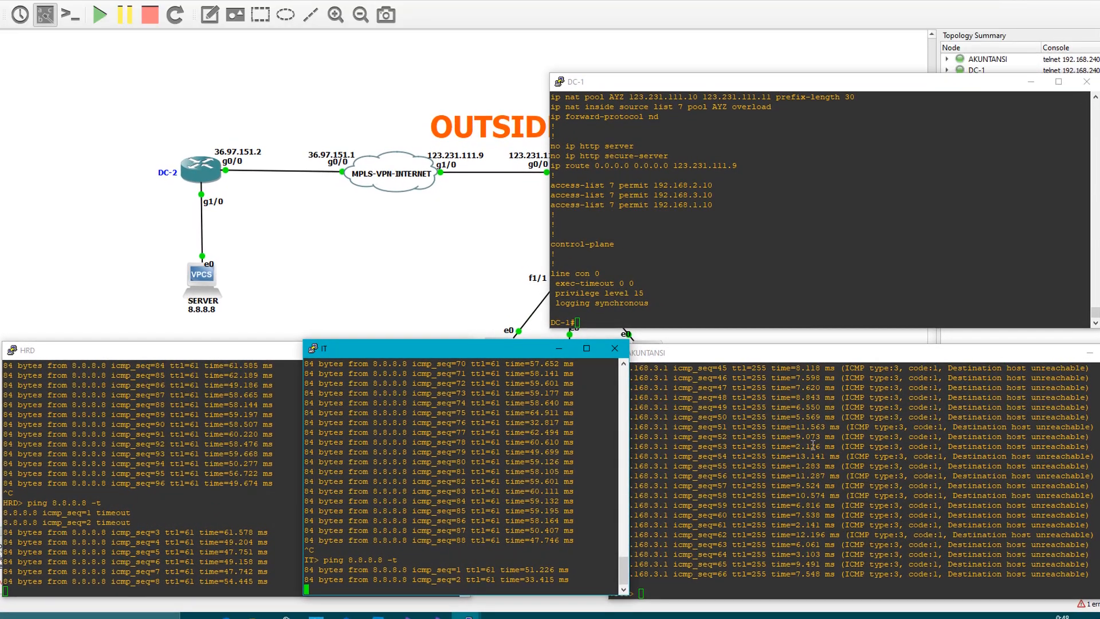
Restart the continuous ping "ping 8.8.8.8 -t" in the AKUNTANSI console
click(813, 444)
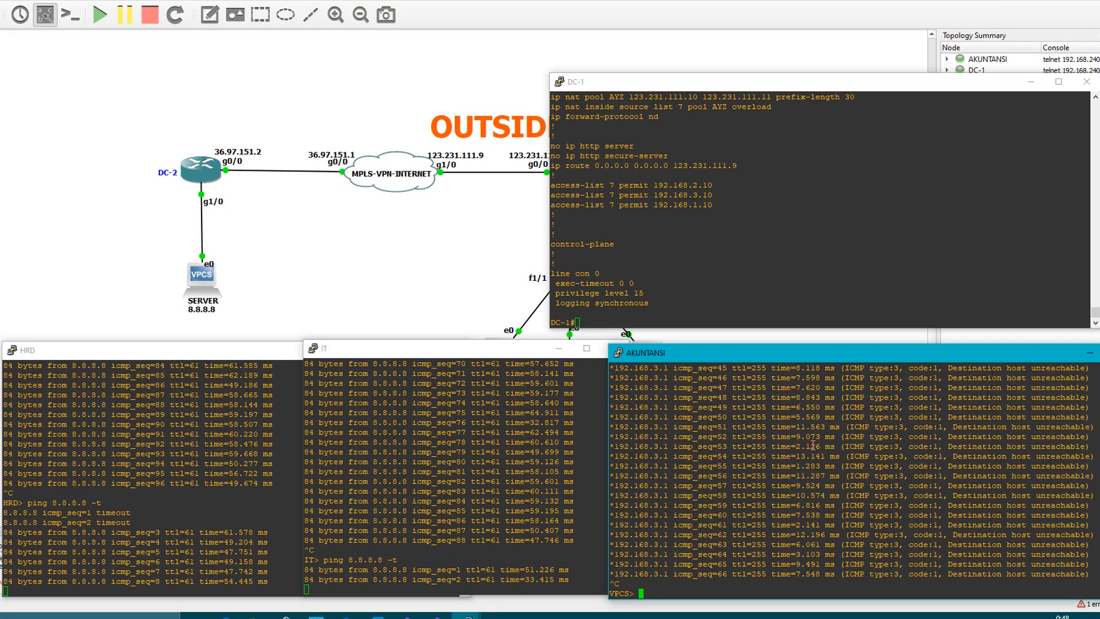
key(Up)
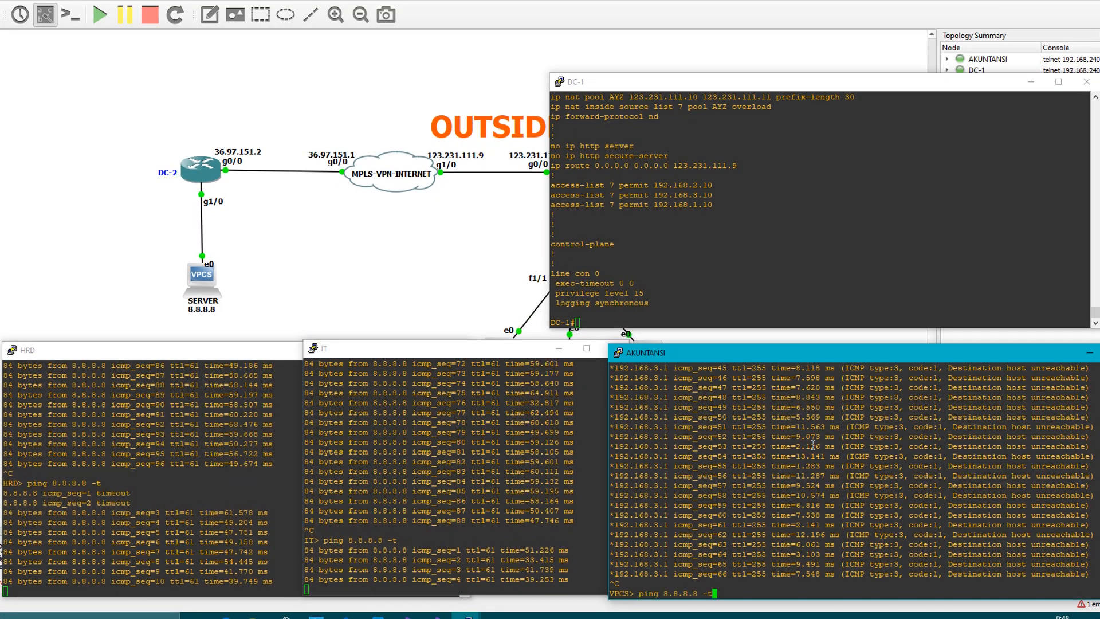
key(Return)
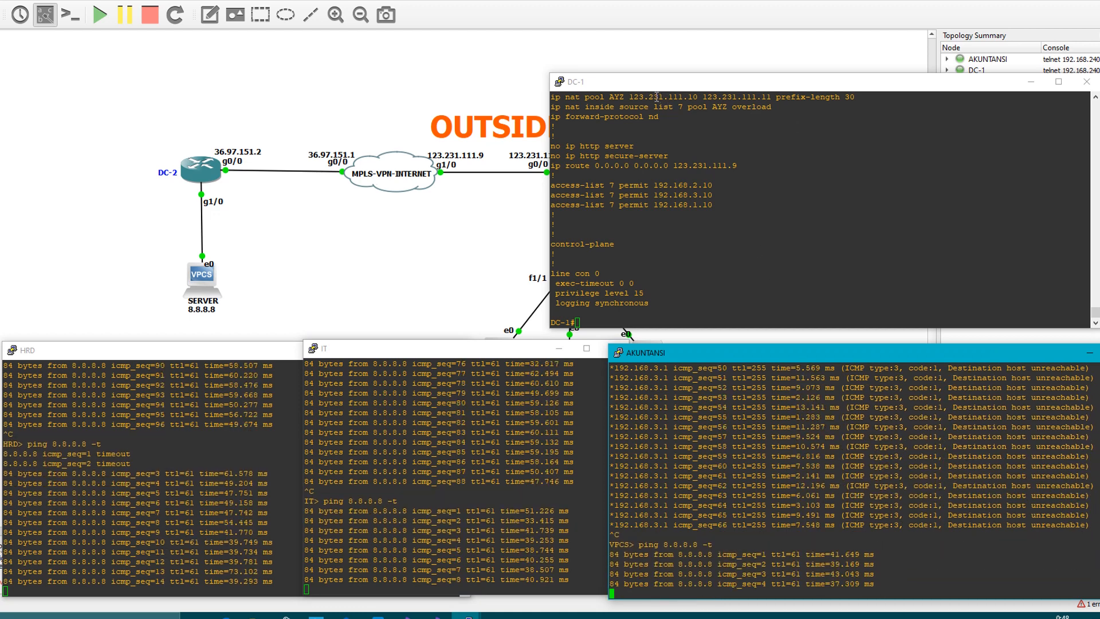
Review the pool AYZ address range and prefix length on DC-1, and check the running pings in the AKUNTANSI, HRD and IT consoles
drag(629, 97, 671, 252)
scroll(676, 252, down, 3)
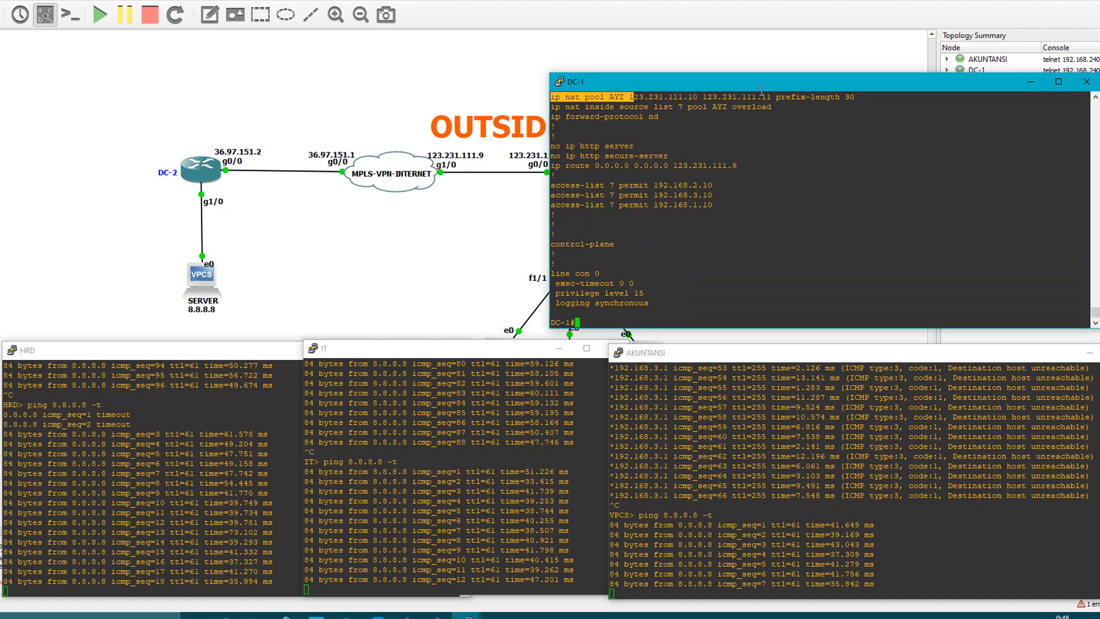
drag(819, 97, 856, 98)
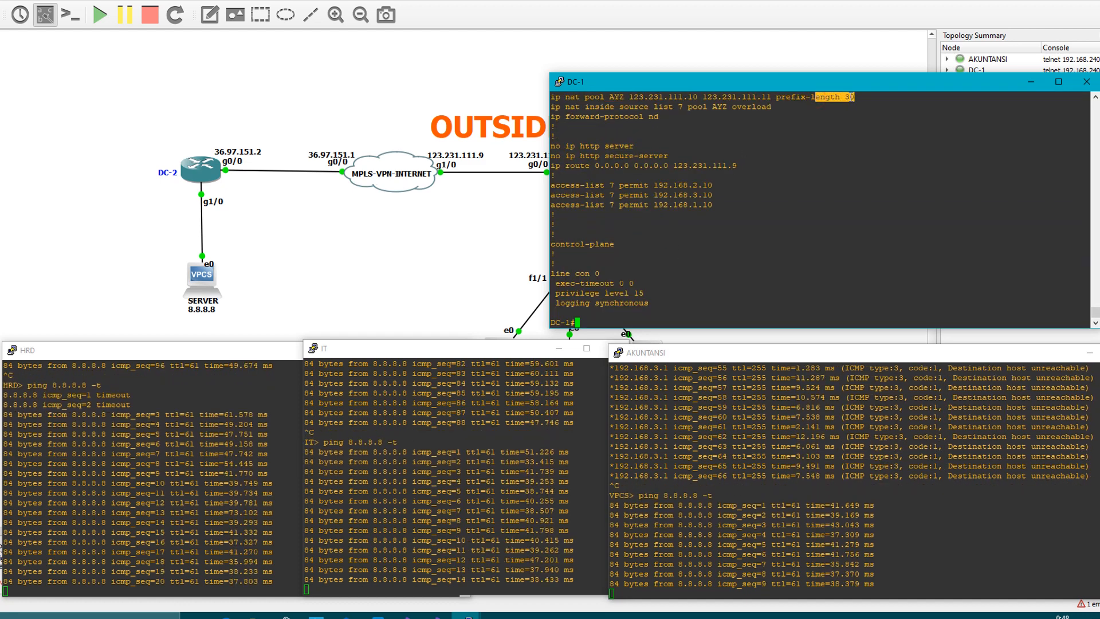
click(825, 156)
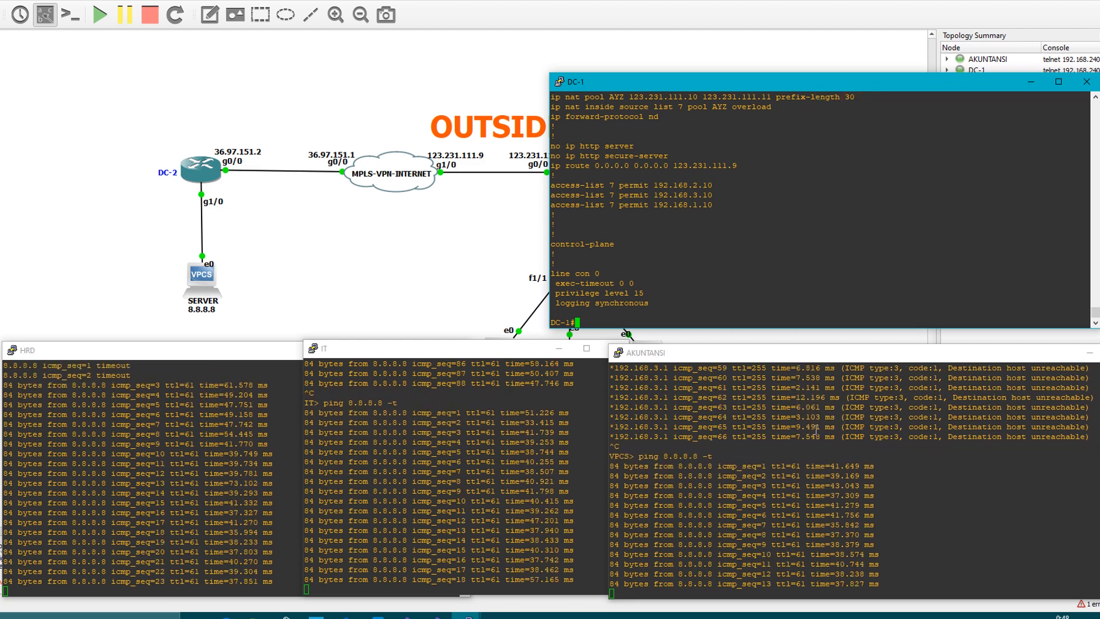
drag(944, 397, 1082, 418)
click(1014, 477)
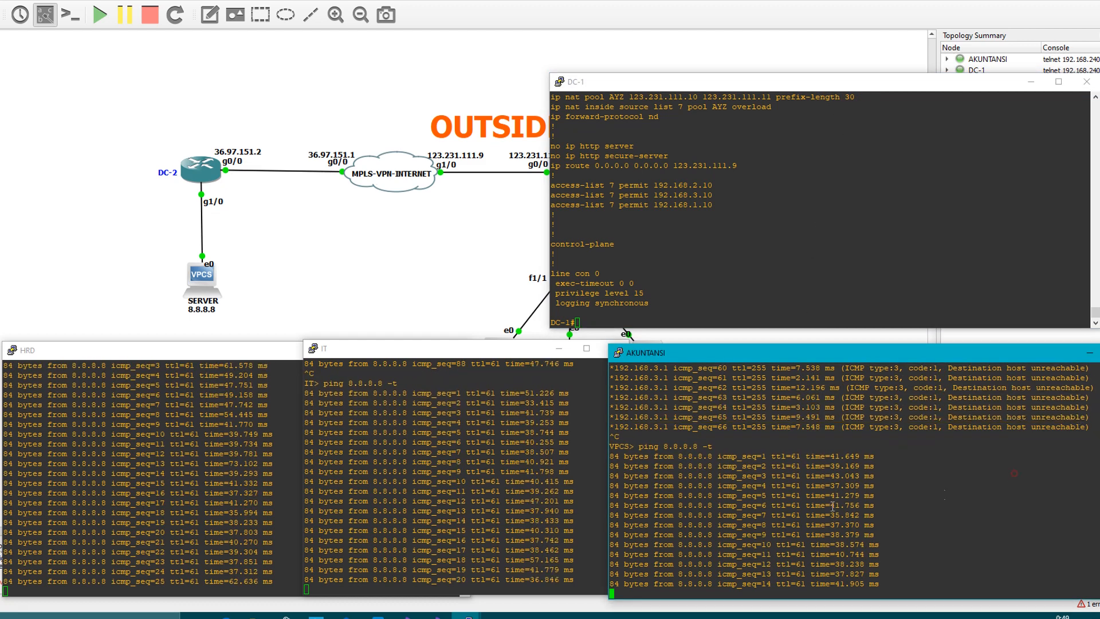
click(107, 466)
click(480, 470)
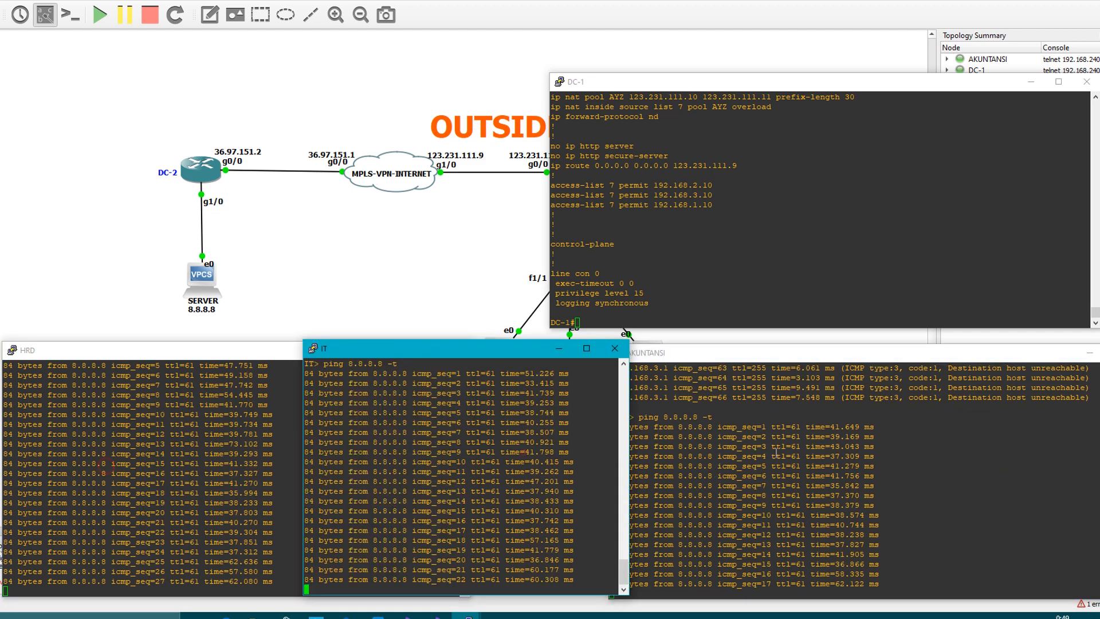
click(717, 487)
Display DC-1's NAT table with "sh ip nat translations" and page through its entries, checking the inside local and inside global addresses
click(830, 298)
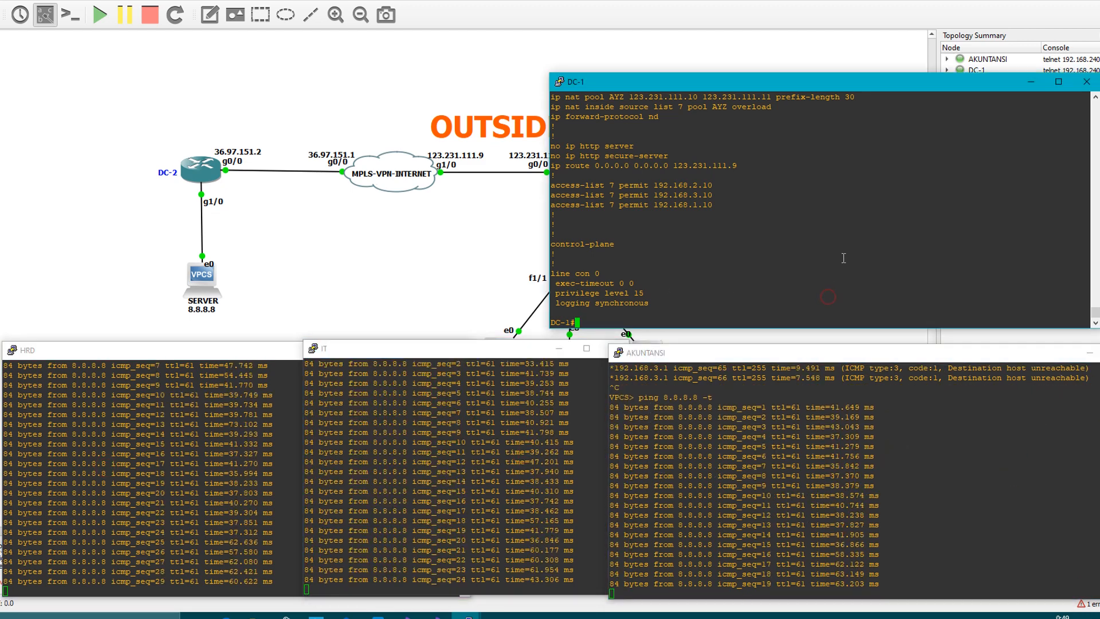
text(sh ip nat translations)
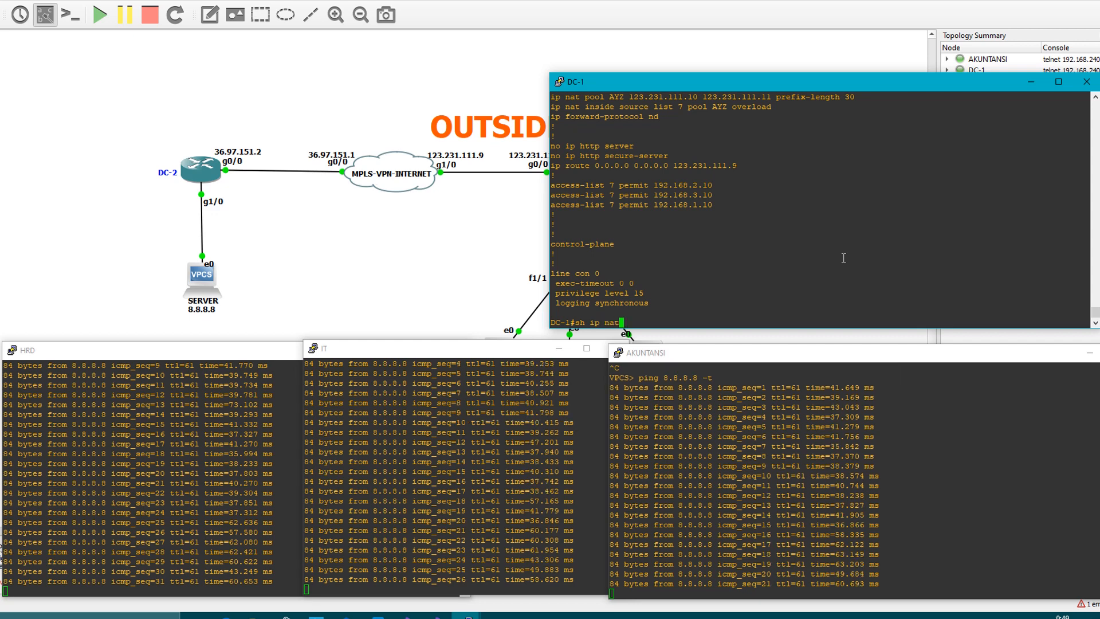
key(Return)
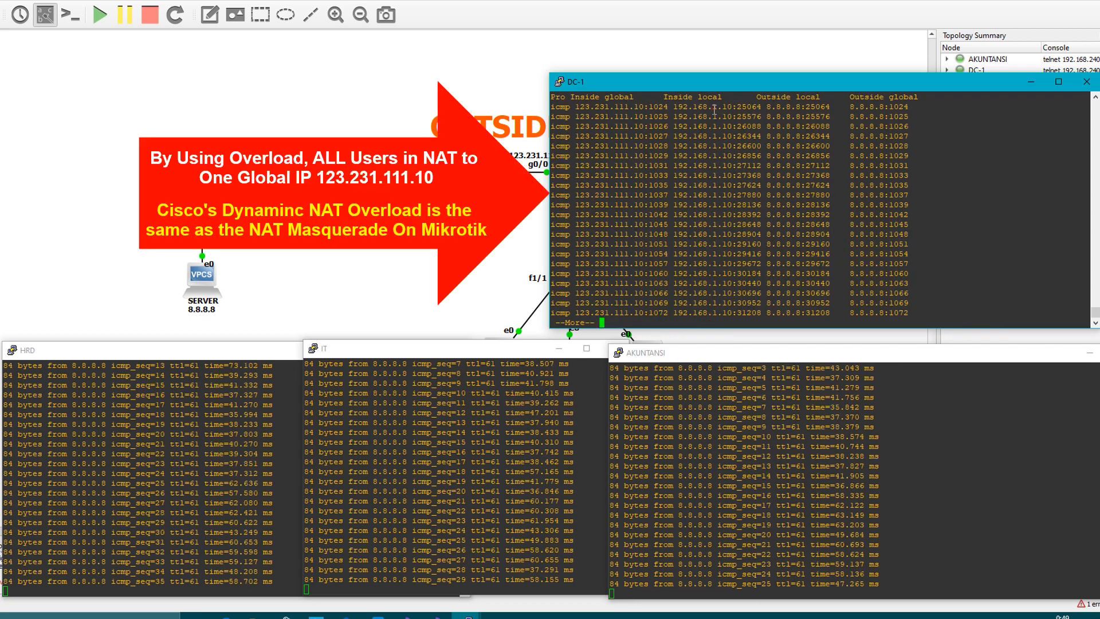
drag(713, 107, 732, 106)
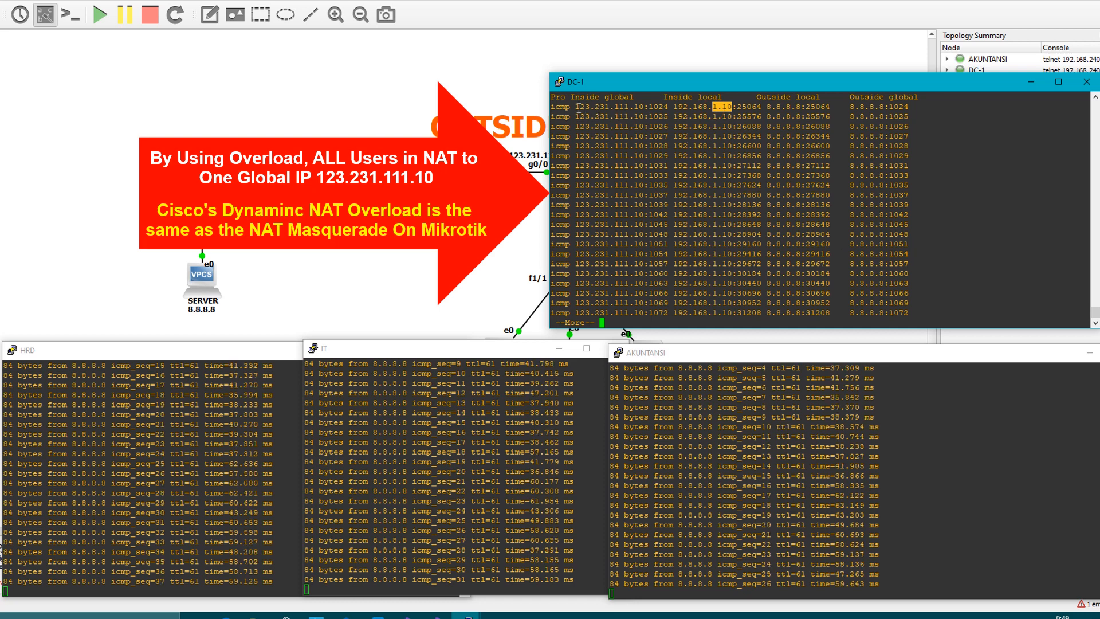
drag(576, 107, 643, 107)
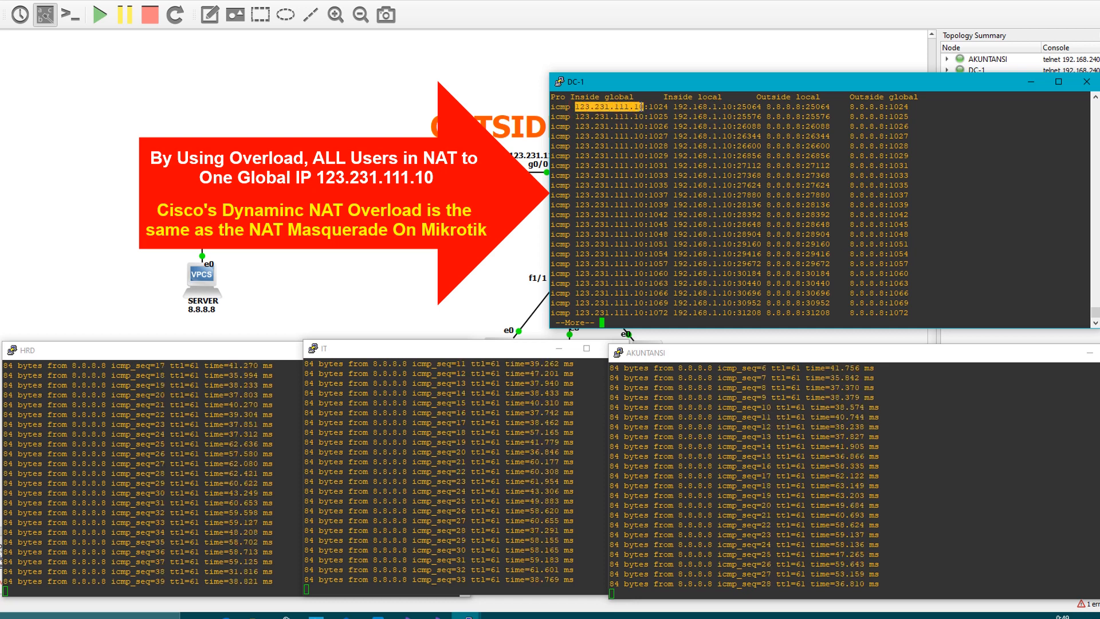
click(700, 202)
key(space)
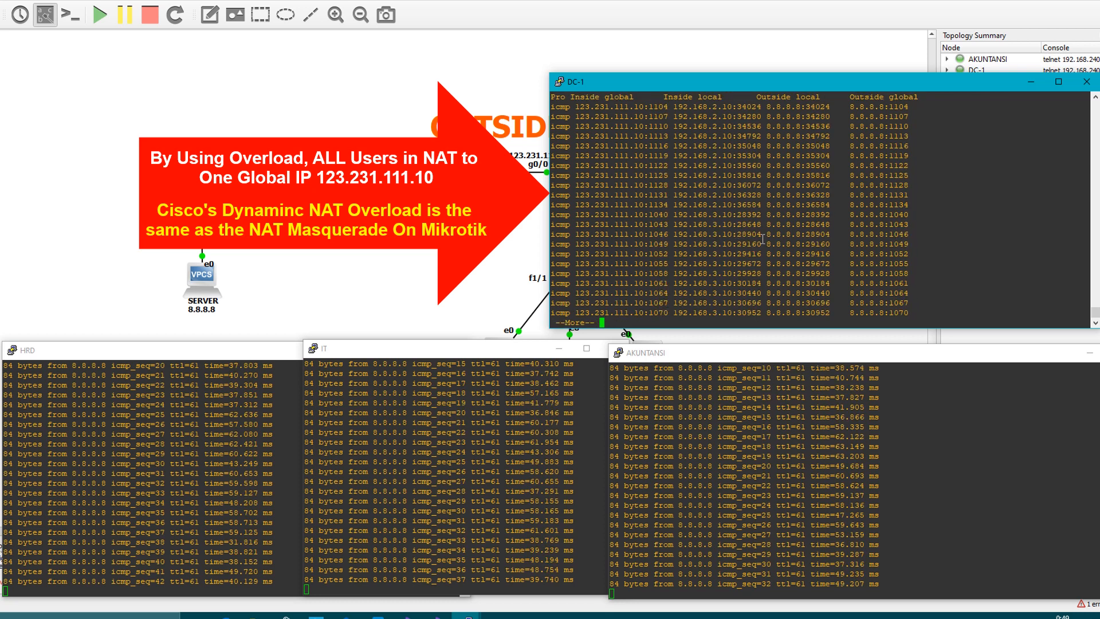
key(space)
Go back to the translation entries for HRD (192.168.1.10) and examine which inside global address they use
scroll(745, 206, up, 15)
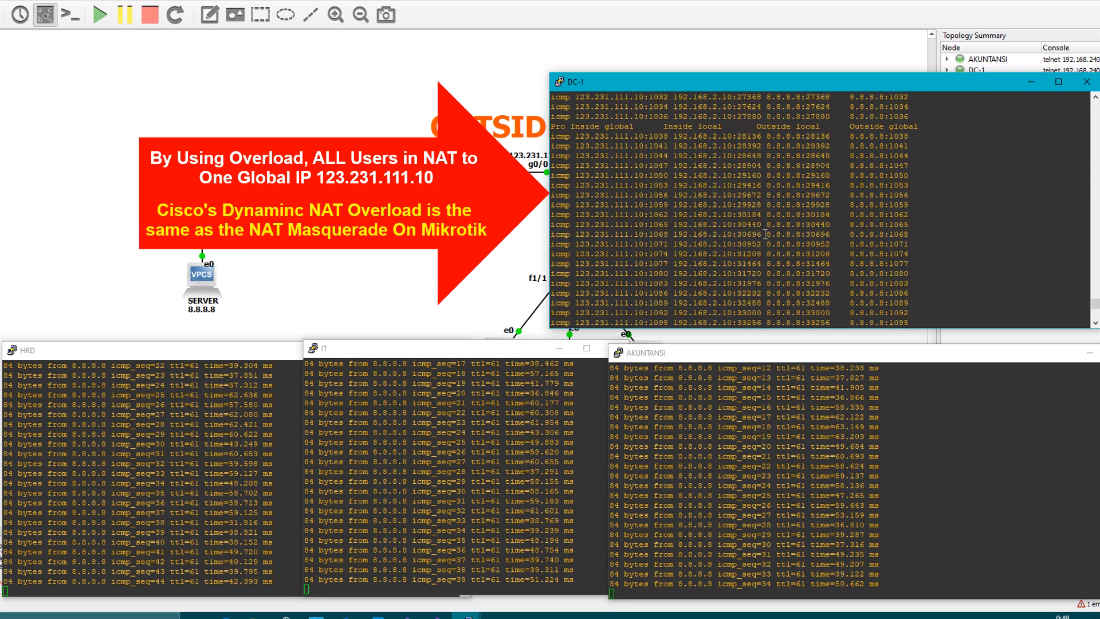
scroll(717, 166, down, 10)
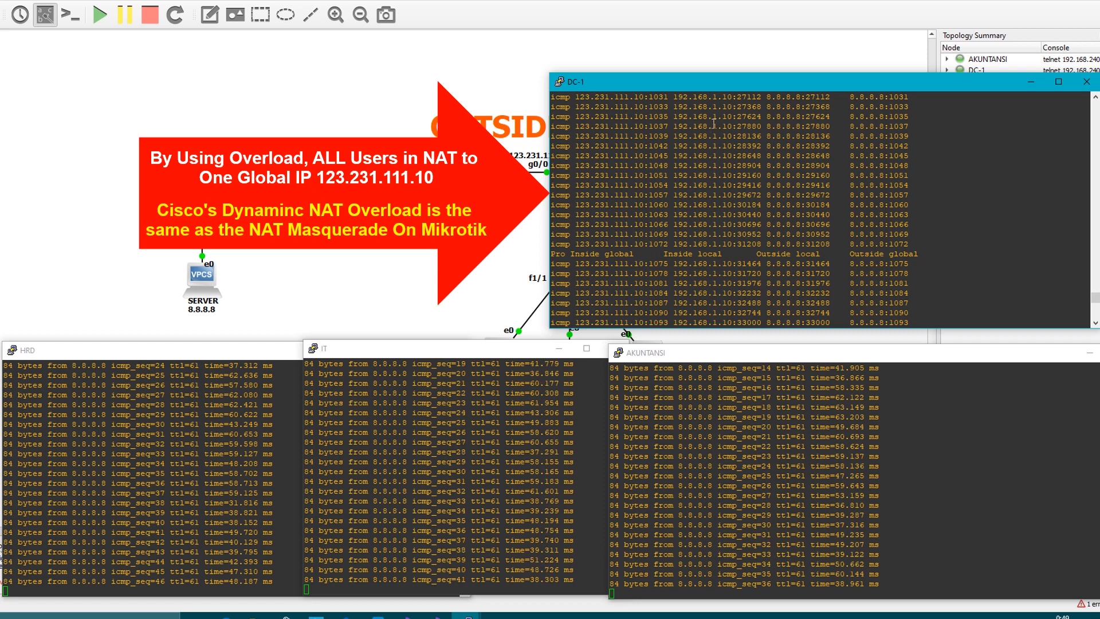
drag(731, 126, 710, 126)
drag(587, 129, 609, 130)
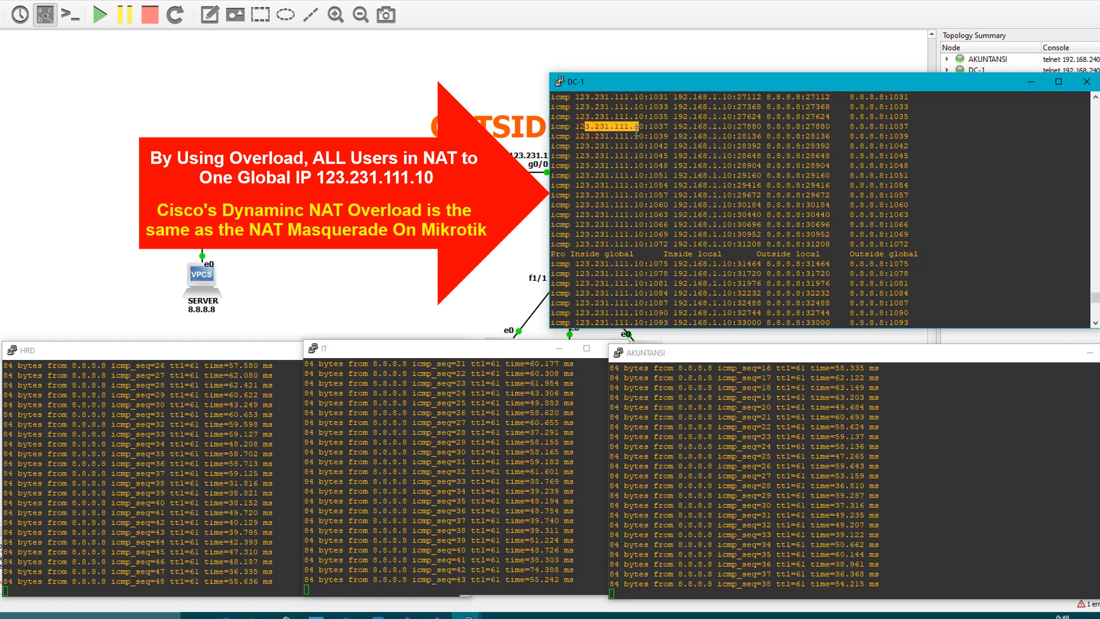
scroll(724, 213, down, 4)
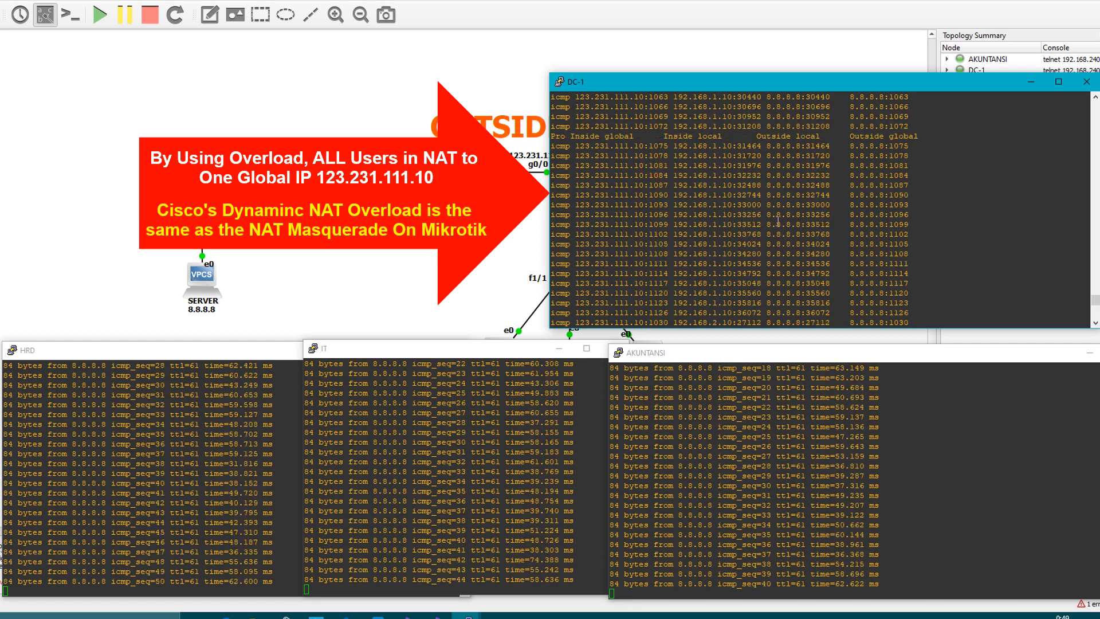
Examine the inside local and inside global addresses in the translation entries for IT (192.168.2.10)
scroll(768, 198, down, 4)
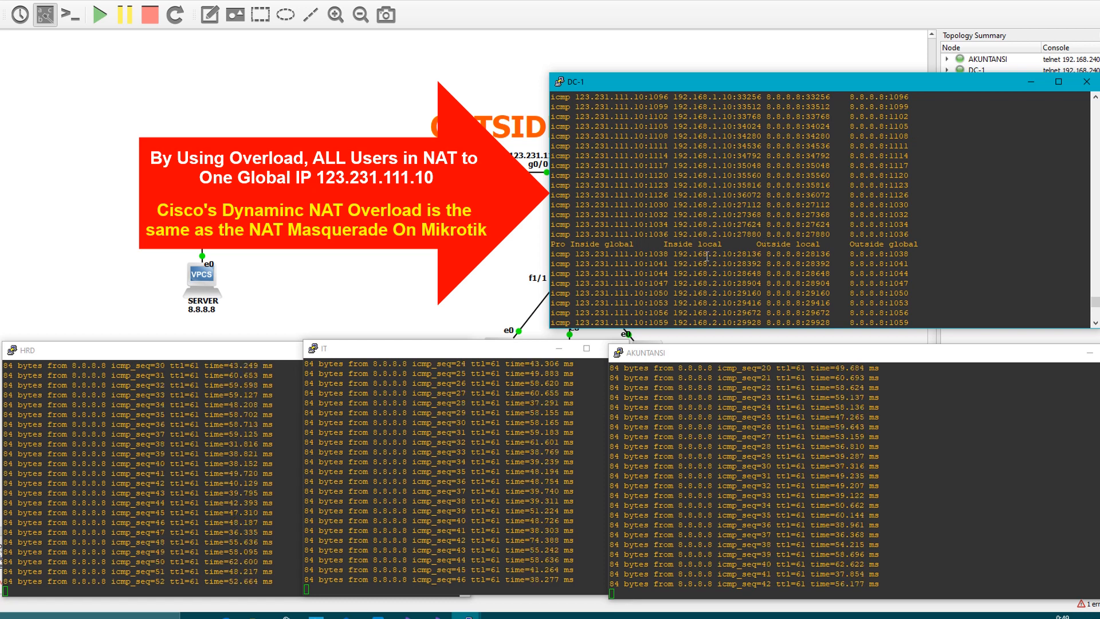
drag(702, 254, 732, 254)
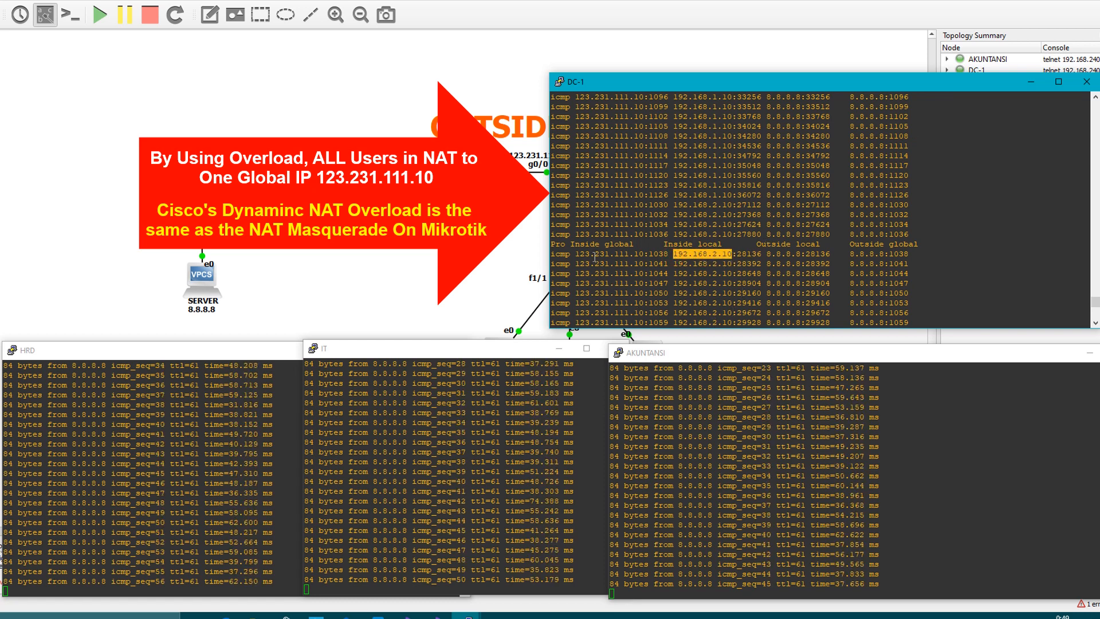
drag(576, 254, 648, 254)
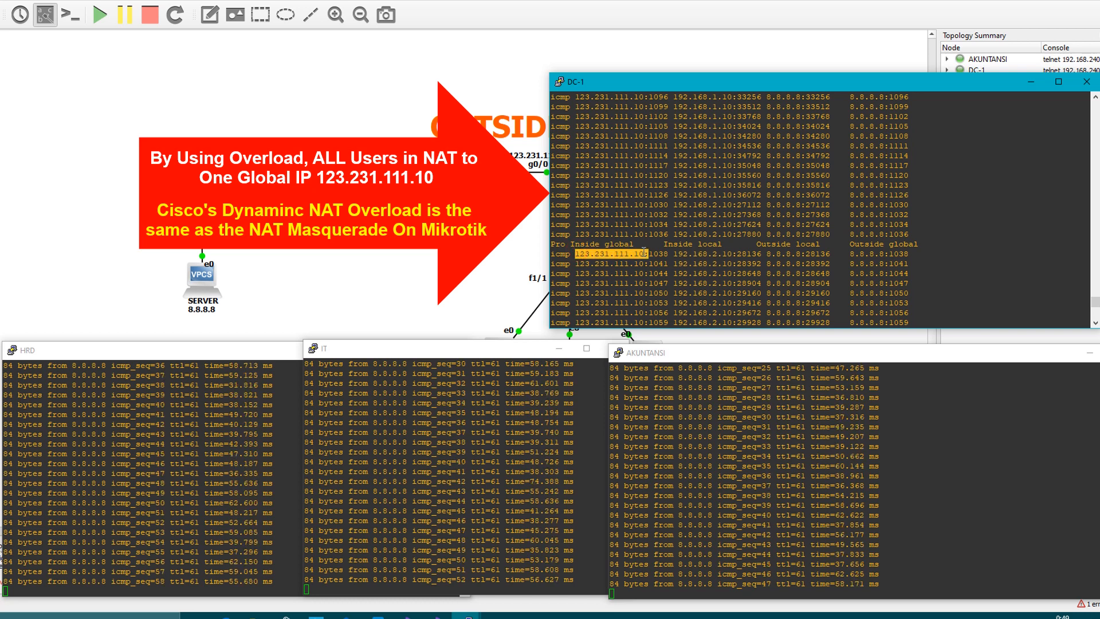
click(649, 265)
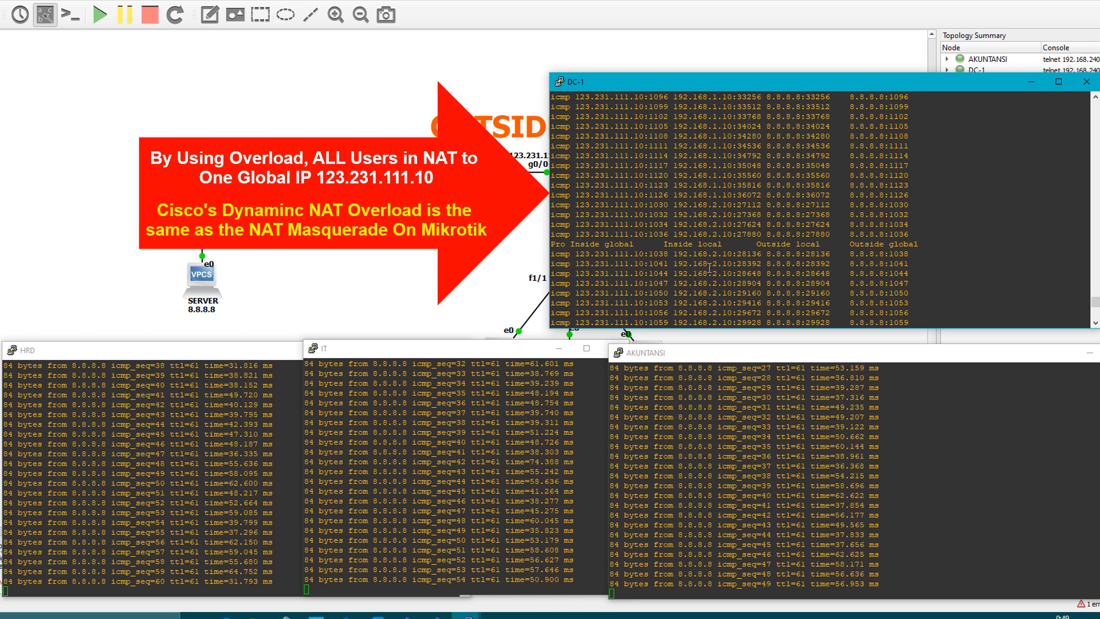
Examine the inside local and inside global addresses in the translation entries for AKUNTANSI (192.168.3.10)
scroll(736, 266, down, 16)
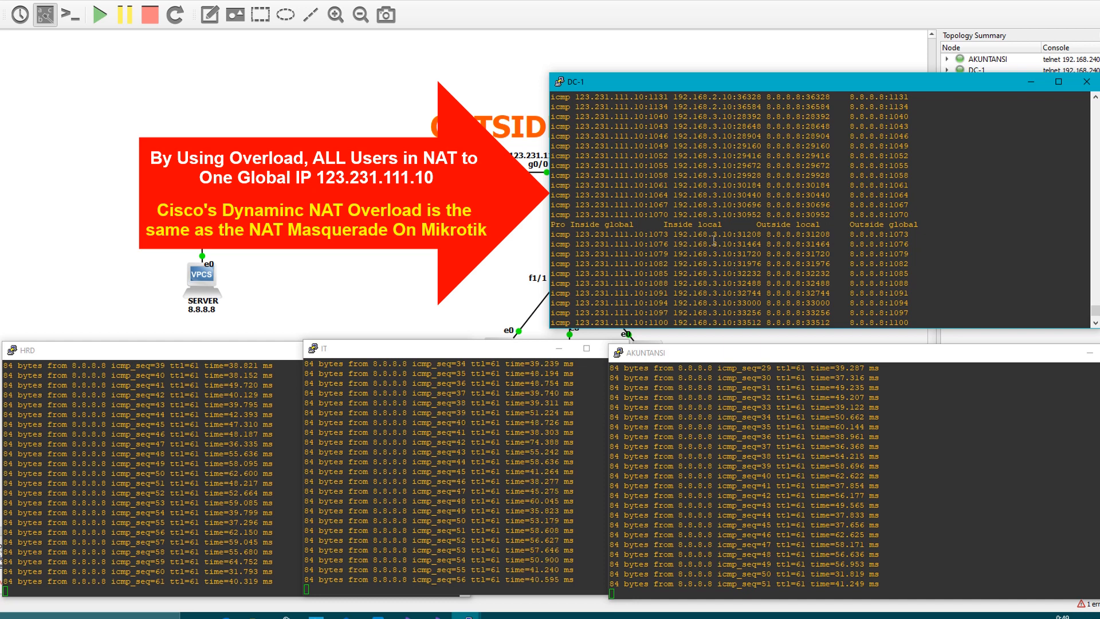
drag(674, 234, 732, 234)
drag(572, 234, 649, 234)
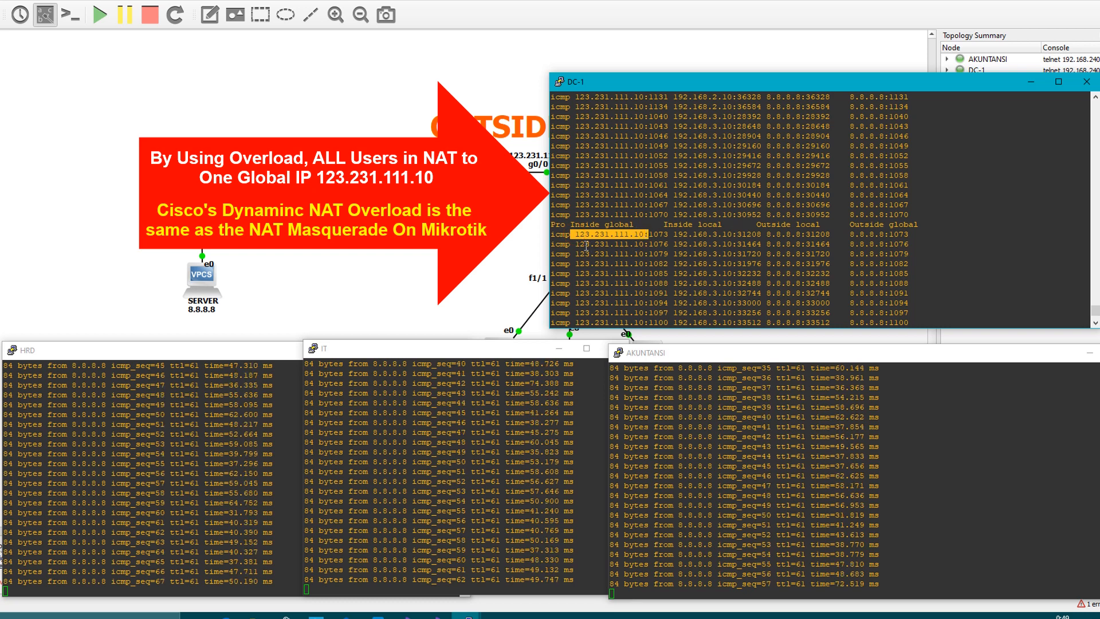
click(636, 235)
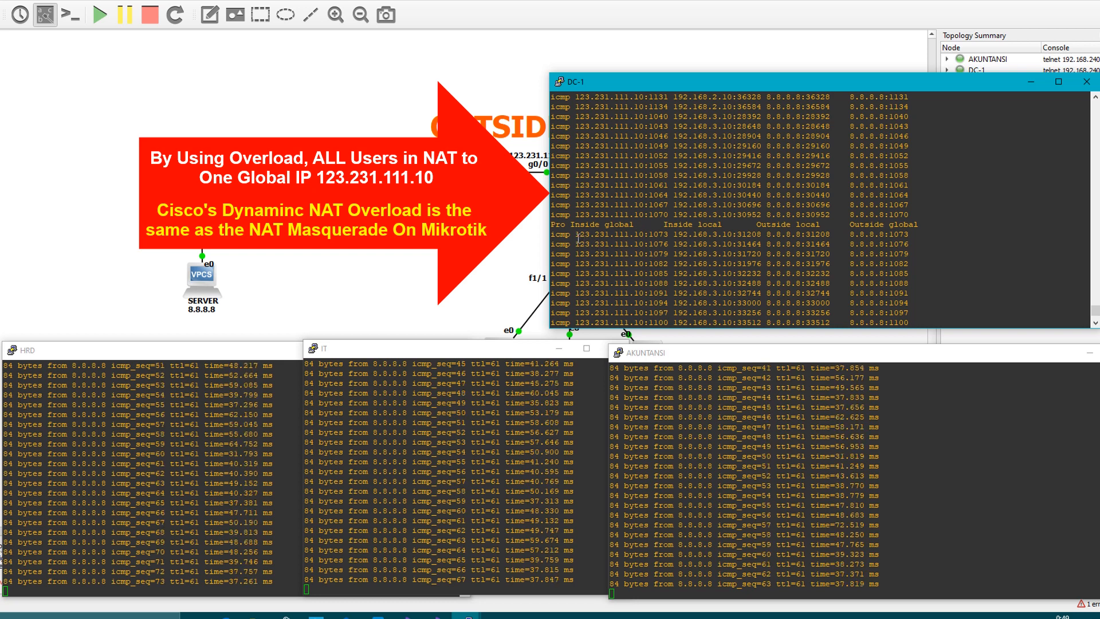
drag(576, 234, 642, 235)
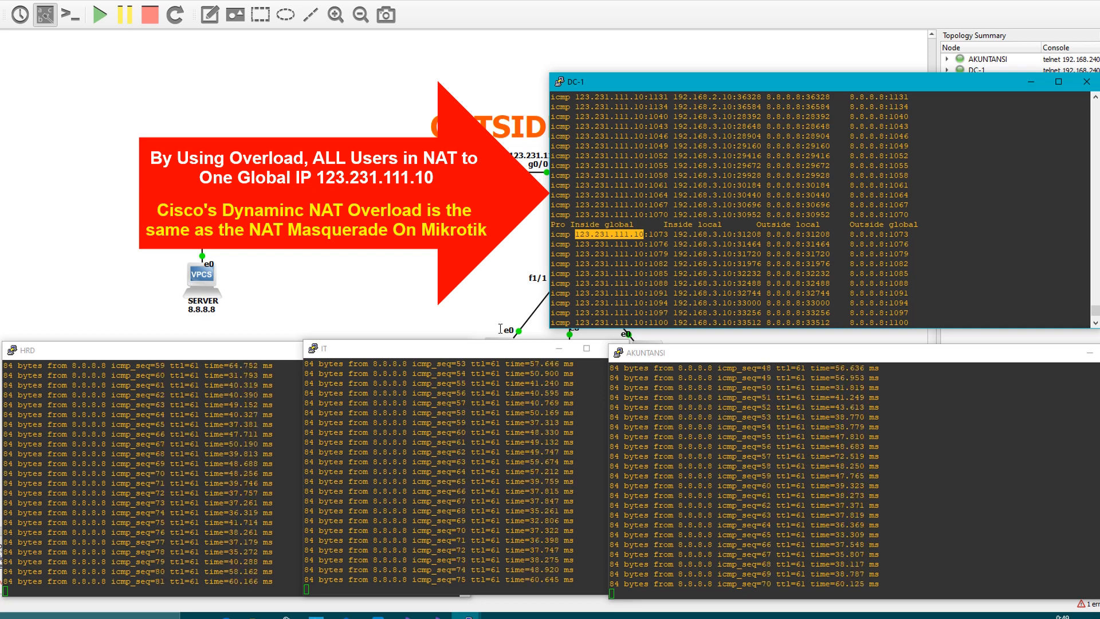
click(618, 267)
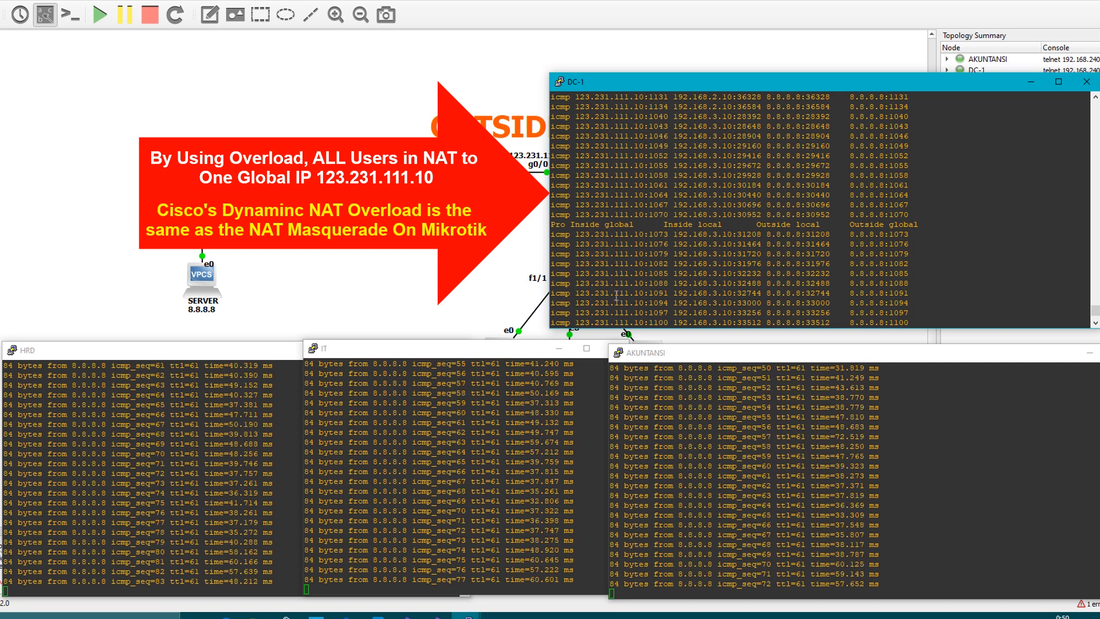
drag(571, 234, 641, 233)
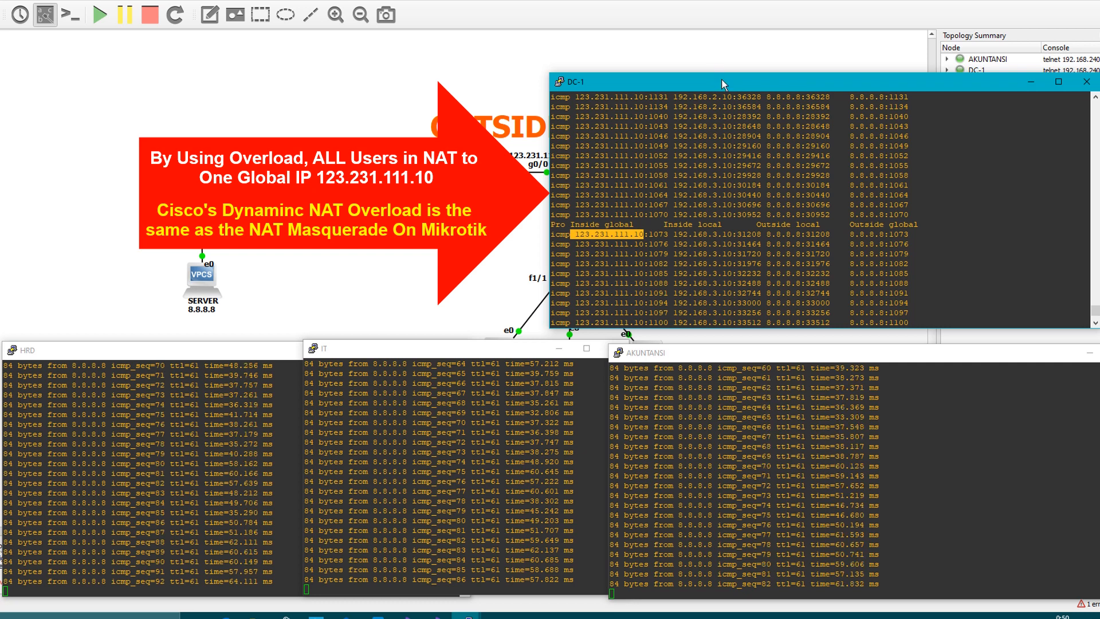
Clear the DC-1, AKUNTANSI, IT and HRD console windows off the topology and minimize the project window to reach the desktop
drag(717, 77, 722, 47)
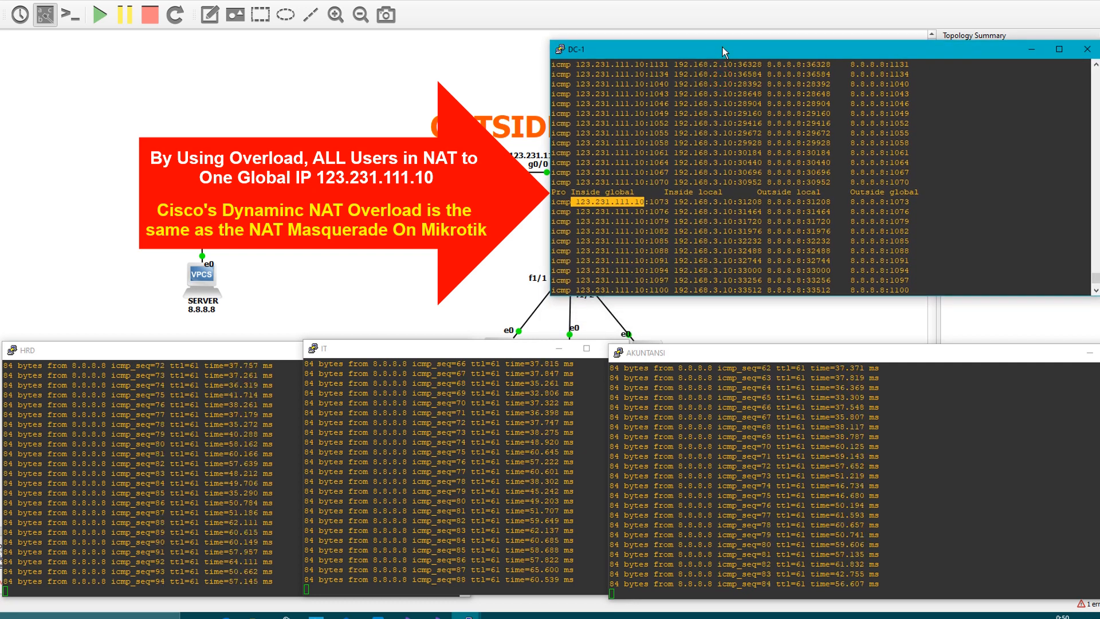
click(683, 214)
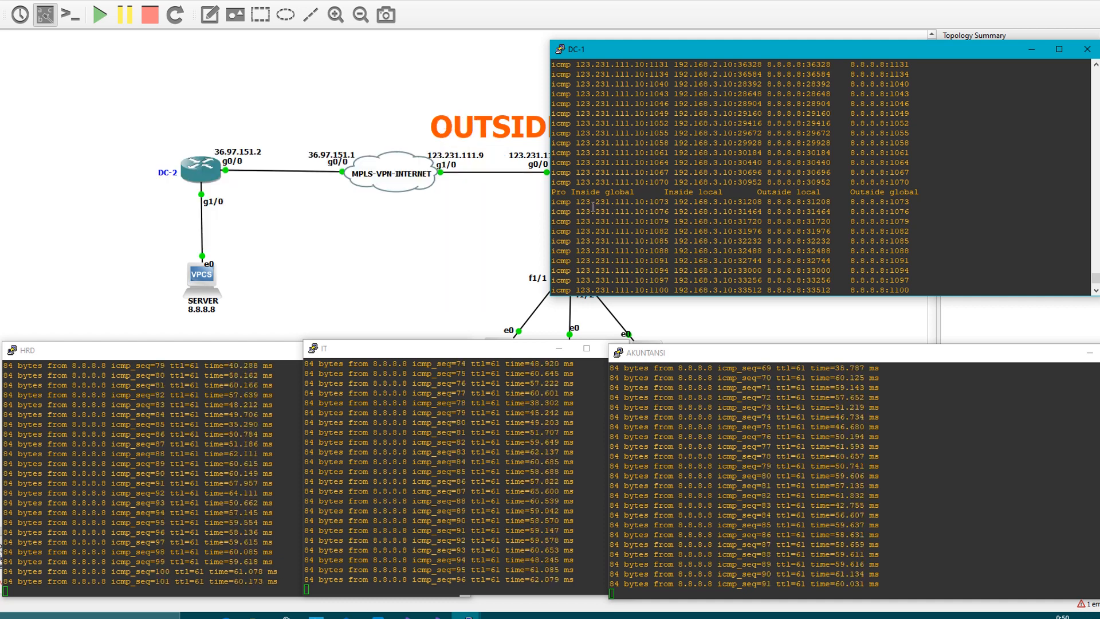
click(1032, 49)
click(1034, 355)
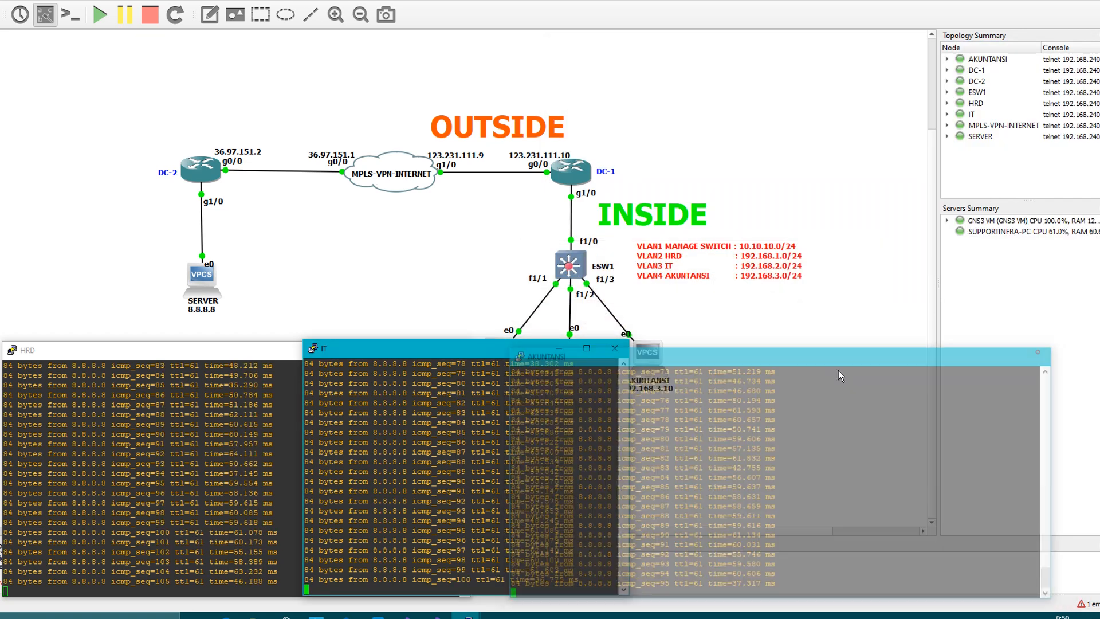
click(614, 348)
click(450, 352)
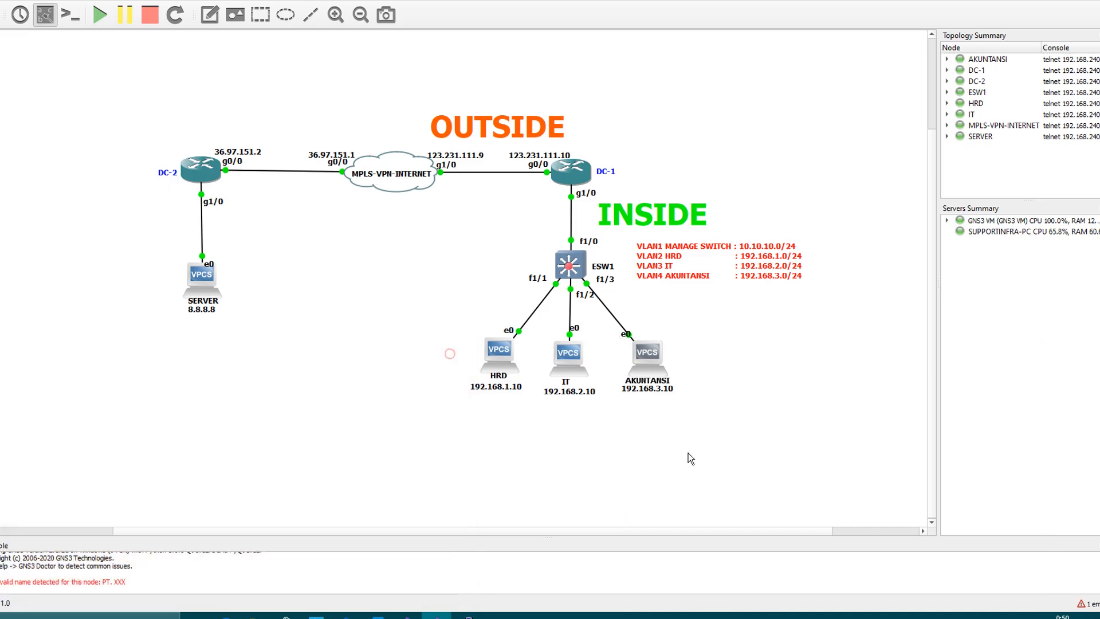
click(690, 453)
click(1035, 9)
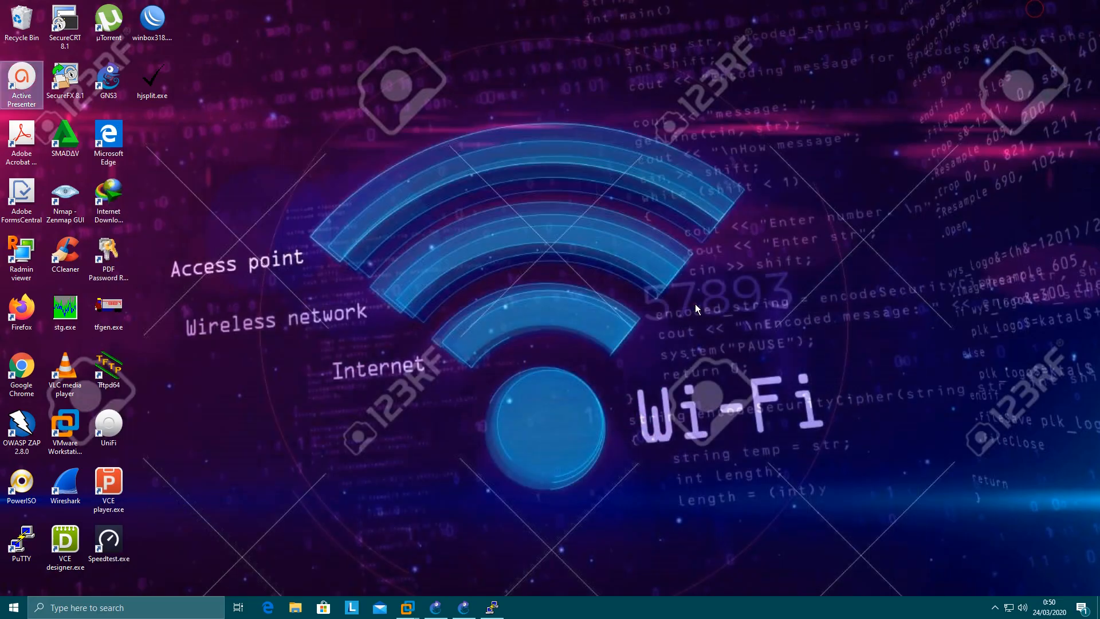